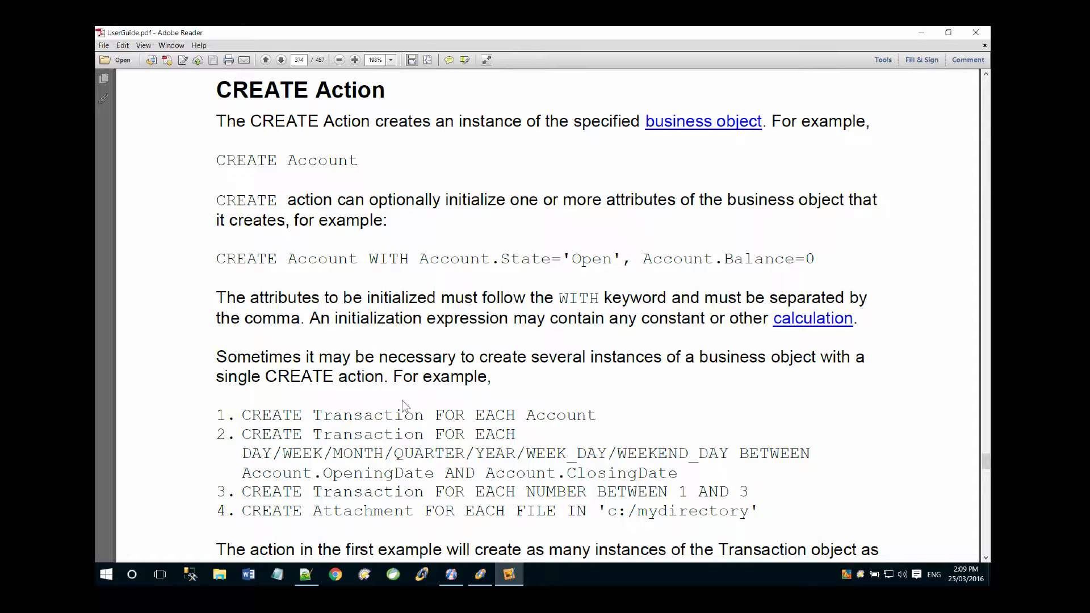
- Examine the FOR EACH examples of the CREATE action in the user guide, their explanations and the LOOP_ITERATION note
drag(243, 415, 598, 417)
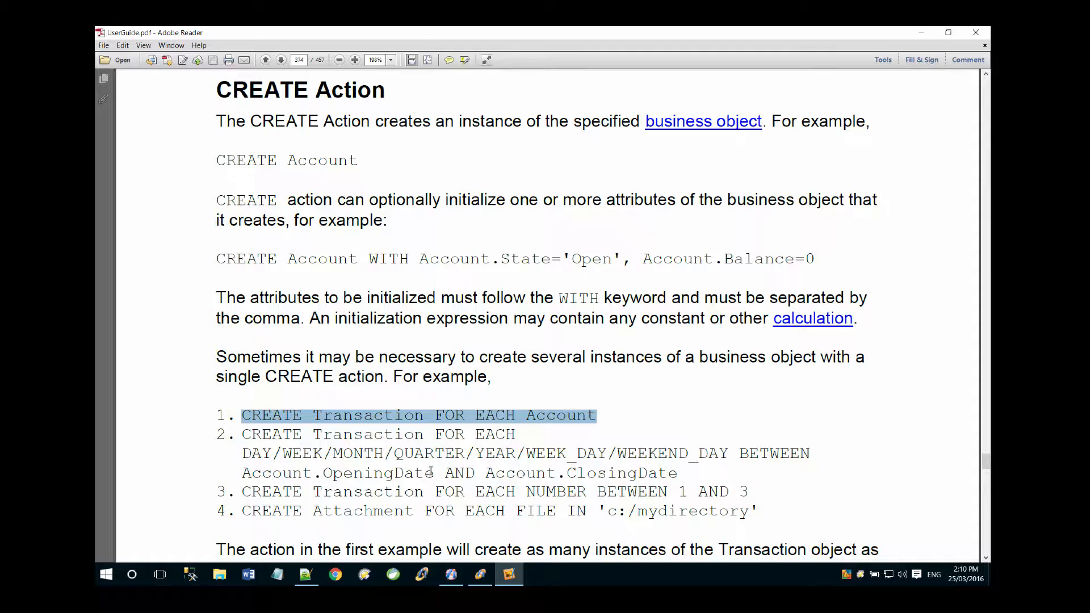
click(463, 488)
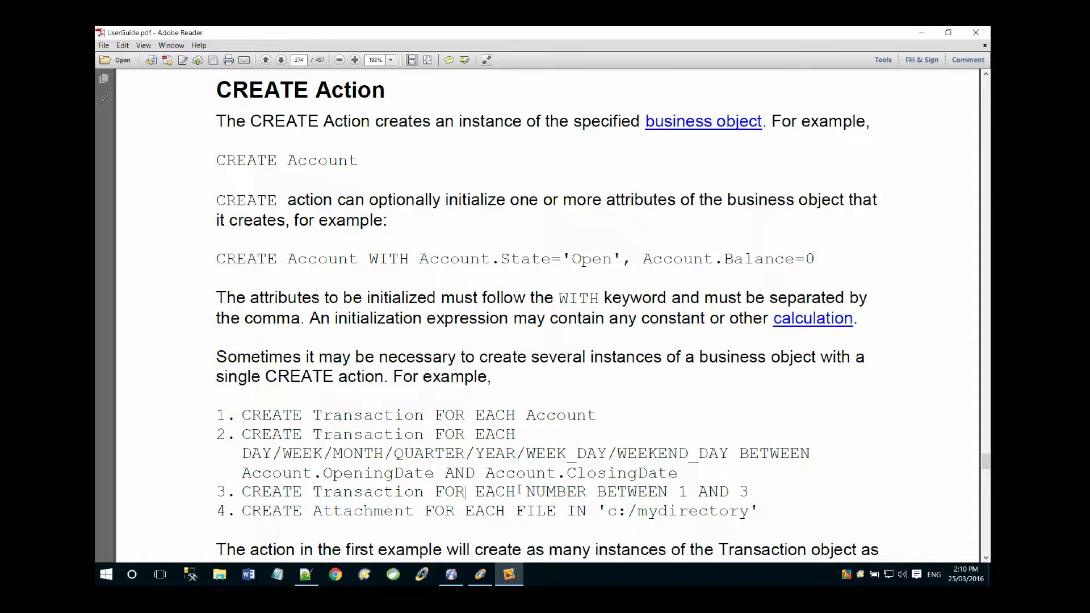
drag(524, 491, 587, 491)
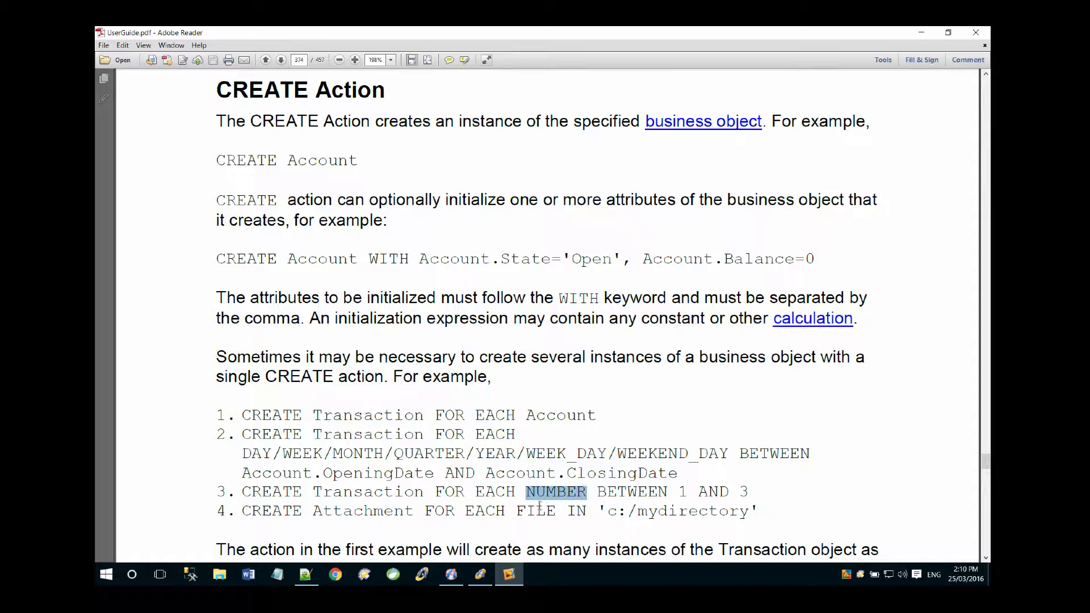
mouse_move(516, 511)
mouse_down()
mouse_move(551, 512)
mouse_move(534, 514)
mouse_up()
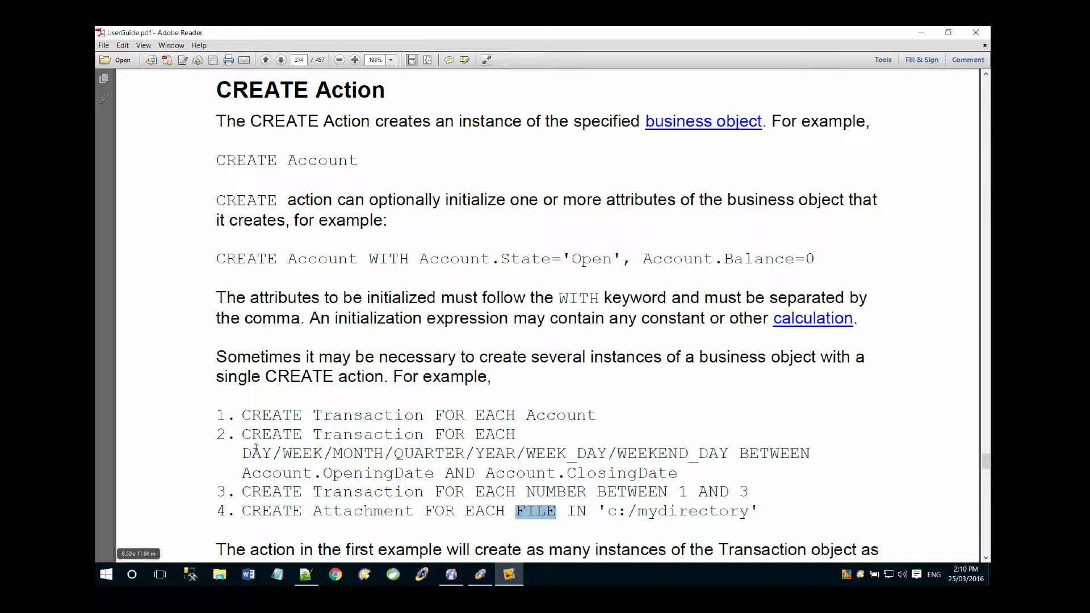
drag(242, 453, 711, 452)
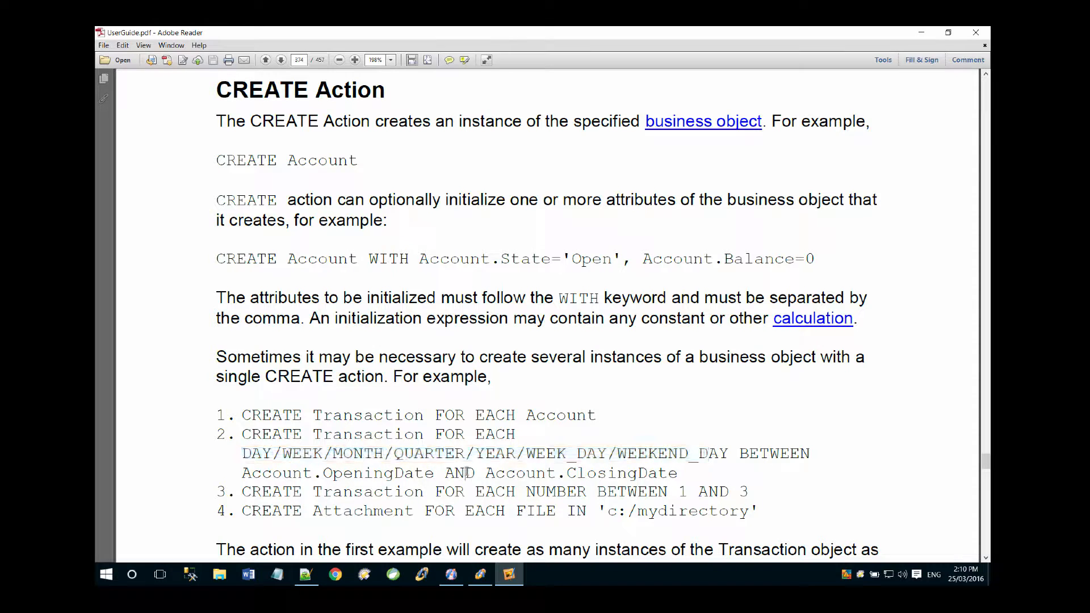
click(468, 471)
scroll(461, 460, down, 3)
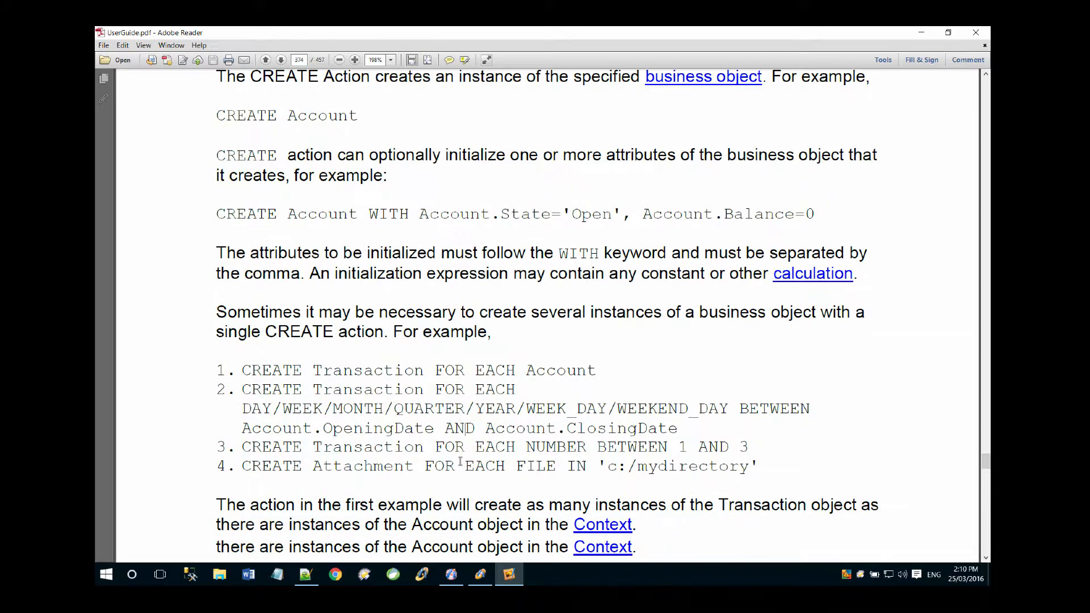
scroll(461, 461, down, 3)
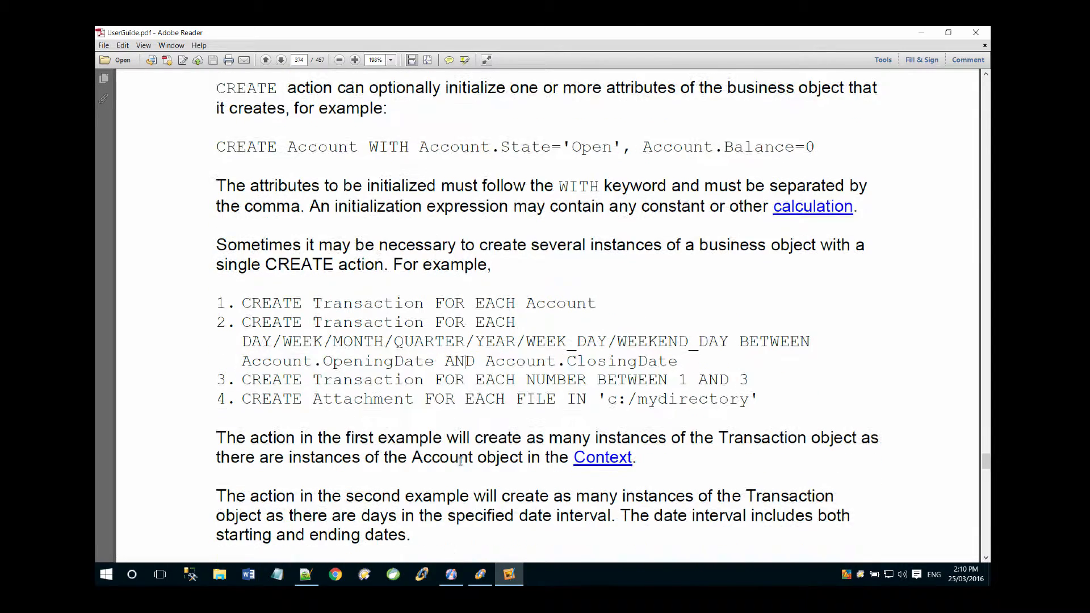
scroll(460, 461, down, 2)
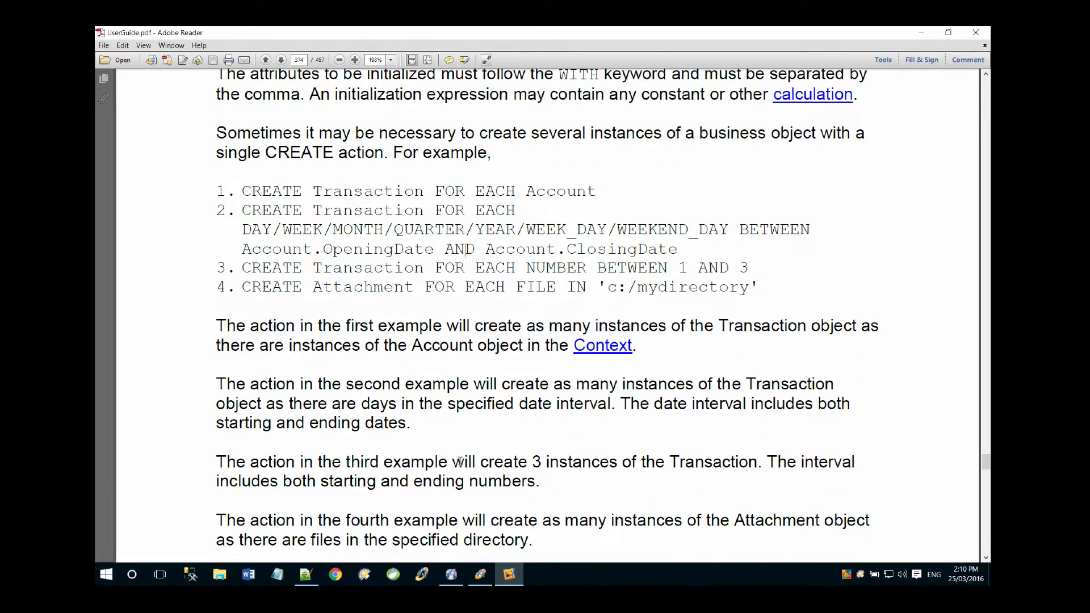
scroll(460, 460, down, 2)
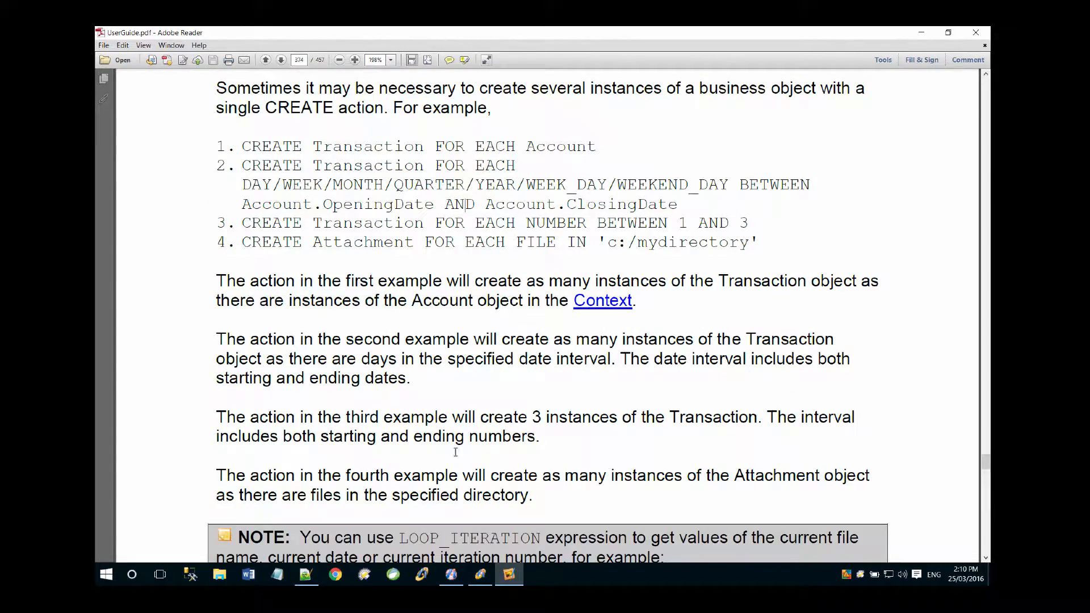
scroll(458, 449, down, 2)
scroll(457, 448, down, 2)
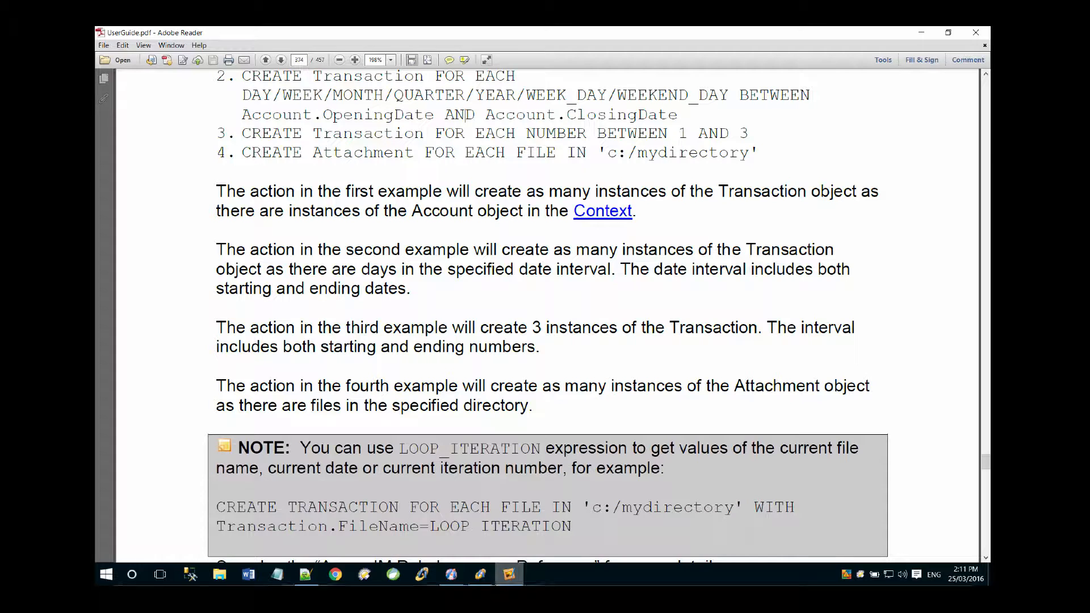
- Switch to the Aware IM Configuration Tool and create a blank business space named LoopDemo
click(482, 579)
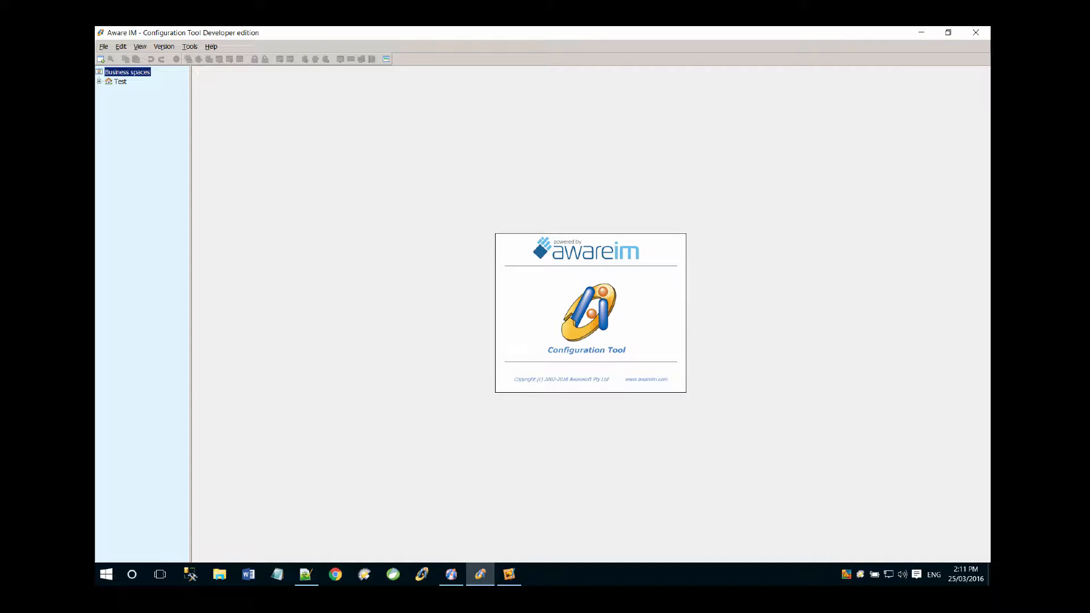
right_click(139, 73)
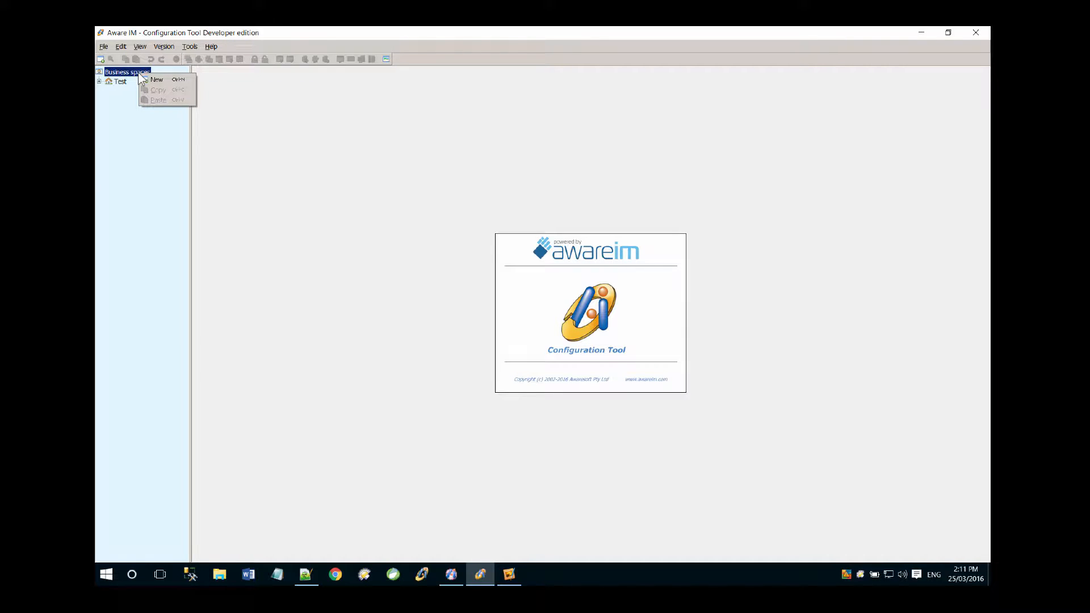
click(154, 80)
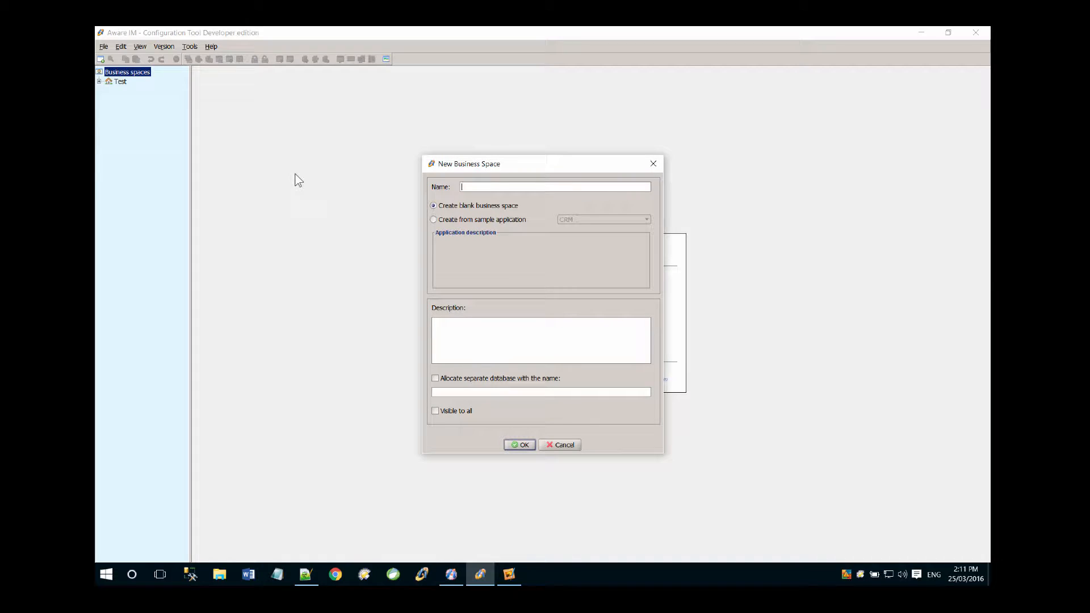
text(LoopDemo)
key(Return)
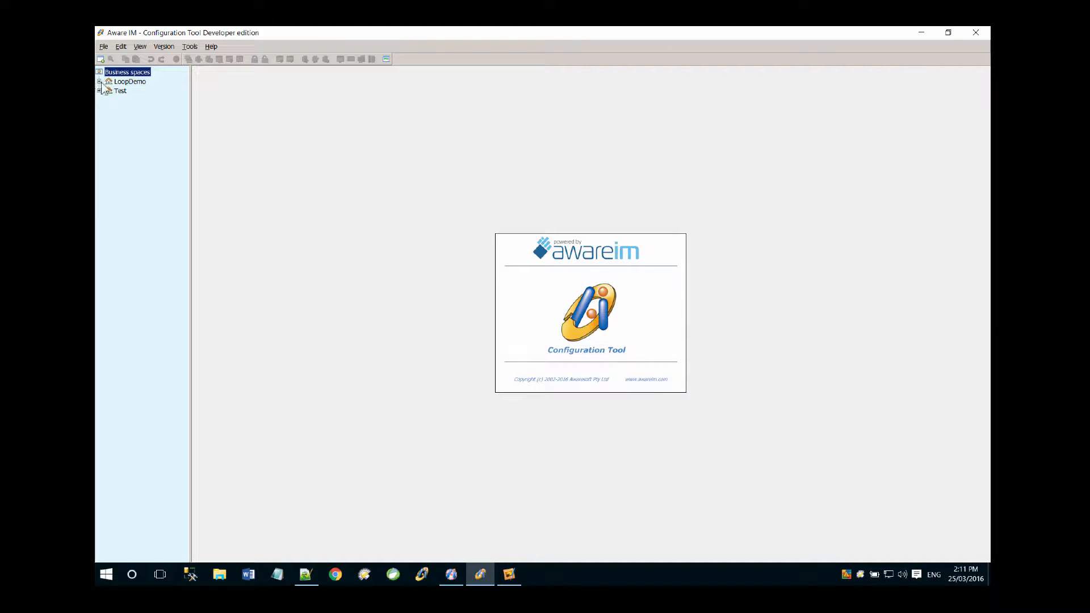
- Start a new business object named LoopDate in version 1.1 of the LoopDemo business space
click(99, 82)
click(109, 100)
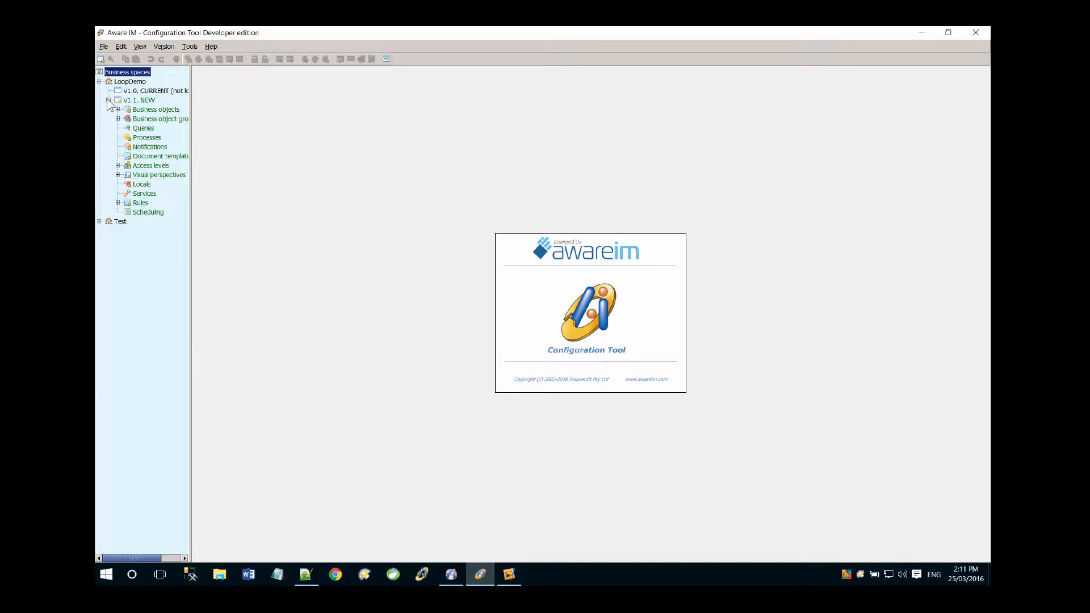
click(117, 109)
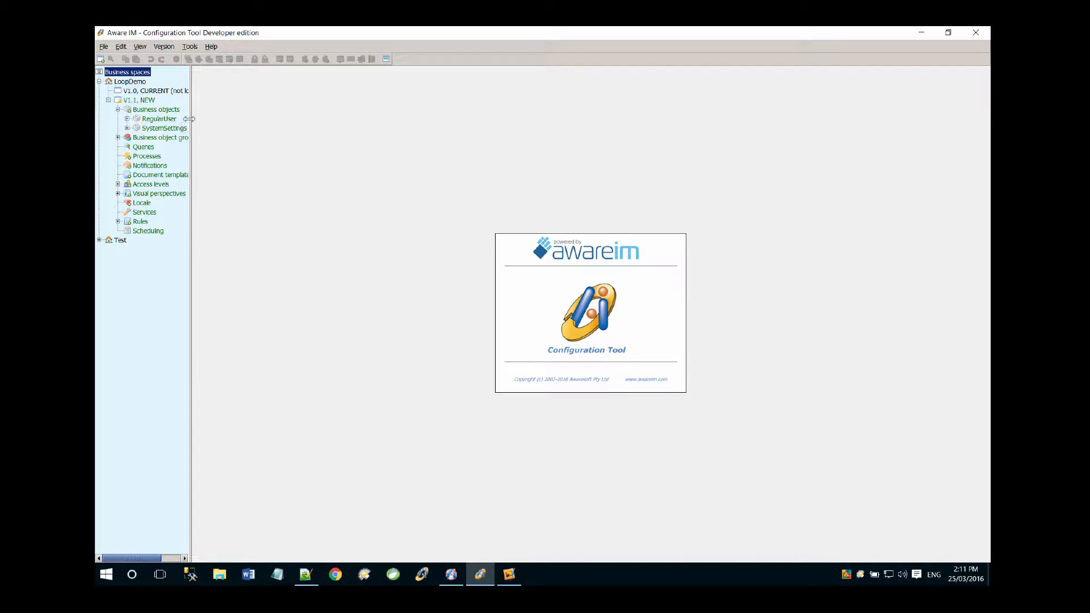
drag(189, 119, 244, 119)
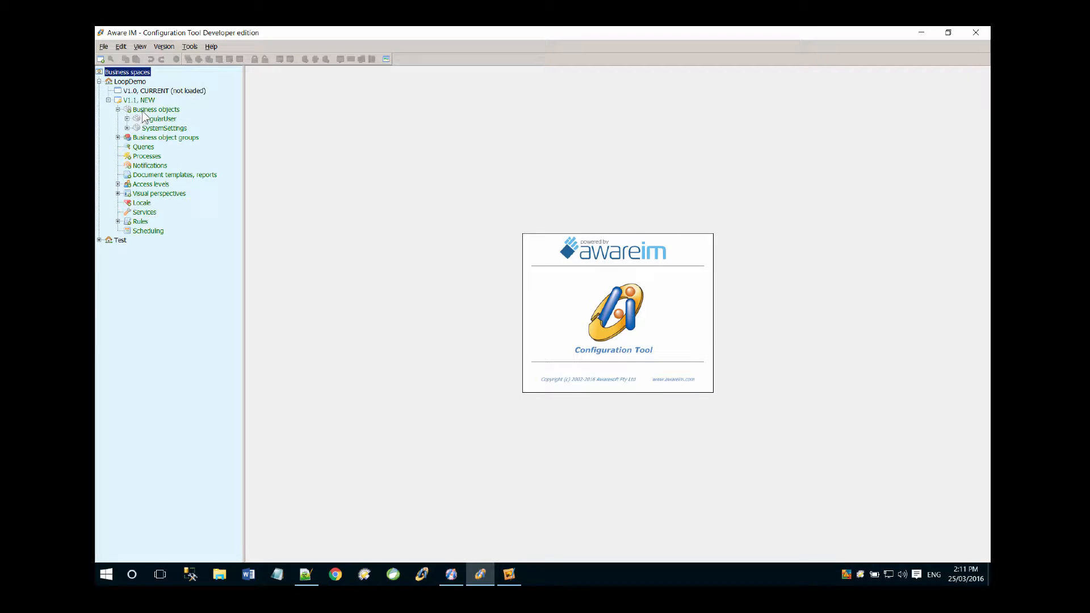
click(143, 113)
right_click(169, 116)
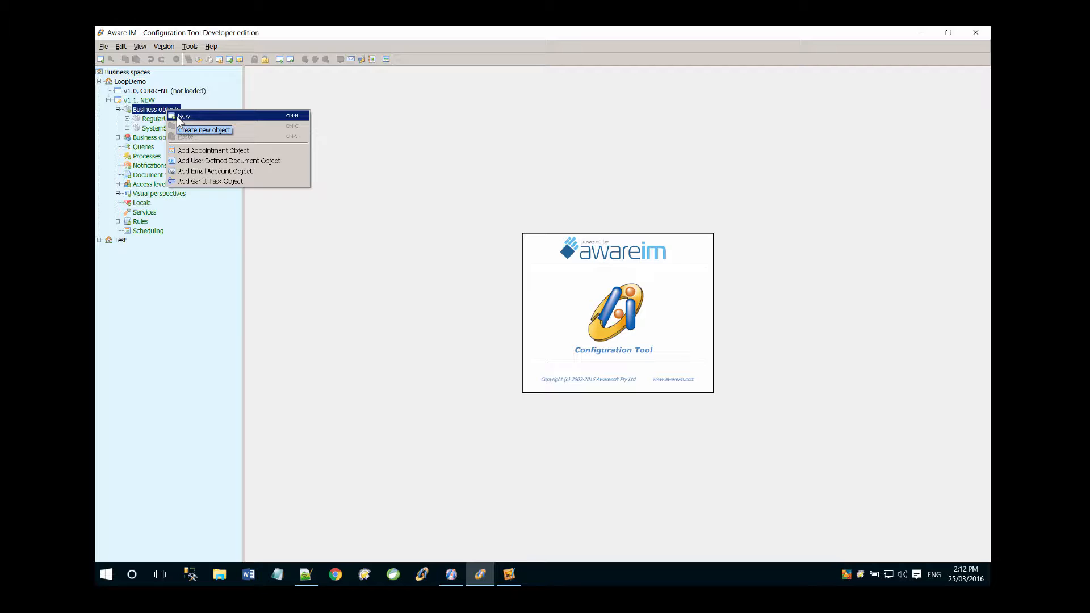
click(183, 116)
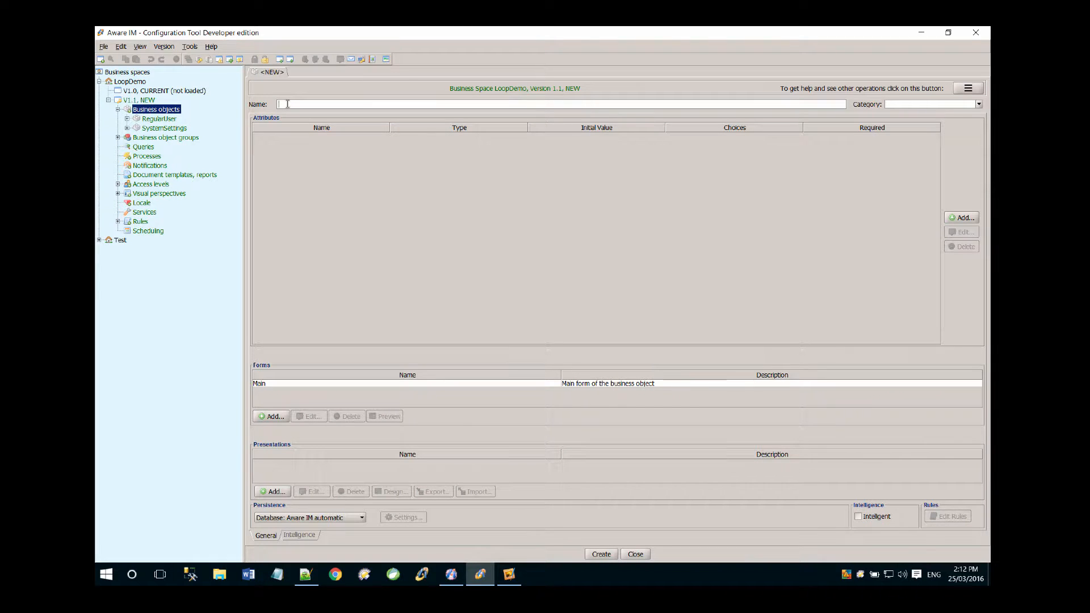
text(LoopDate)
- Add an attribute named Date of type Date to the LoopDate object
click(961, 220)
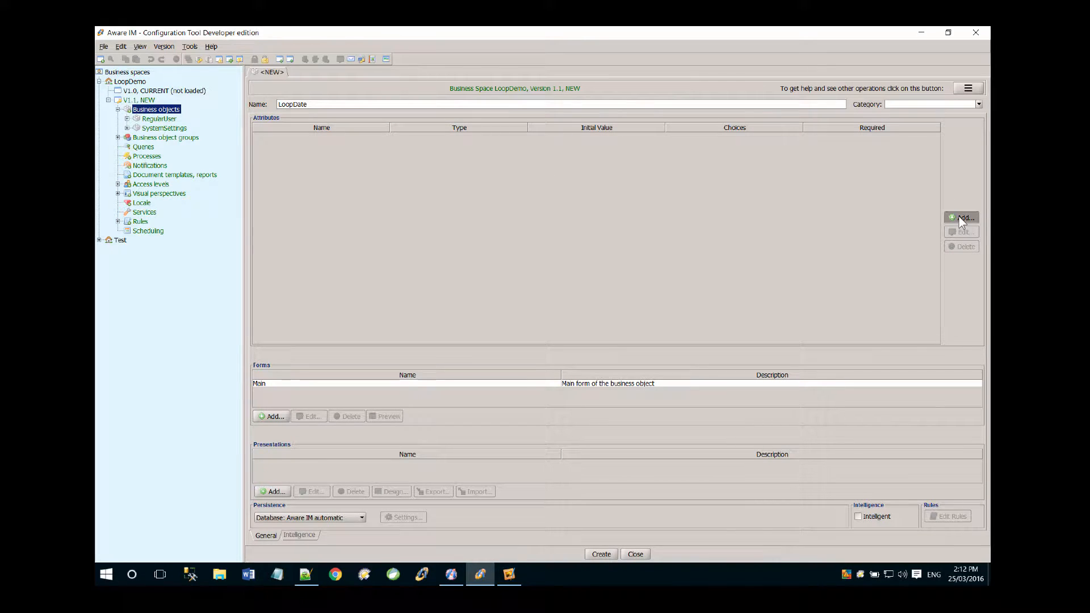
text(Date)
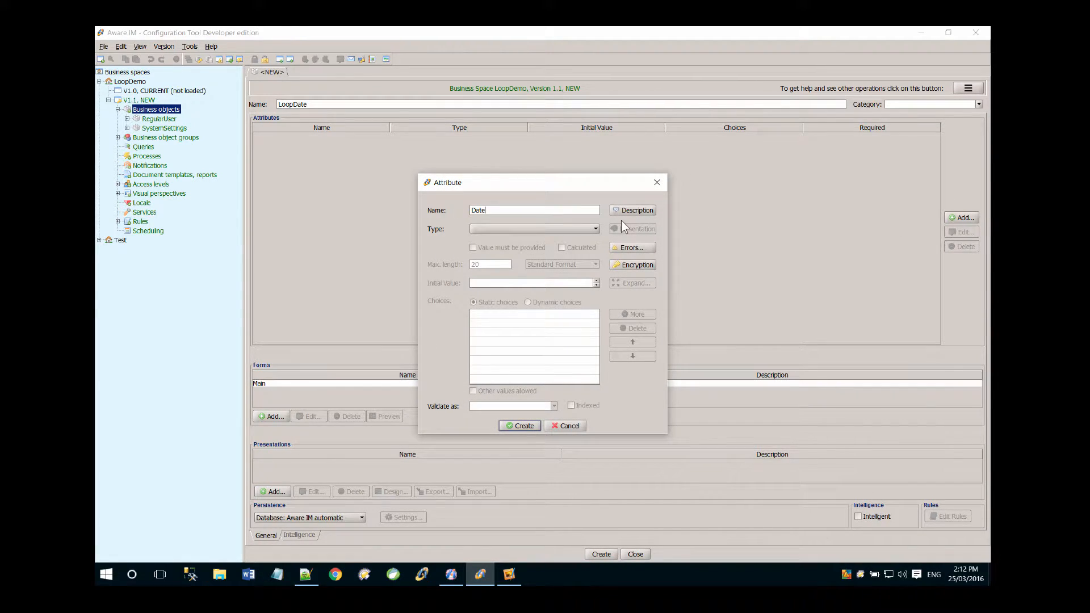
click(531, 229)
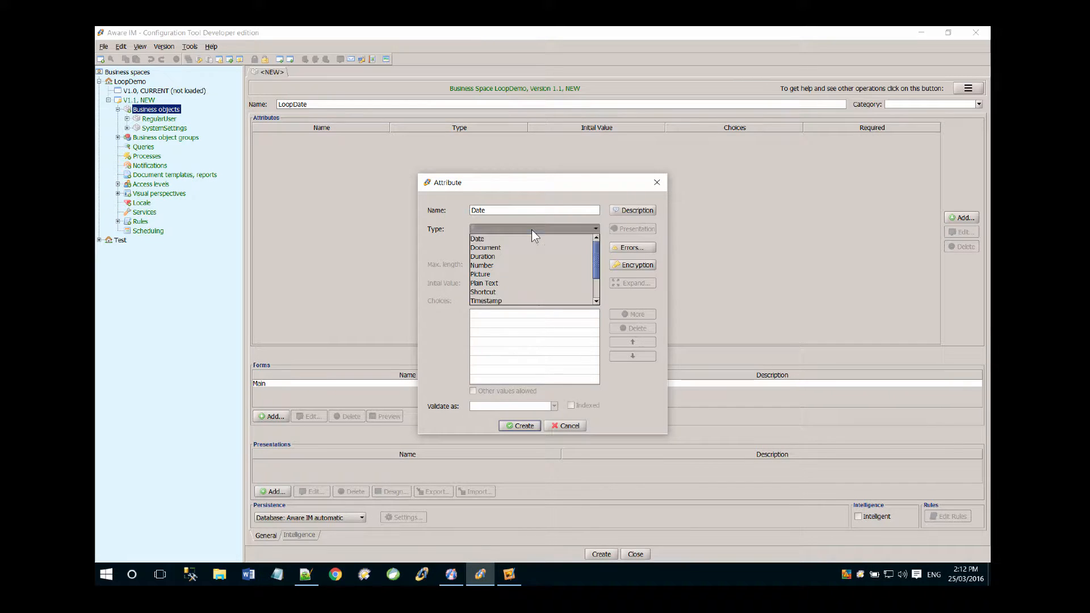
click(504, 239)
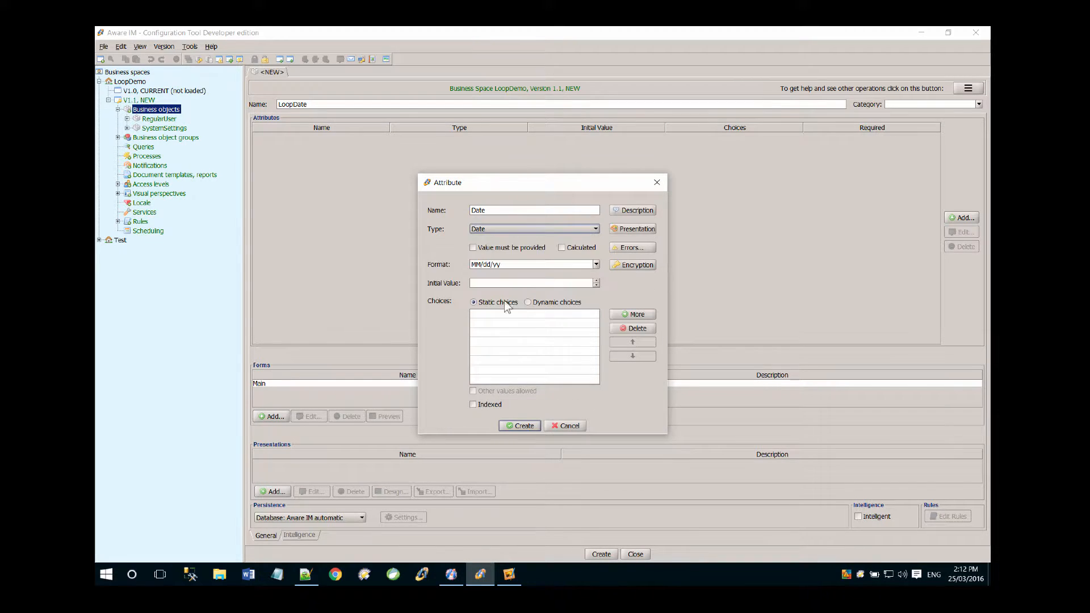
click(516, 425)
- Add an attribute named RecordCounter of type Number to the LoopDate object
click(960, 217)
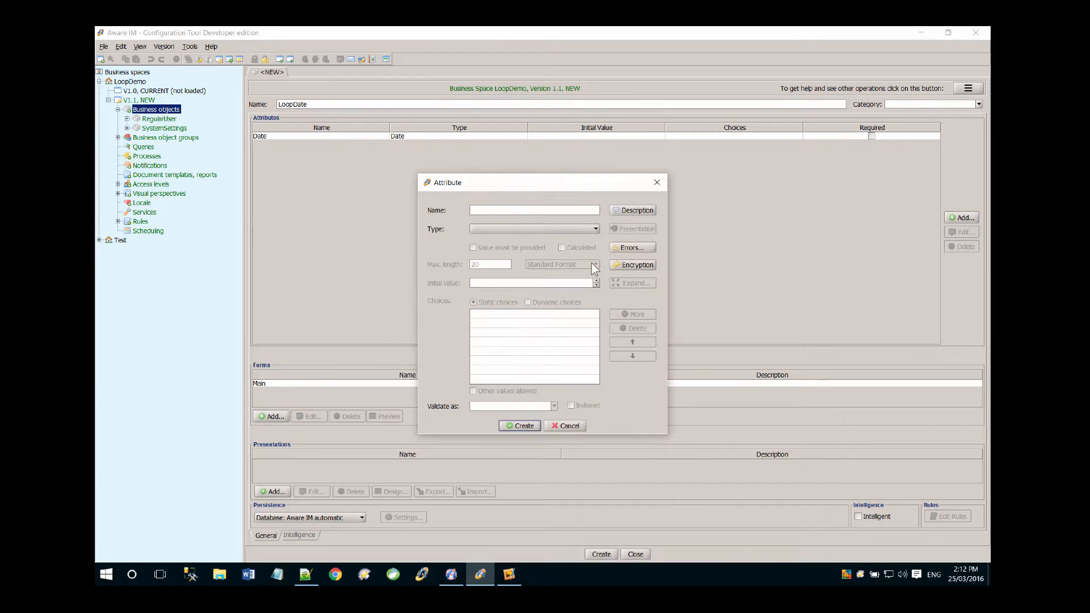
text(RecordCounter)
click(531, 228)
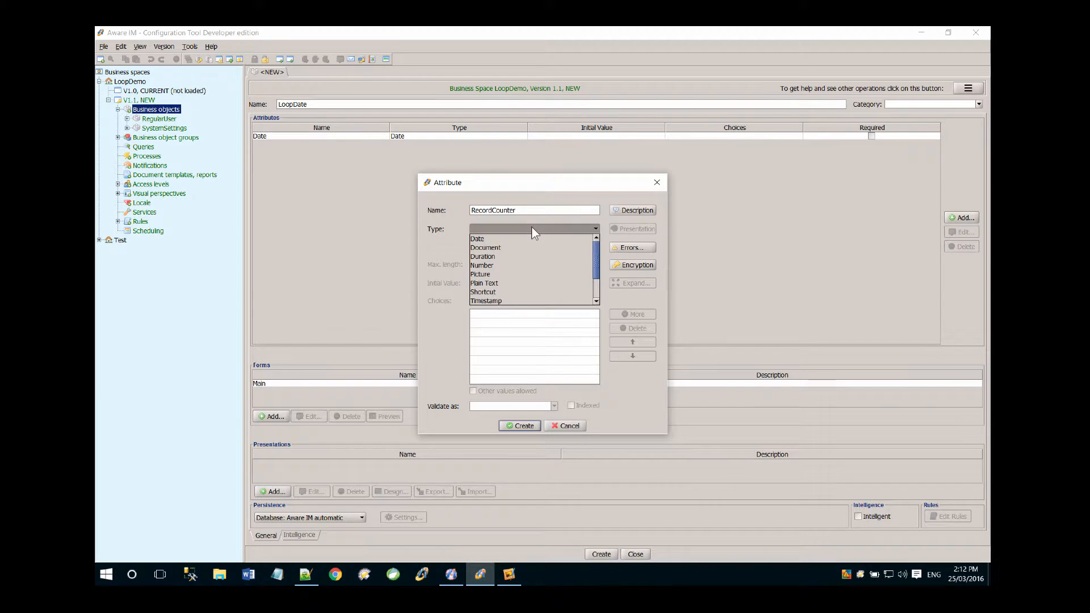
click(494, 266)
click(514, 425)
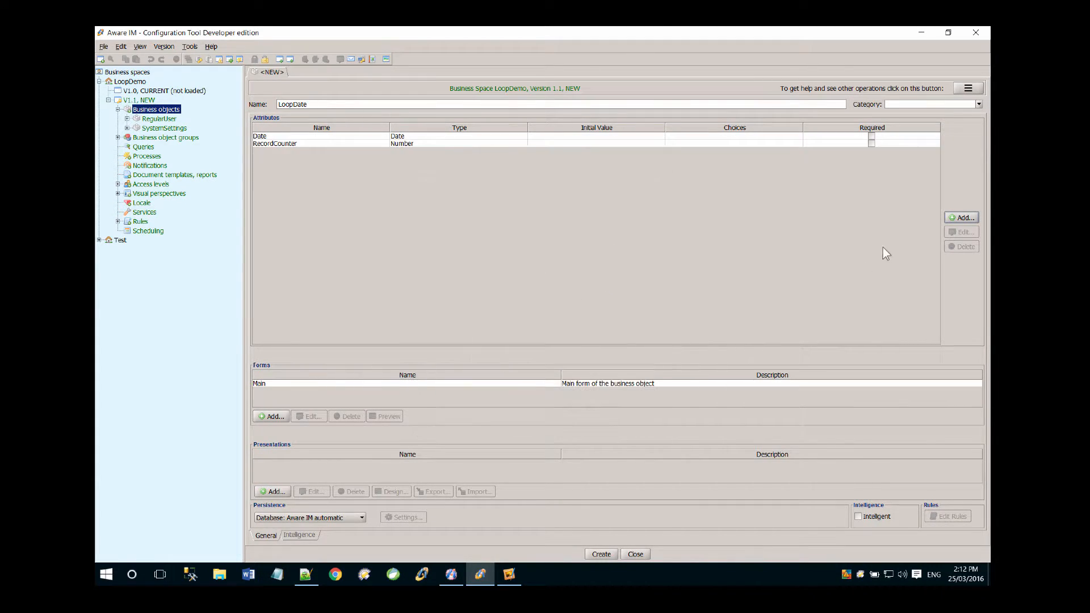
- Add a Plain Text attribute named Description with a maximum length of 50, then create the LoopDate object and close its editor
click(962, 219)
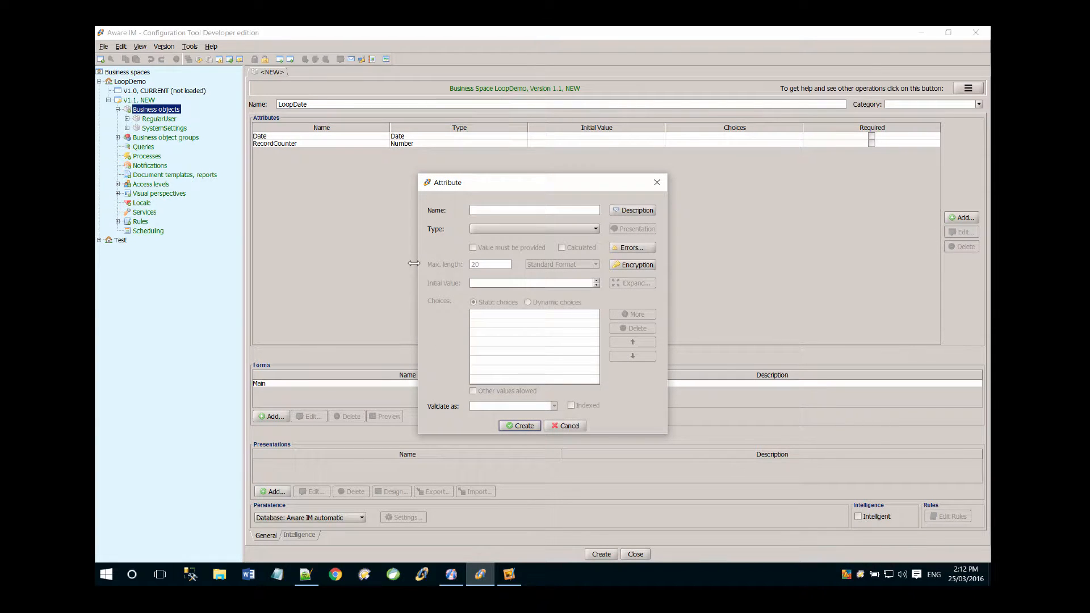
text(Description)
click(504, 230)
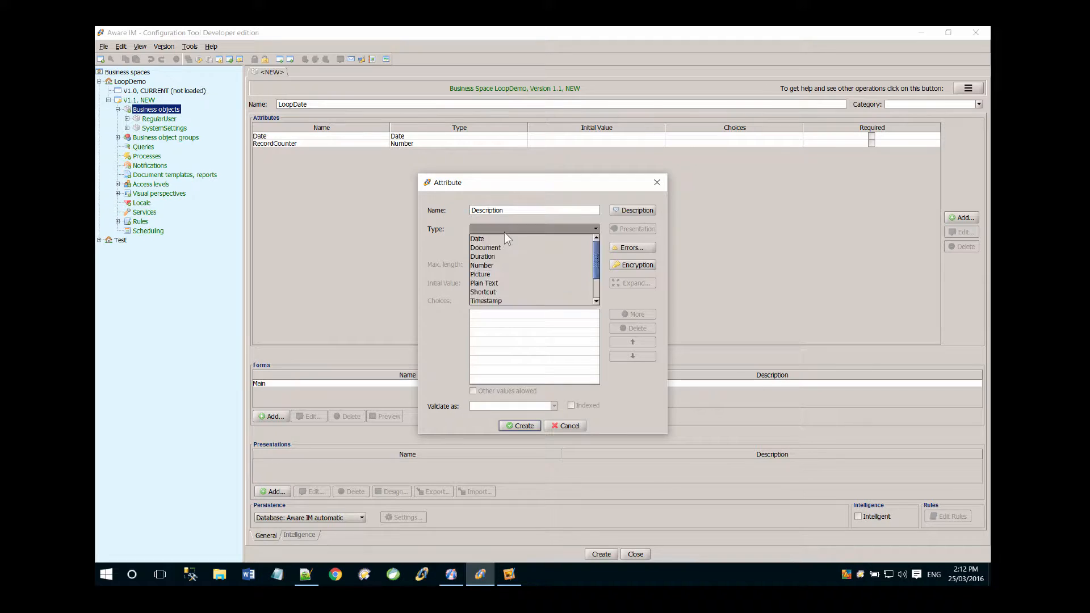
click(496, 283)
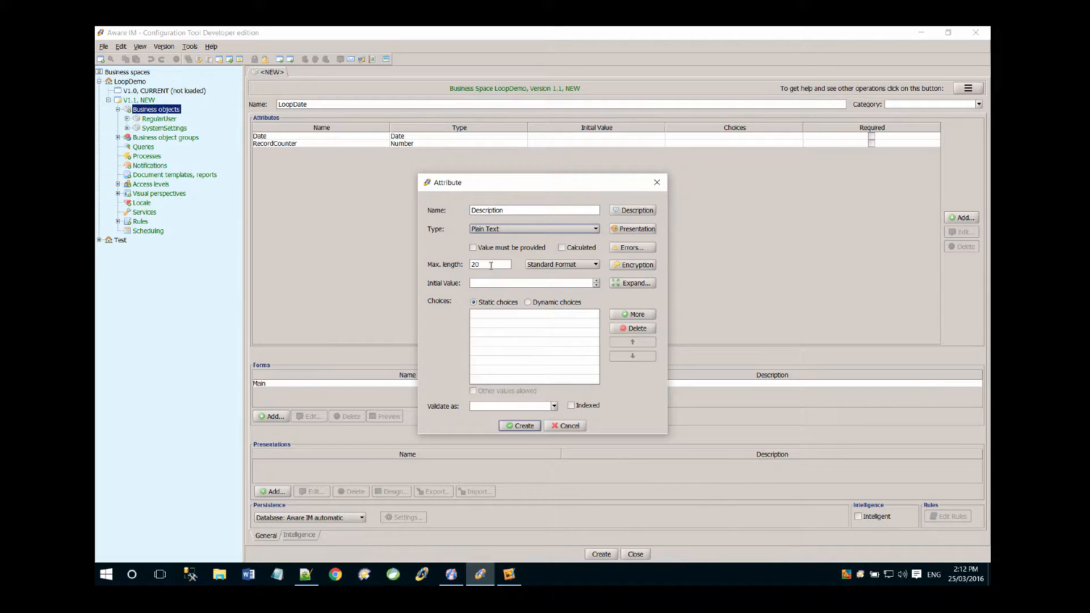
text(50)
key(Return)
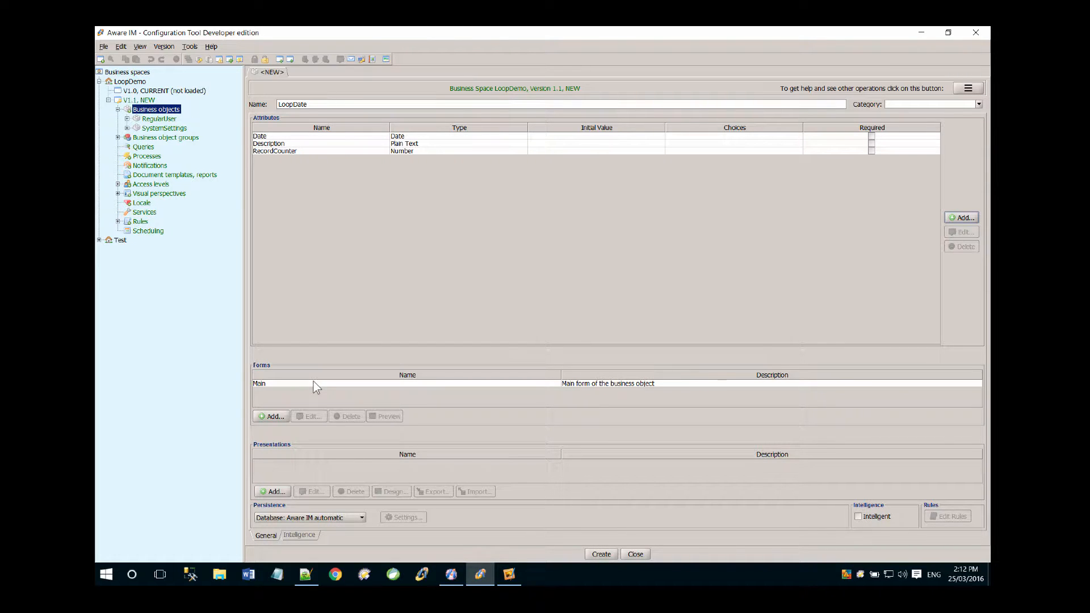
click(611, 555)
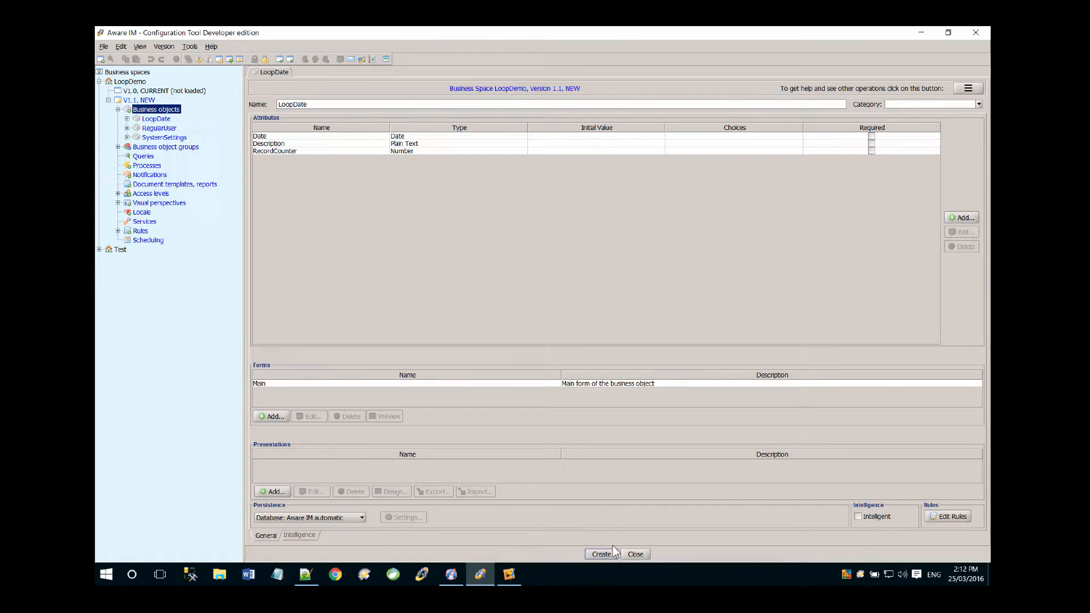
click(634, 555)
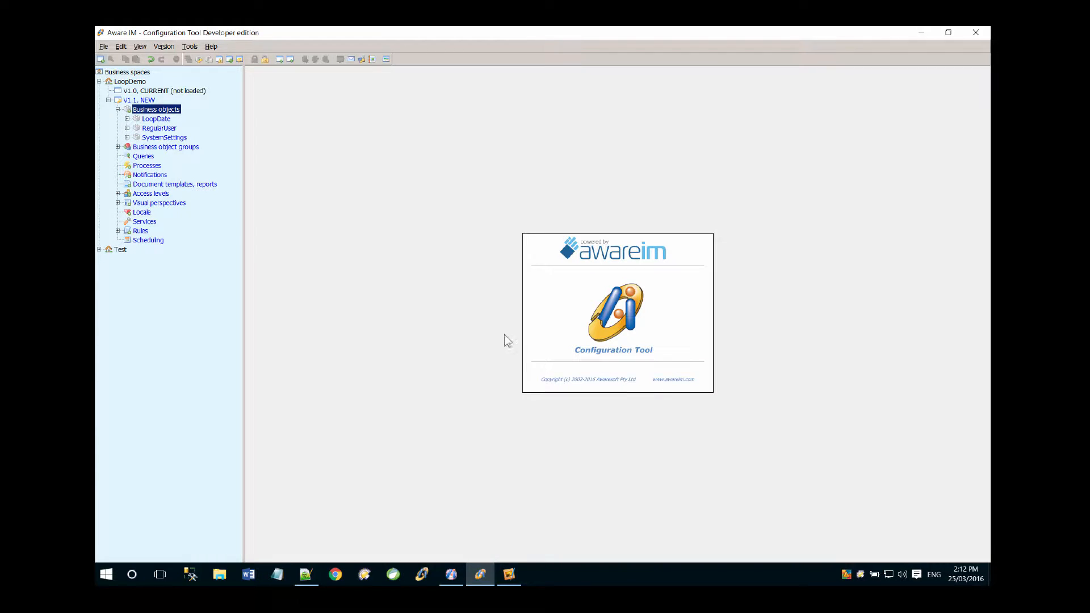
- Start a new query named All Loop Dates that looks for the LoopDate business object
click(149, 157)
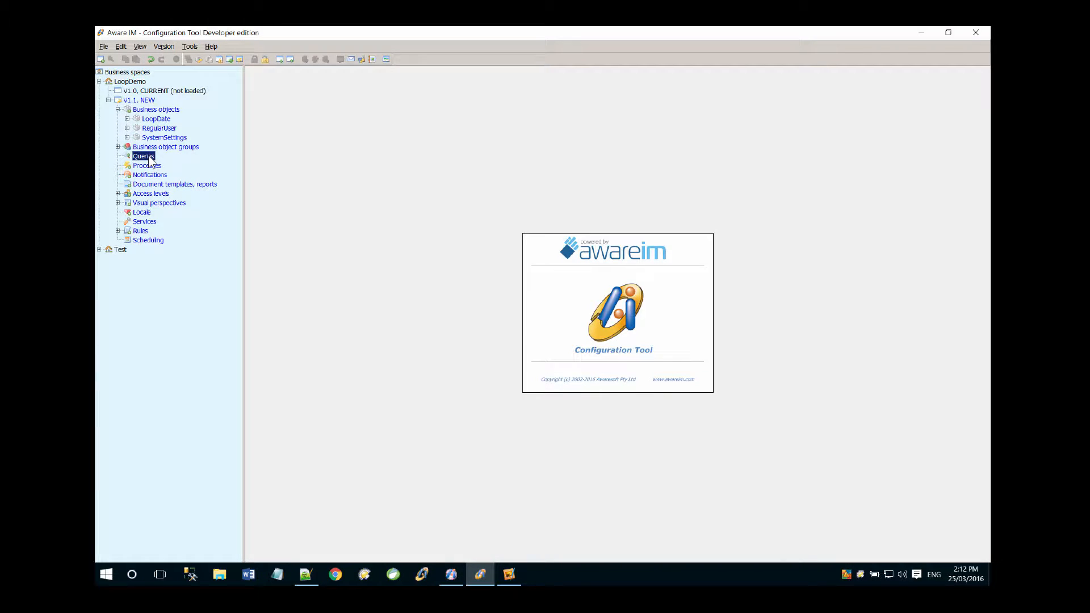
right_click(149, 157)
click(164, 163)
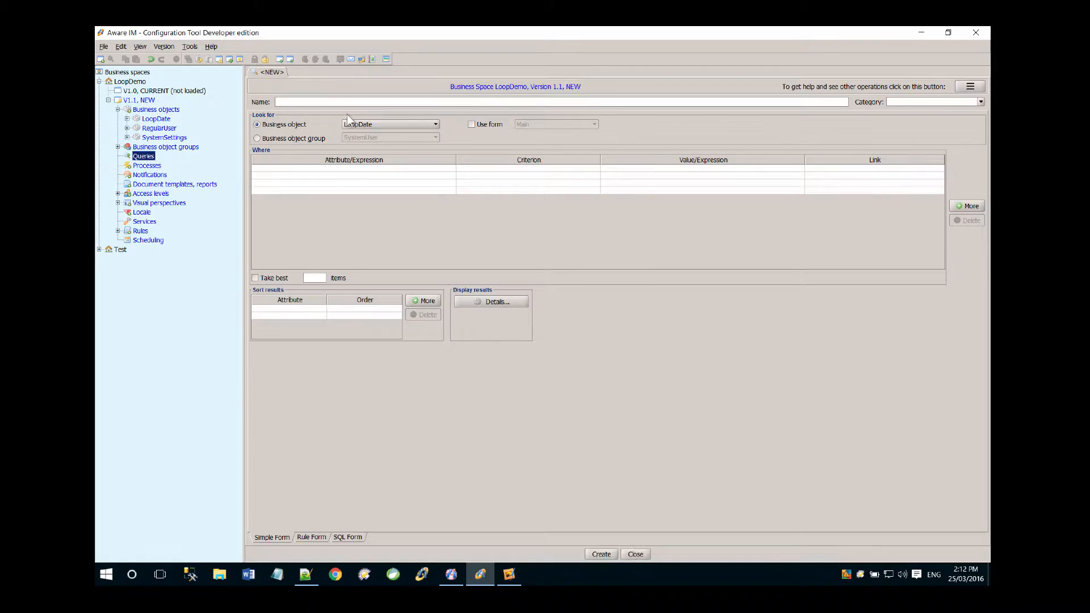
text(All Loop Dates)
- Display Date, RecordCounter and Description in that order in the query results, then create the query
click(462, 299)
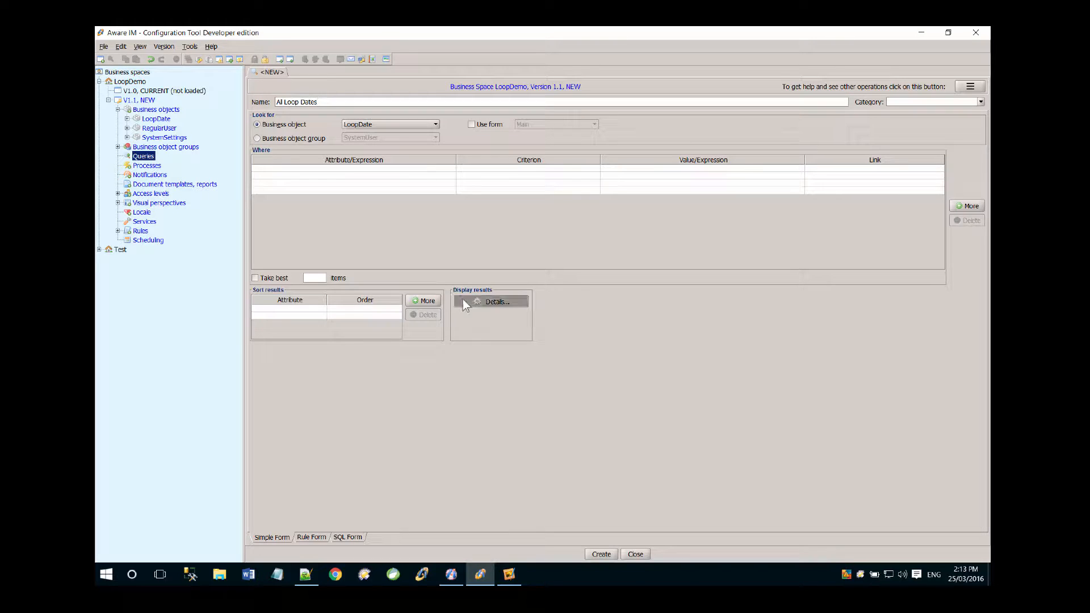
click(387, 206)
click(388, 228)
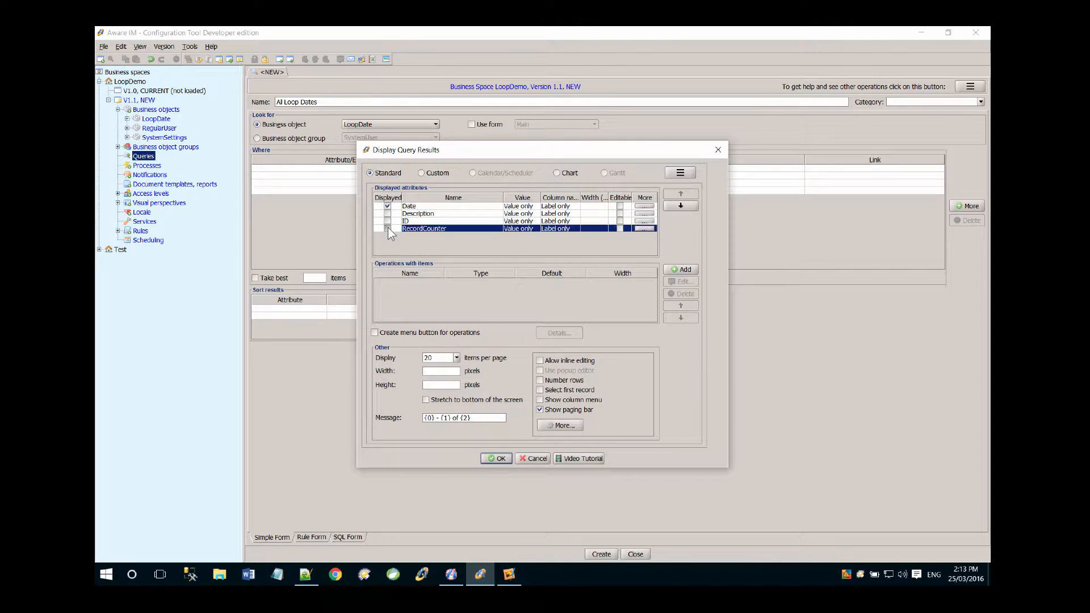
click(680, 194)
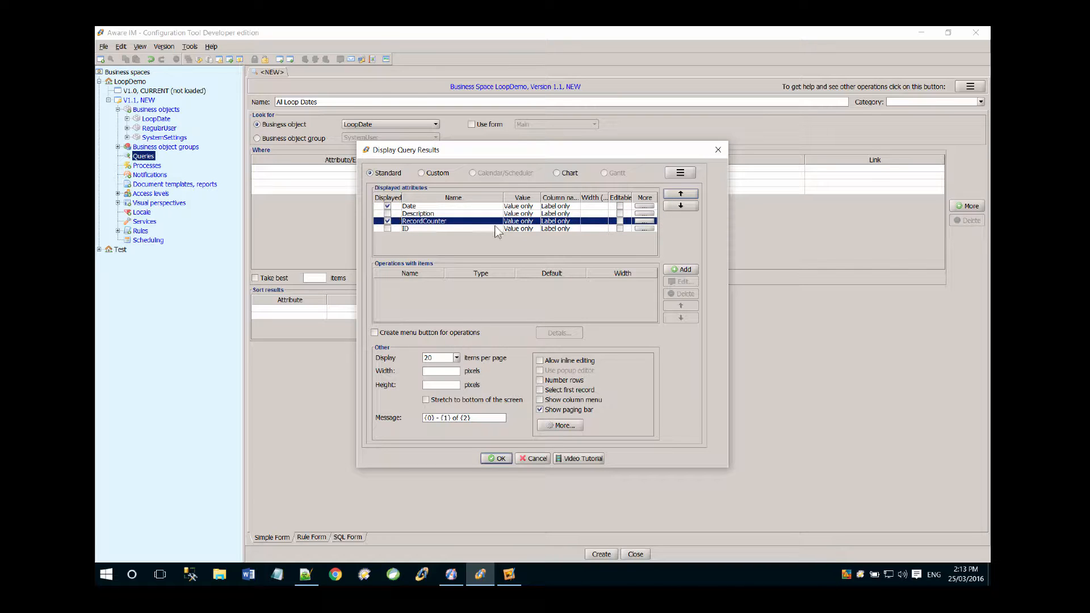
click(681, 194)
click(388, 221)
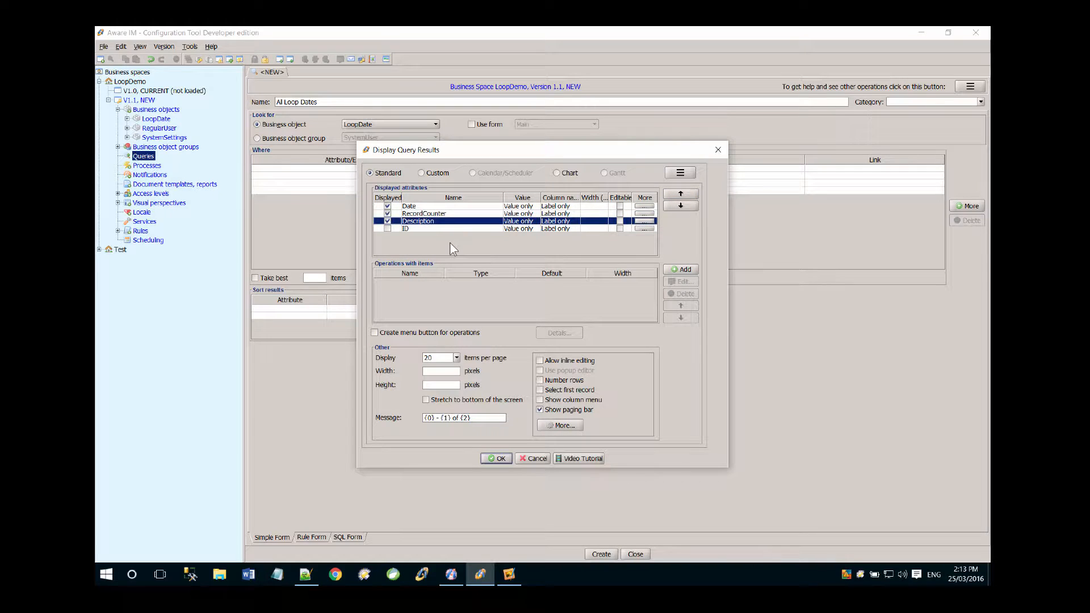
click(502, 458)
click(609, 554)
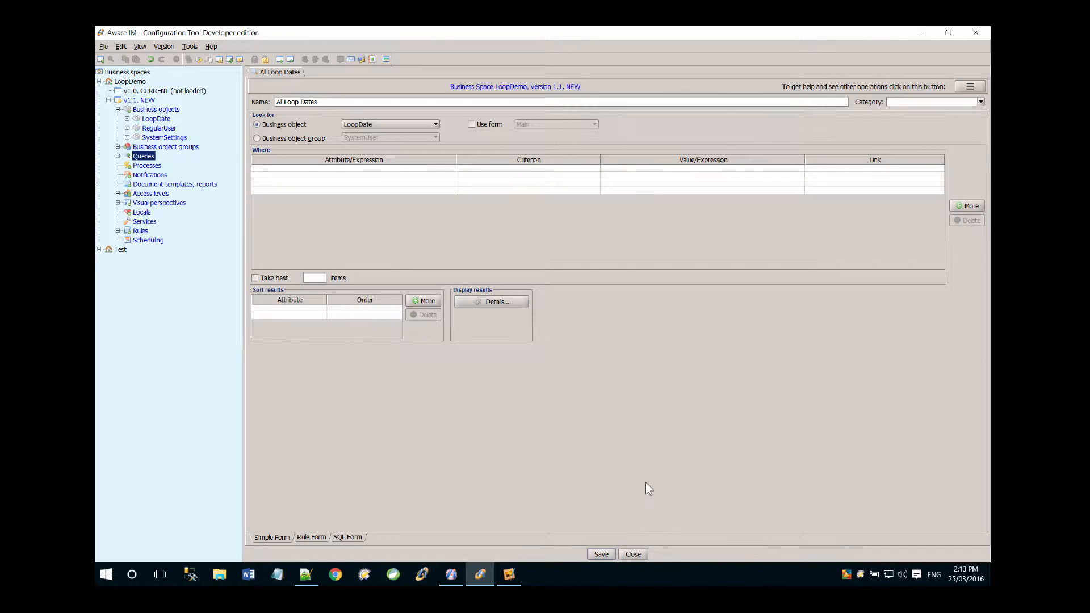
- Start a new process named CleanAllLoopDate in version 1.1
click(147, 166)
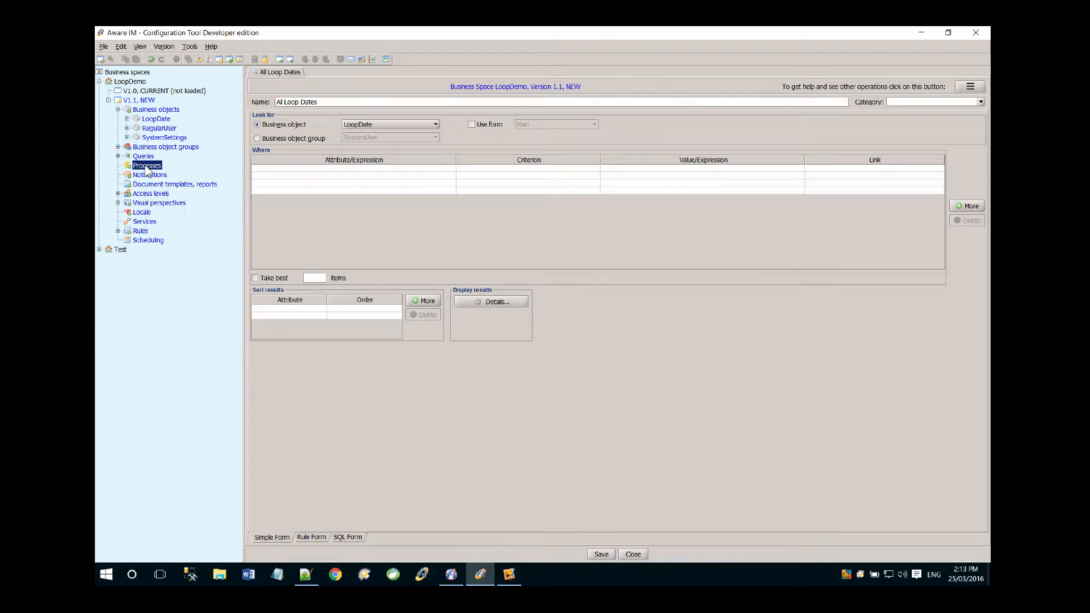
right_click(146, 168)
click(165, 186)
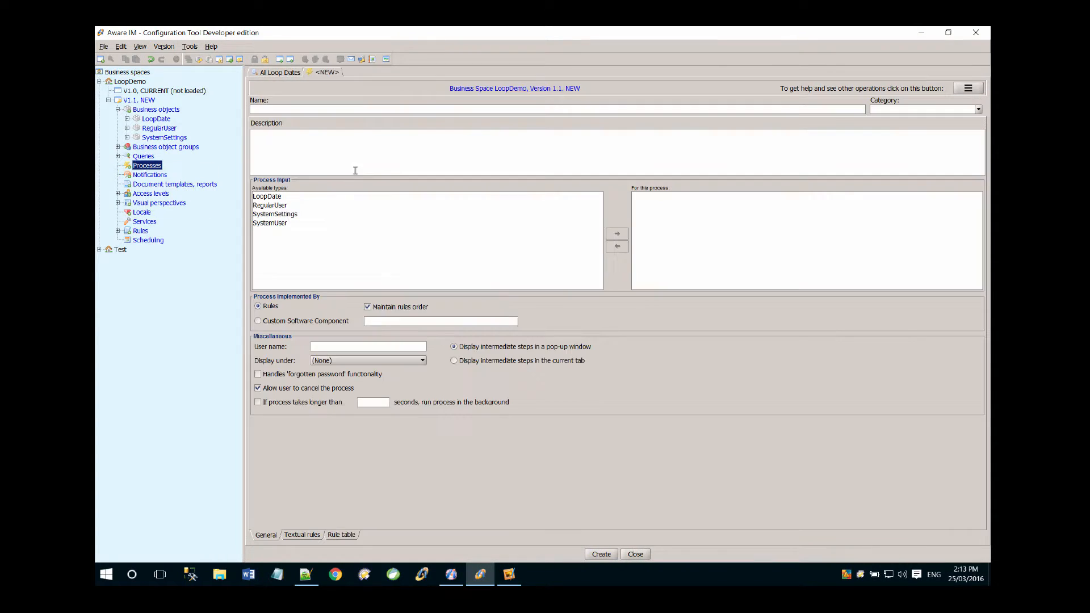
click(334, 109)
text(Dele)
key(BackSpace)
key(BackSpace)
text(CleanAllLoopDa)
- Add a rule named CLEAN All LoopDate with the action CLEAN ALL LoopDate, then create the process and close its editor
click(302, 533)
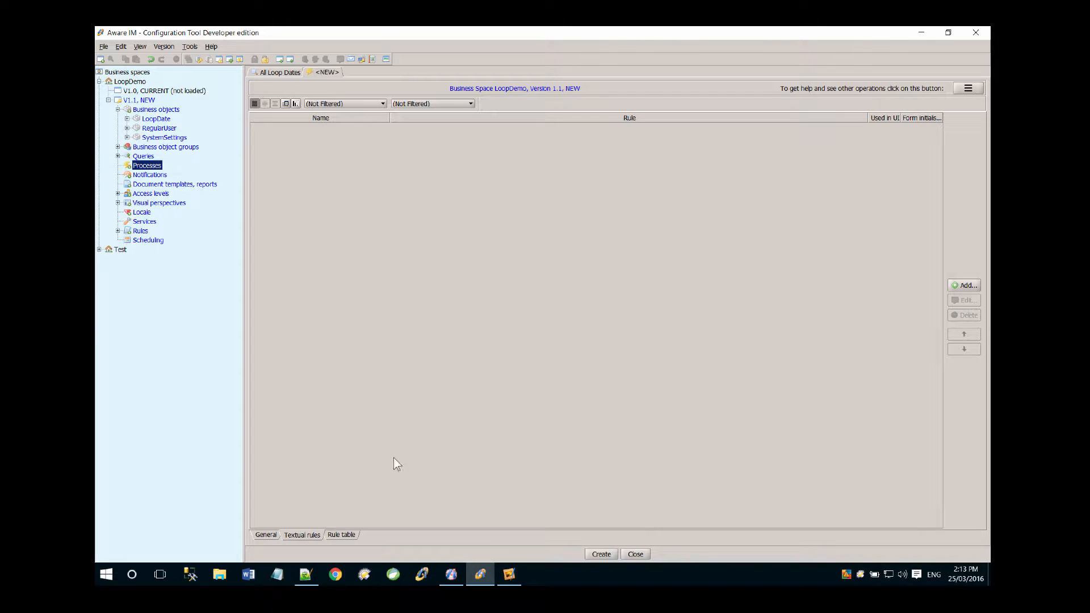
click(964, 285)
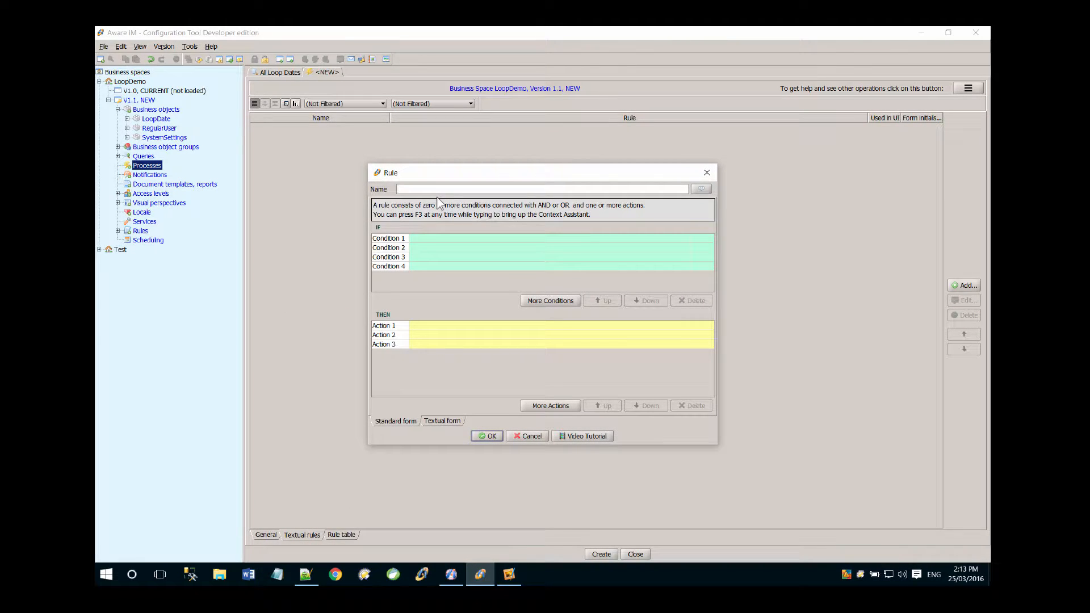
text(CLEAN All LoopDate)
click(436, 326)
text(C)
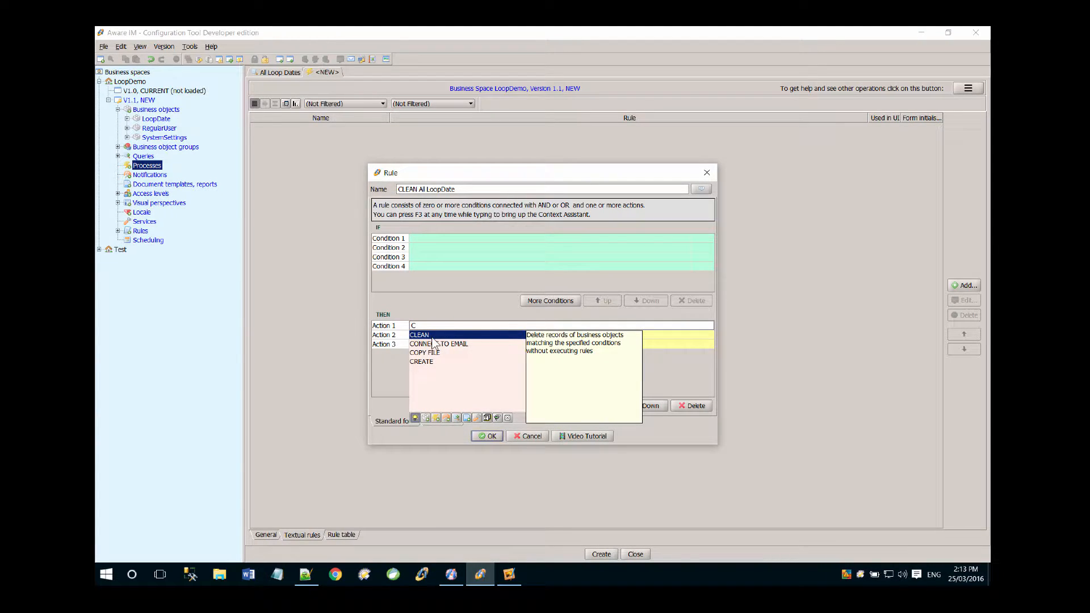
key(Return)
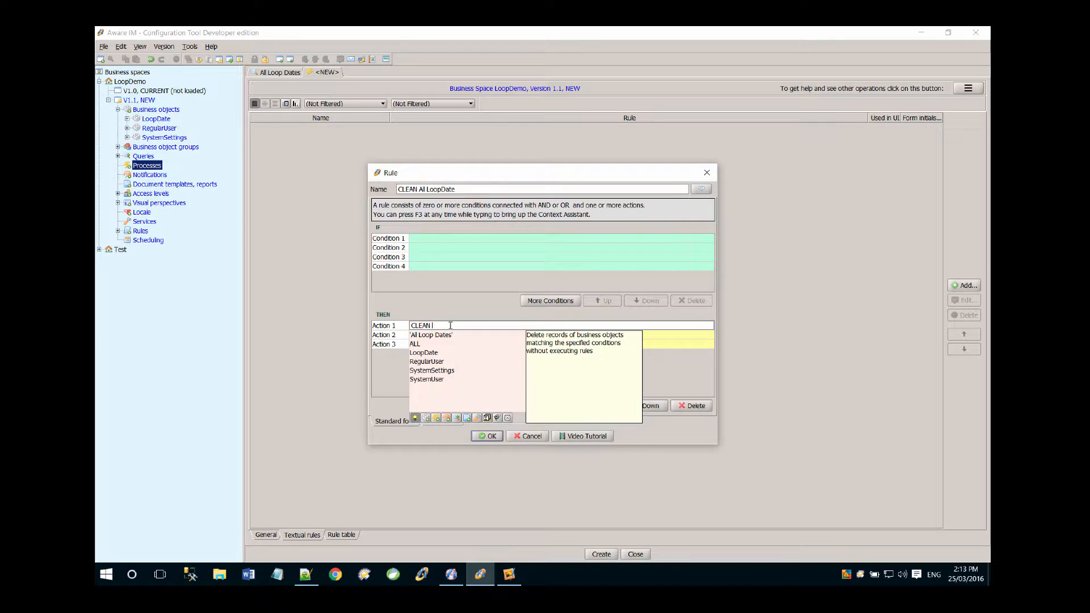
double_click(420, 344)
double_click(435, 337)
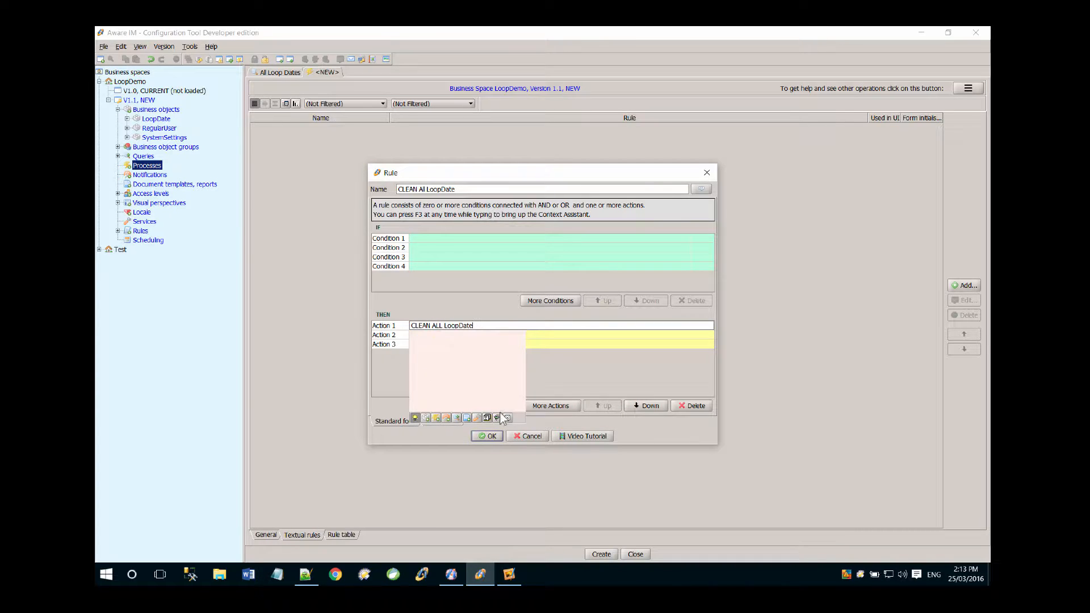
click(489, 435)
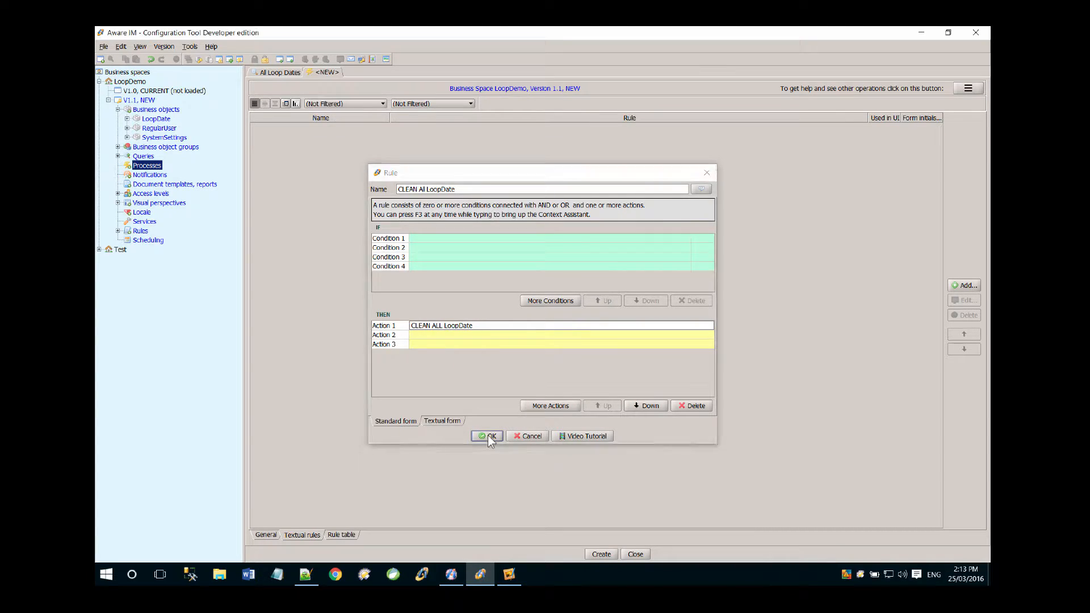
click(602, 554)
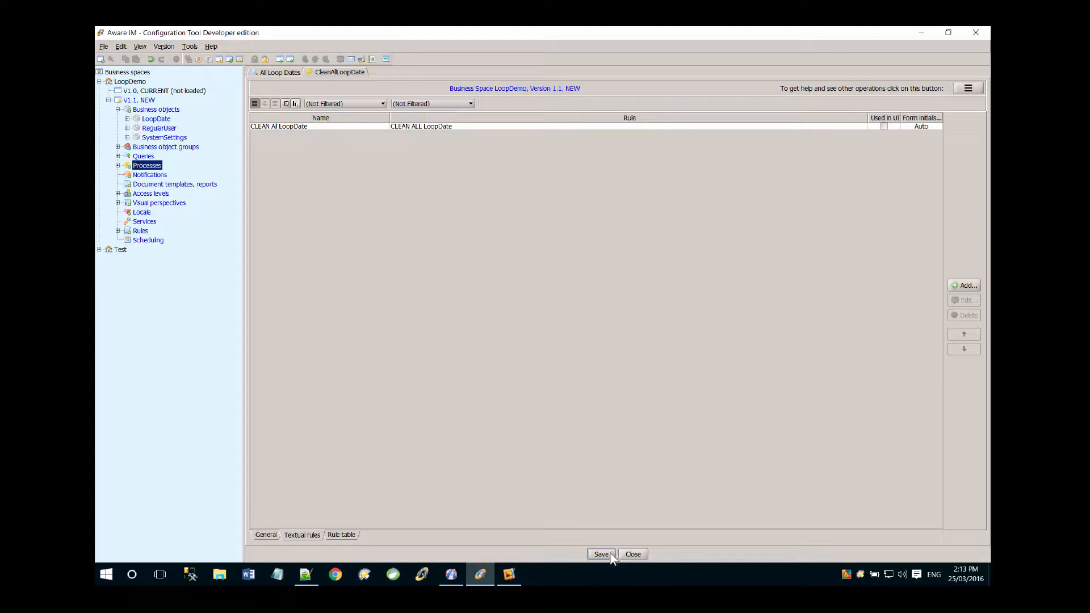
click(629, 554)
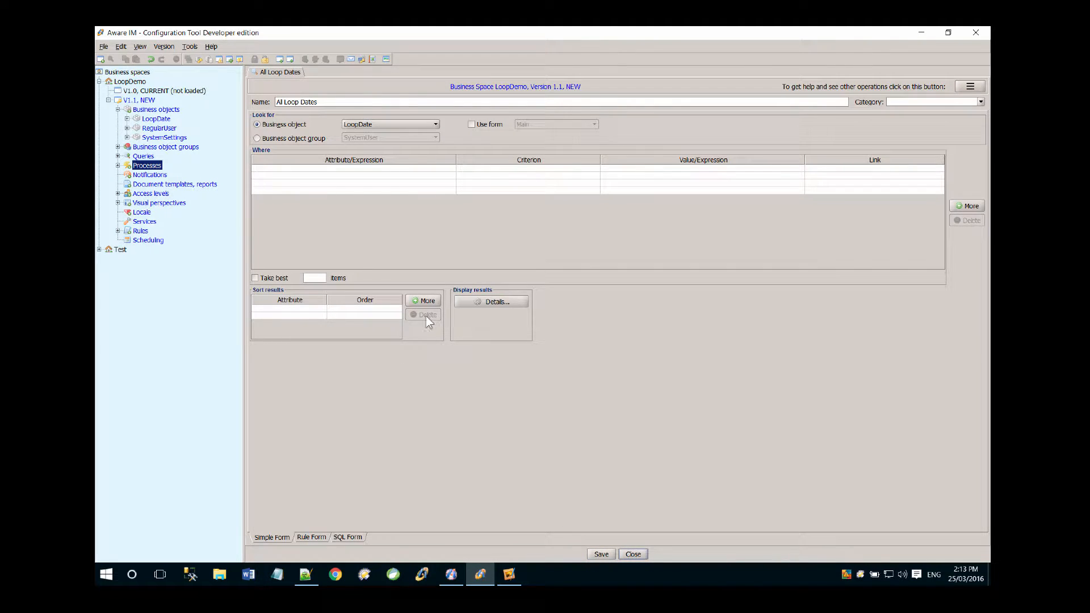
- Add a Delete All panel operation of type Start Process running CleanAllLoopDate to the All Loop Dates query, then save and close the query
click(474, 302)
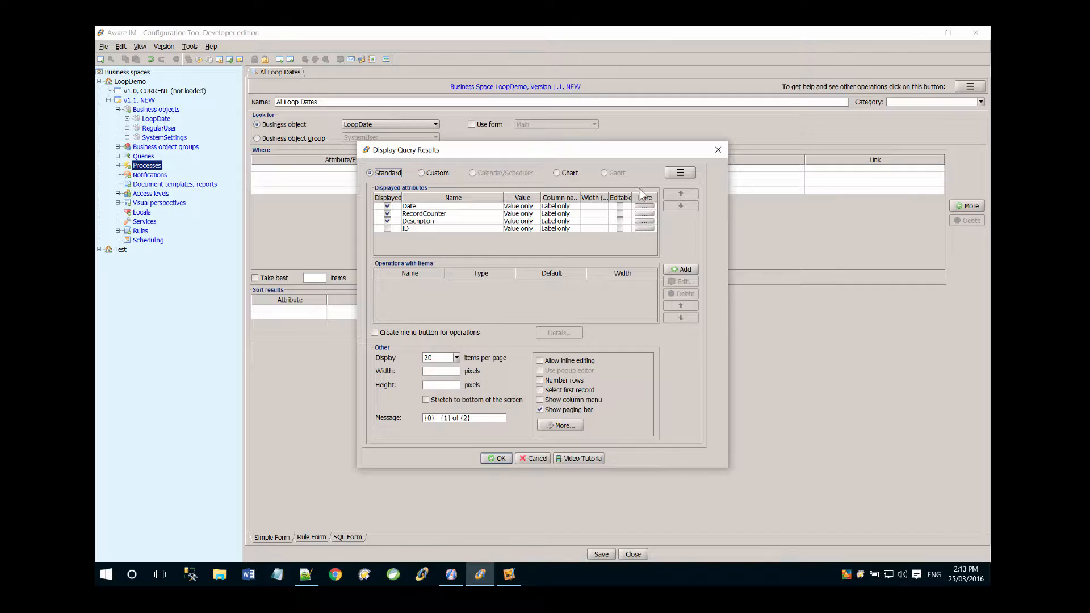
click(680, 172)
click(693, 187)
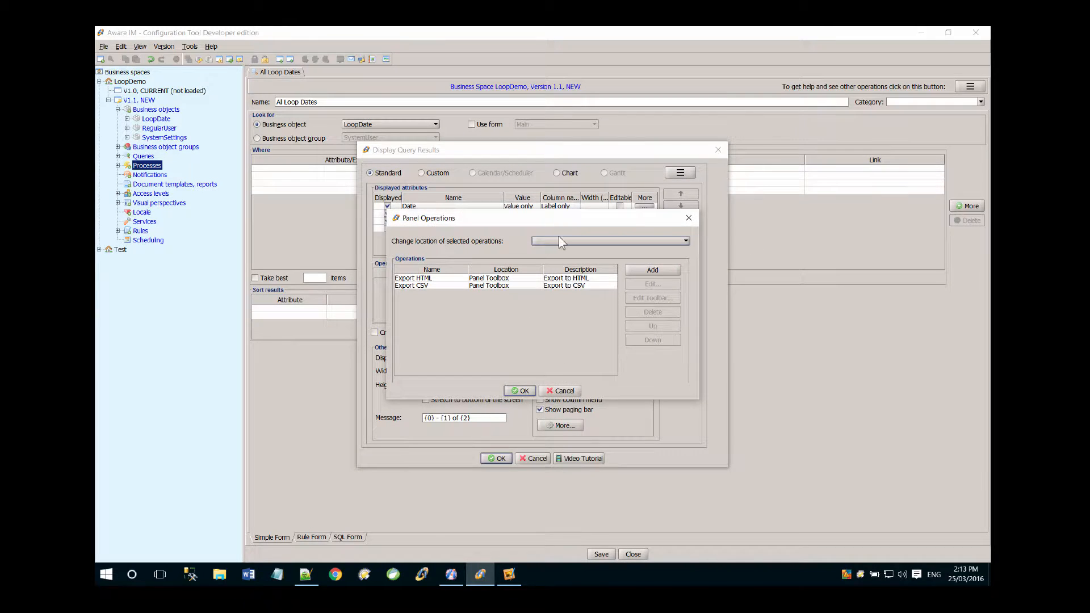
click(632, 270)
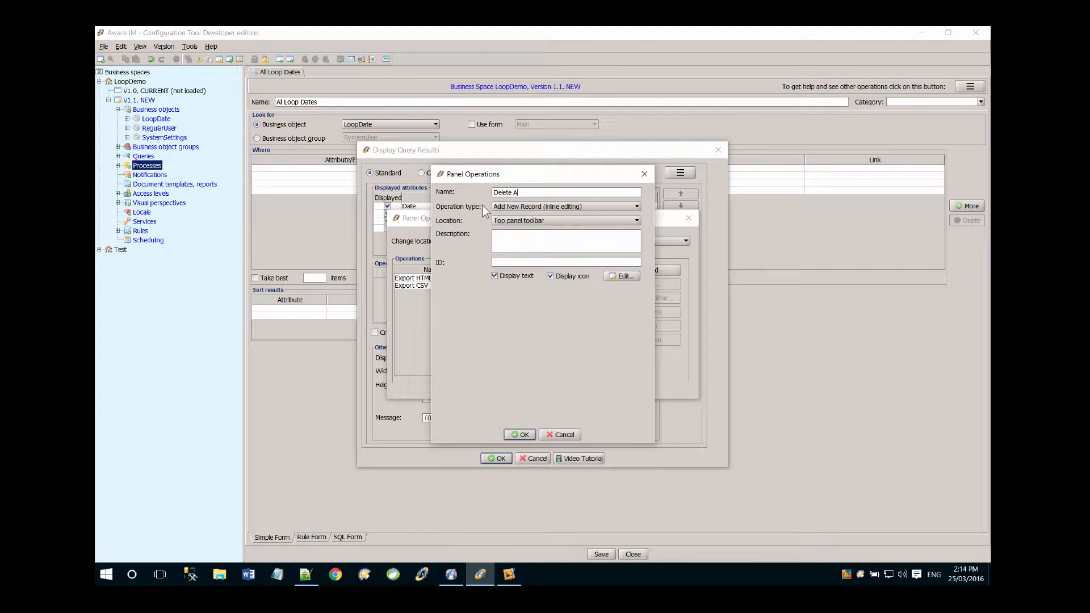
click(511, 206)
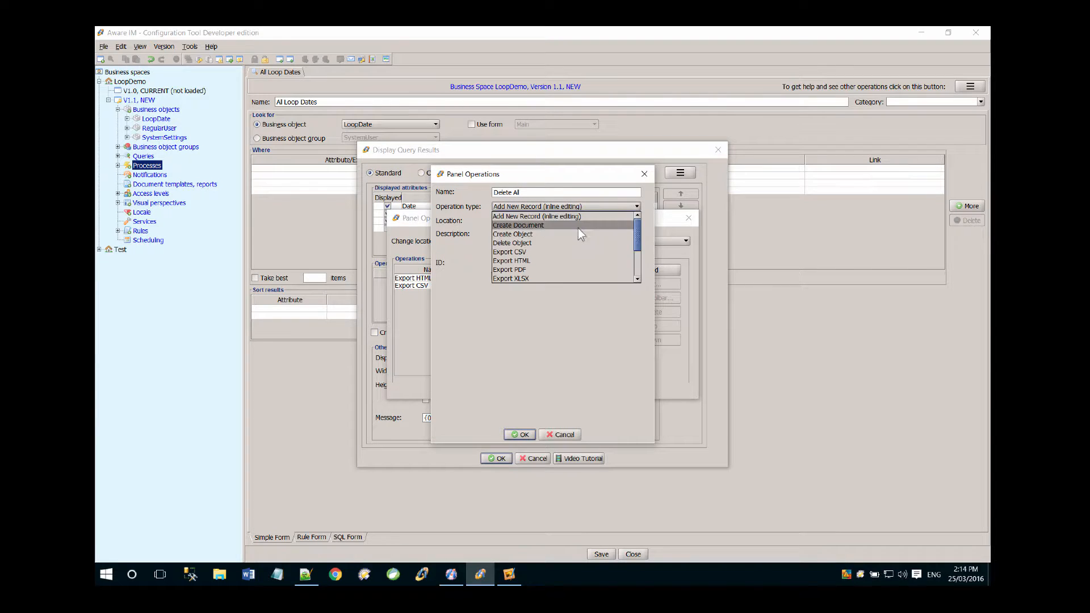
scroll(630, 241, down, 5)
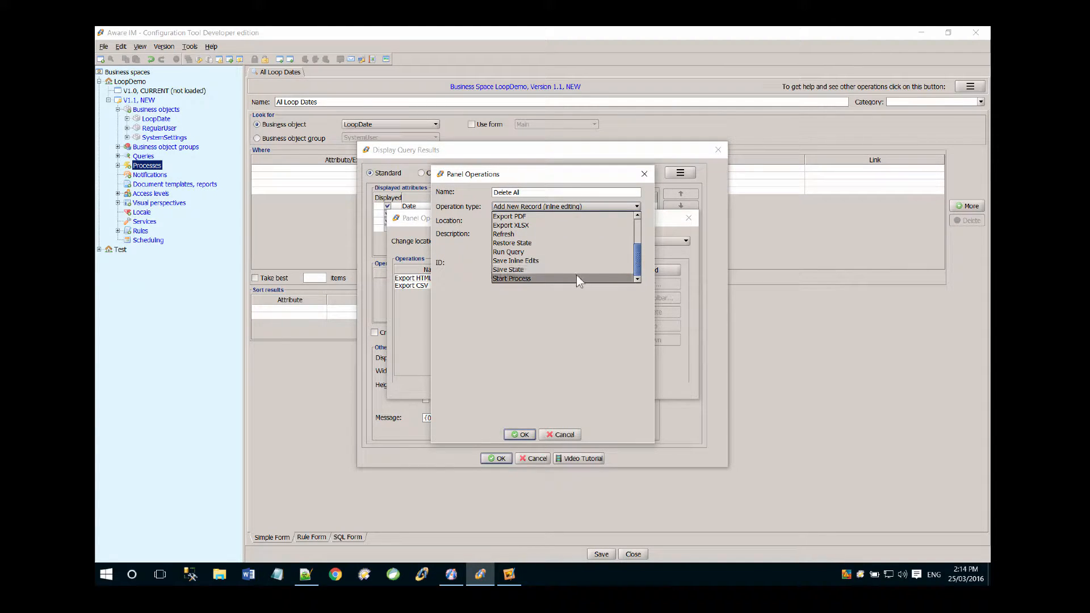
click(580, 279)
click(519, 435)
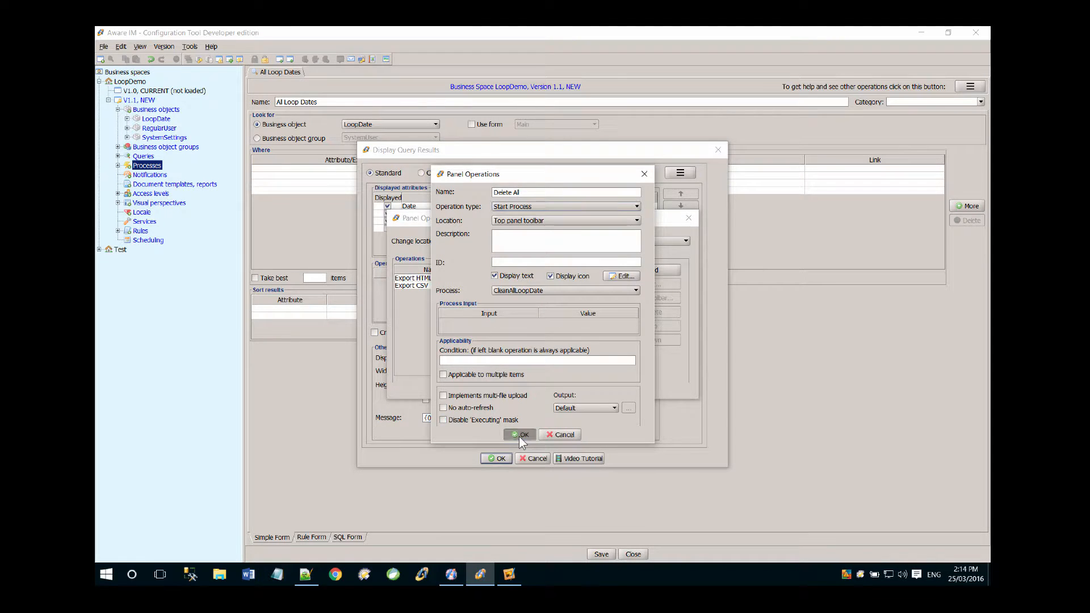
click(510, 392)
click(496, 458)
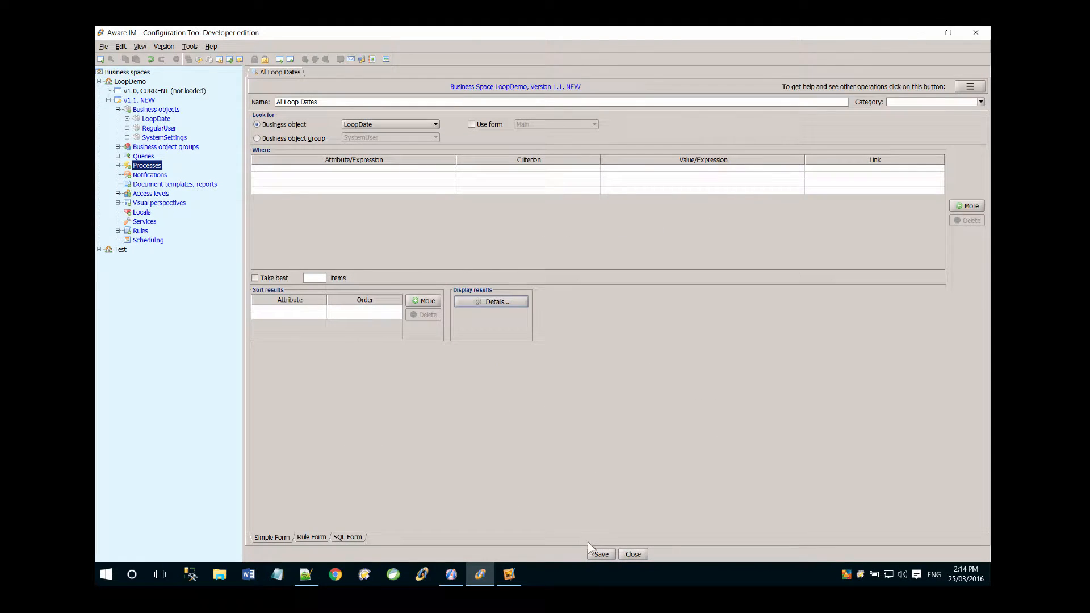
click(596, 554)
click(636, 553)
- Set the Main content panel of the Administrator visual perspective to show the All Loop Dates query results, then save and close the perspective
click(143, 203)
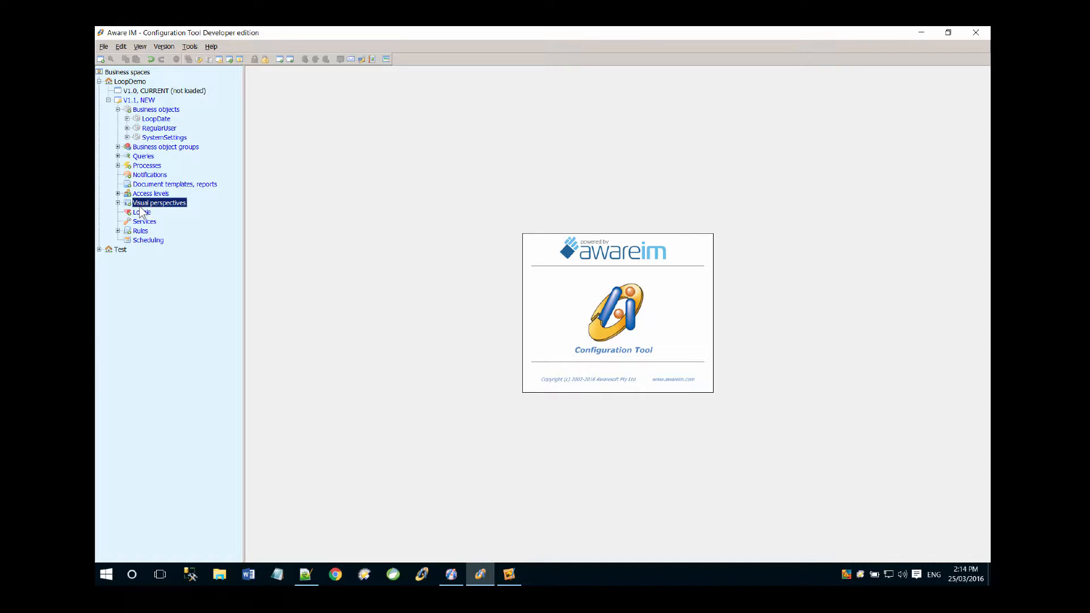
click(117, 203)
double_click(151, 213)
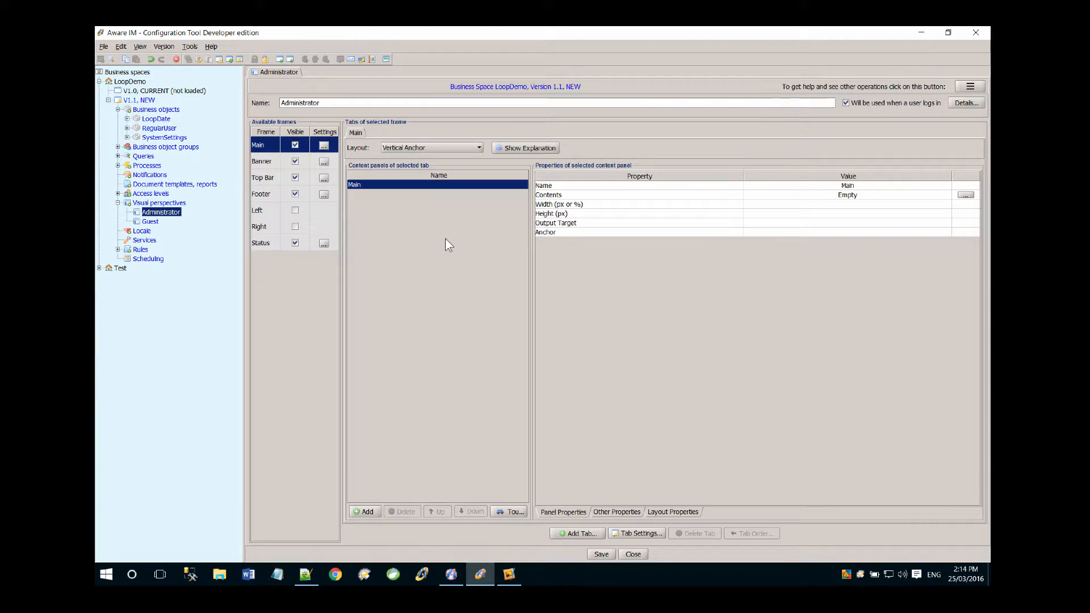
click(966, 194)
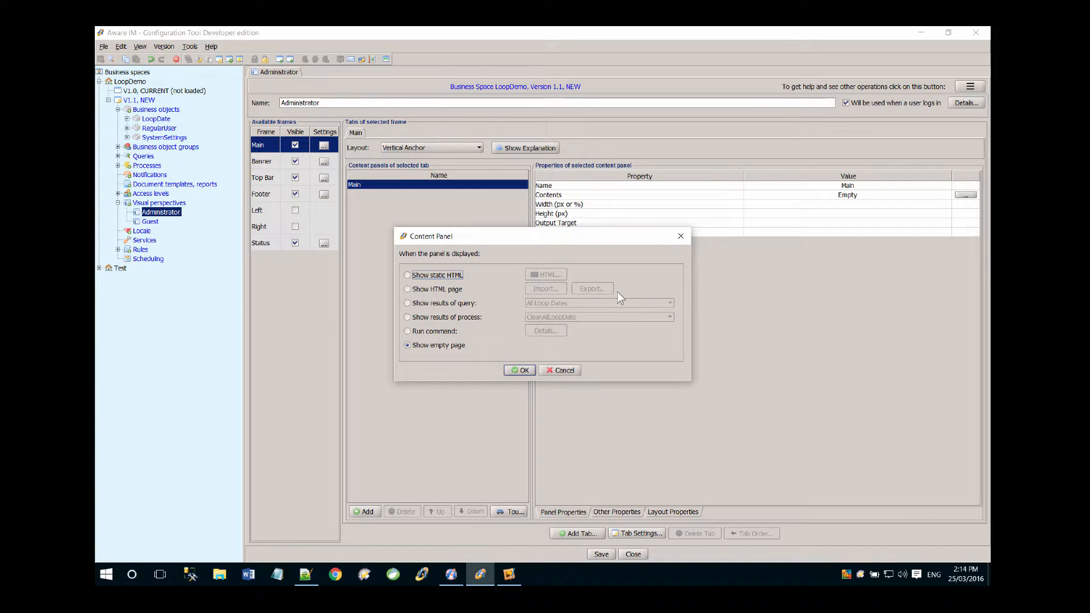
click(486, 301)
click(520, 370)
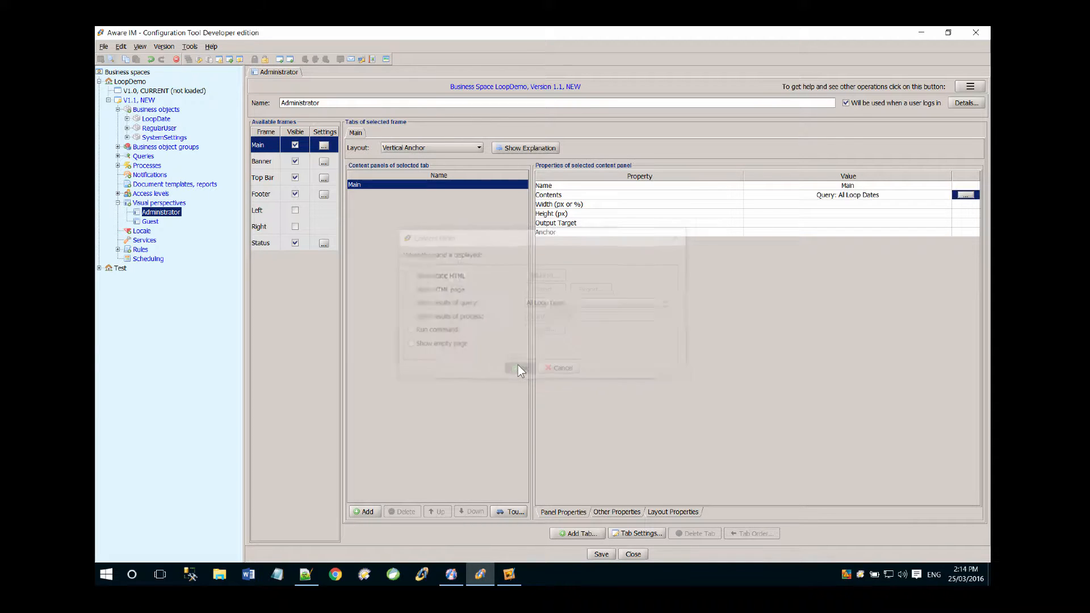
click(600, 554)
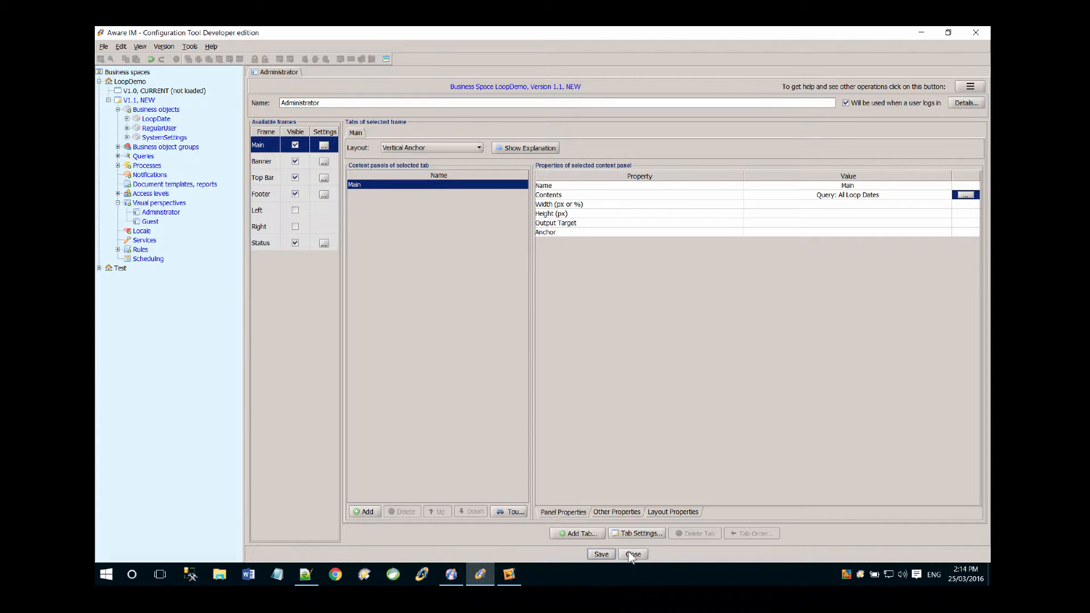
click(632, 555)
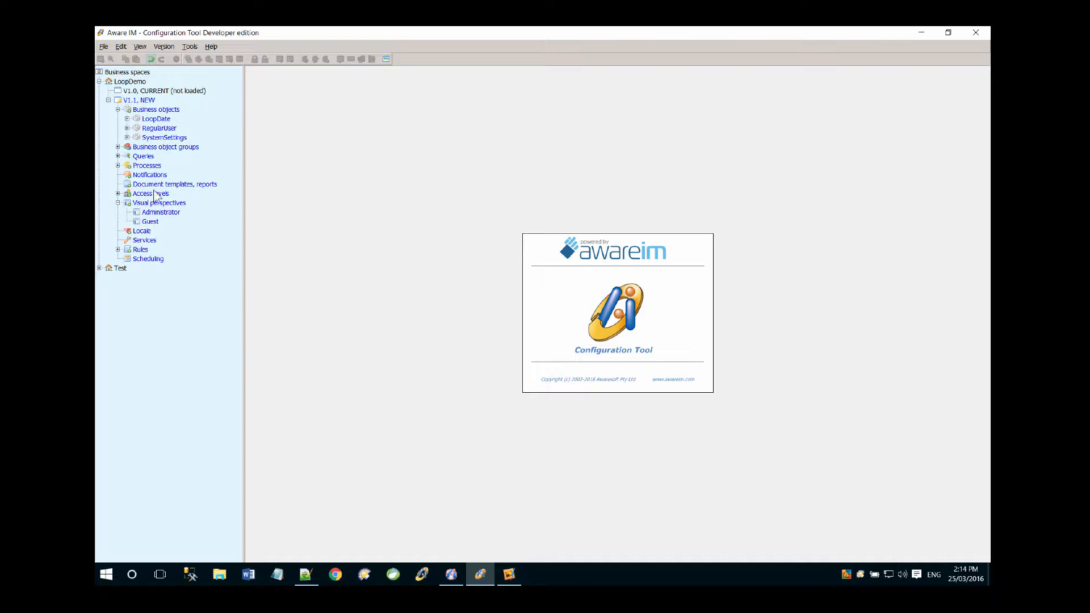
- Add an attribute named DateStart of type Date to the RegularUser business object
double_click(159, 127)
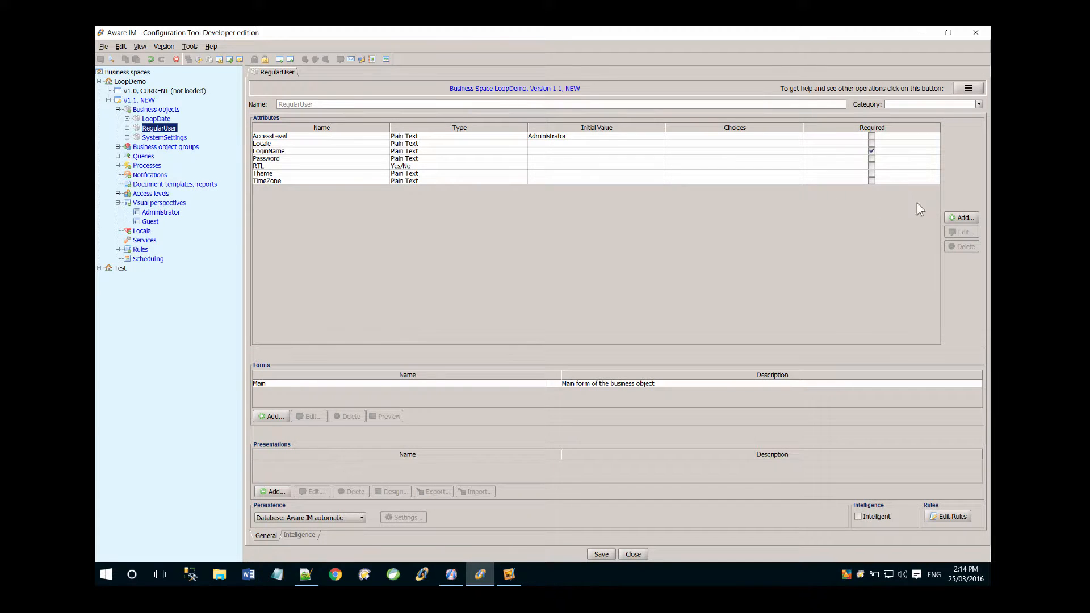
click(955, 217)
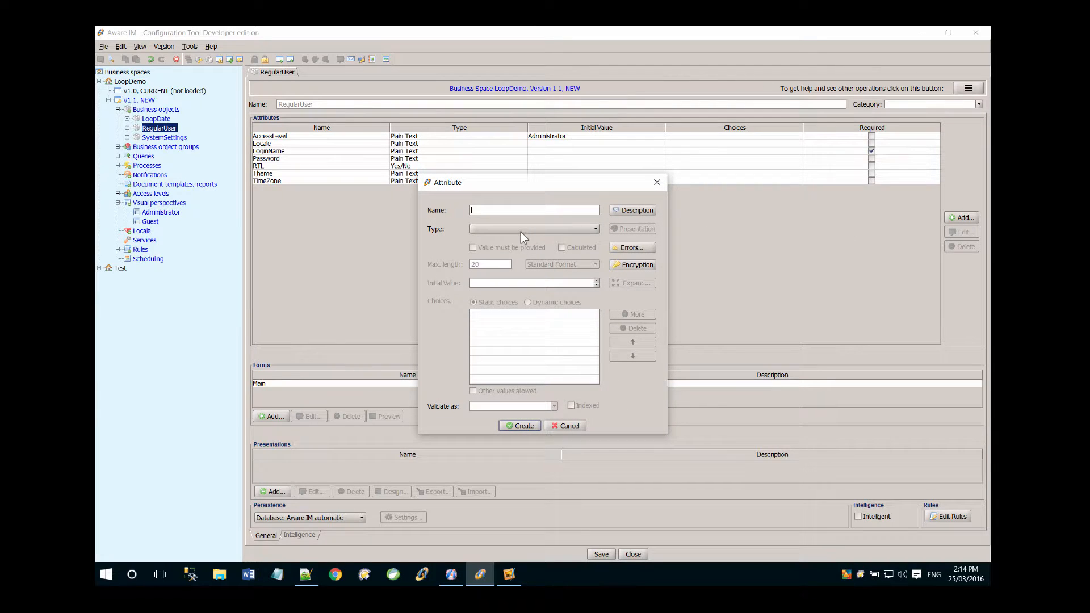
text(DateStart)
click(520, 229)
click(503, 246)
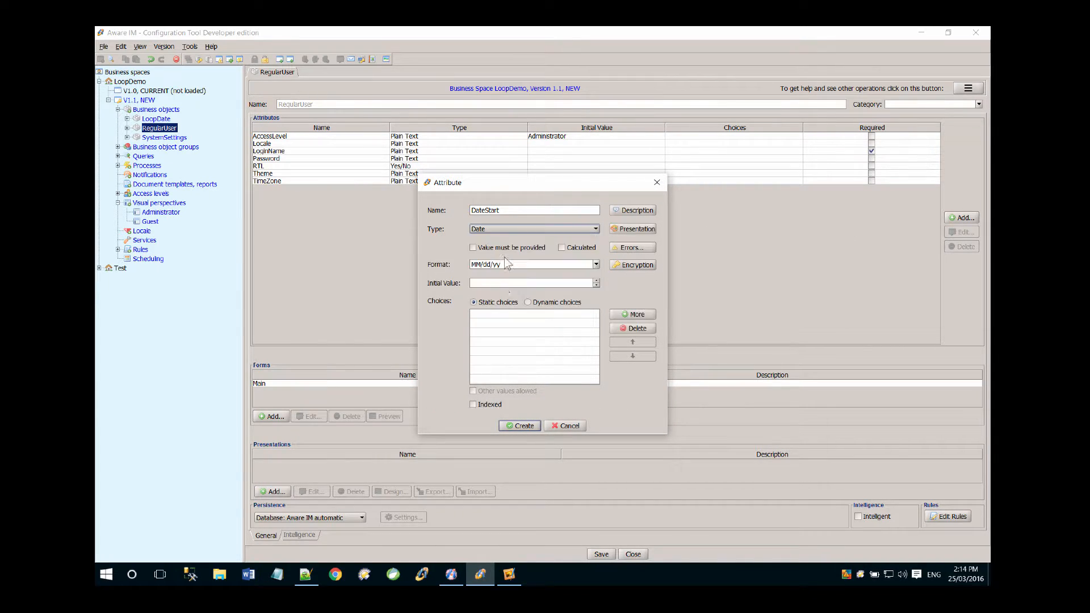
click(518, 426)
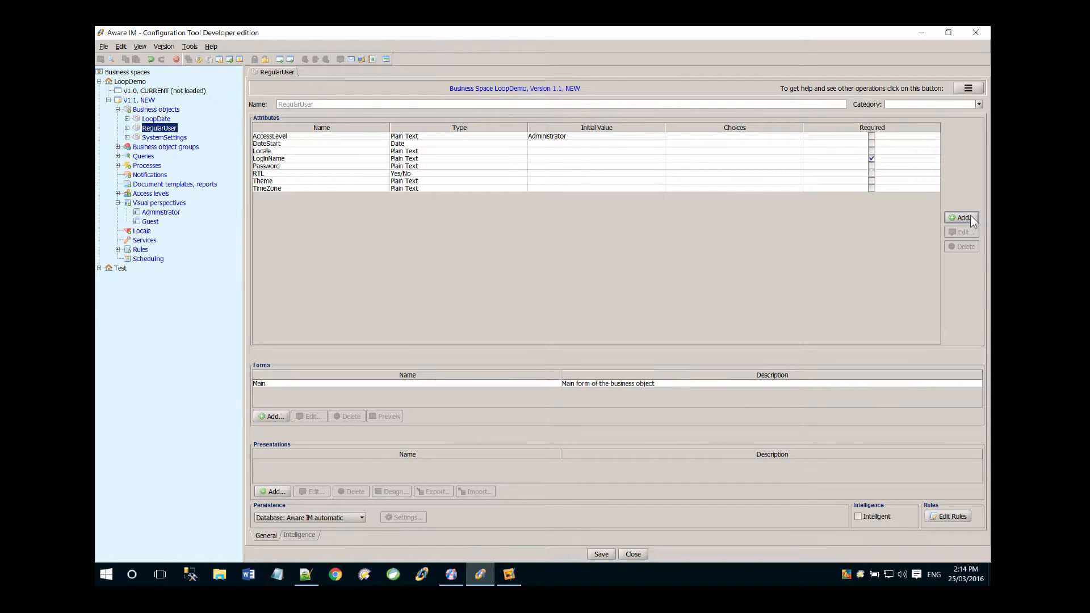
- Add an attribute named DateFinish of type Date to the RegularUser business object
click(965, 218)
text(Date)
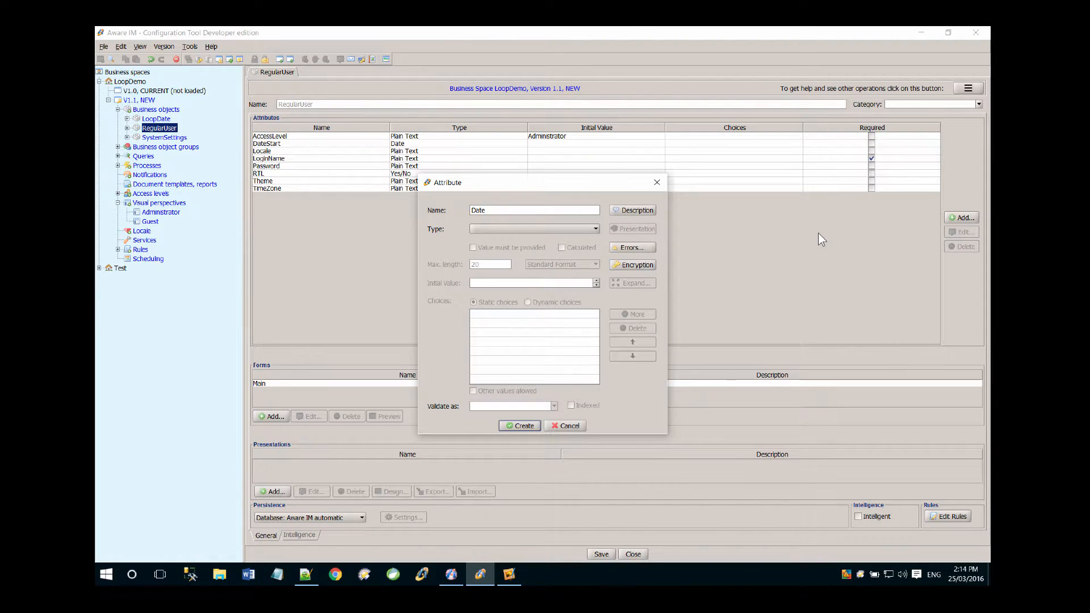
text(Finish)
key(Tab)
key(Tab)
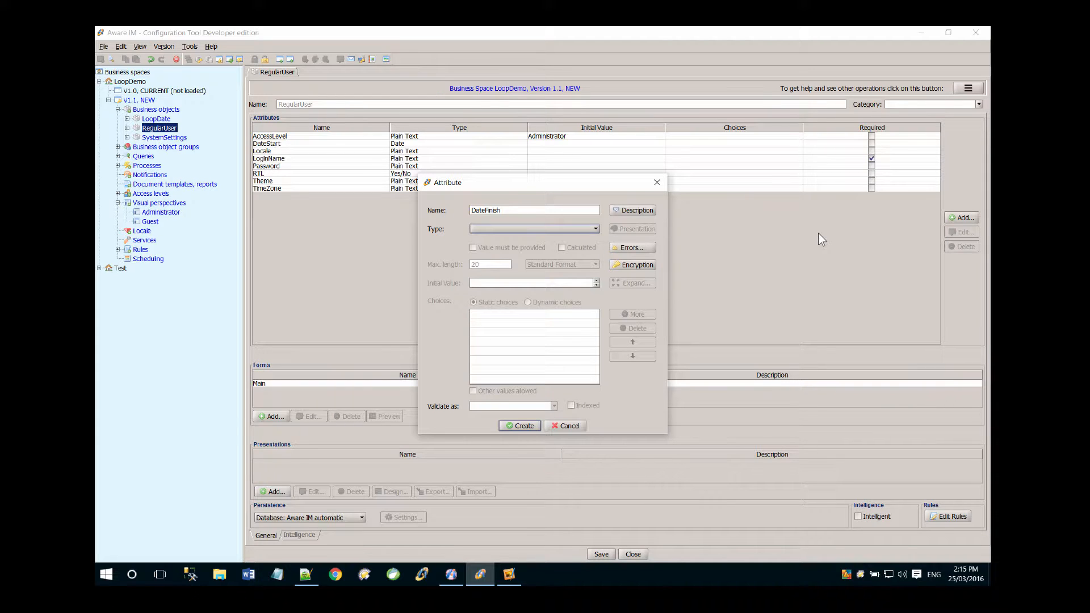
key(Return)
key(Return)
key(alt+Down)
key(Down)
key(Return)
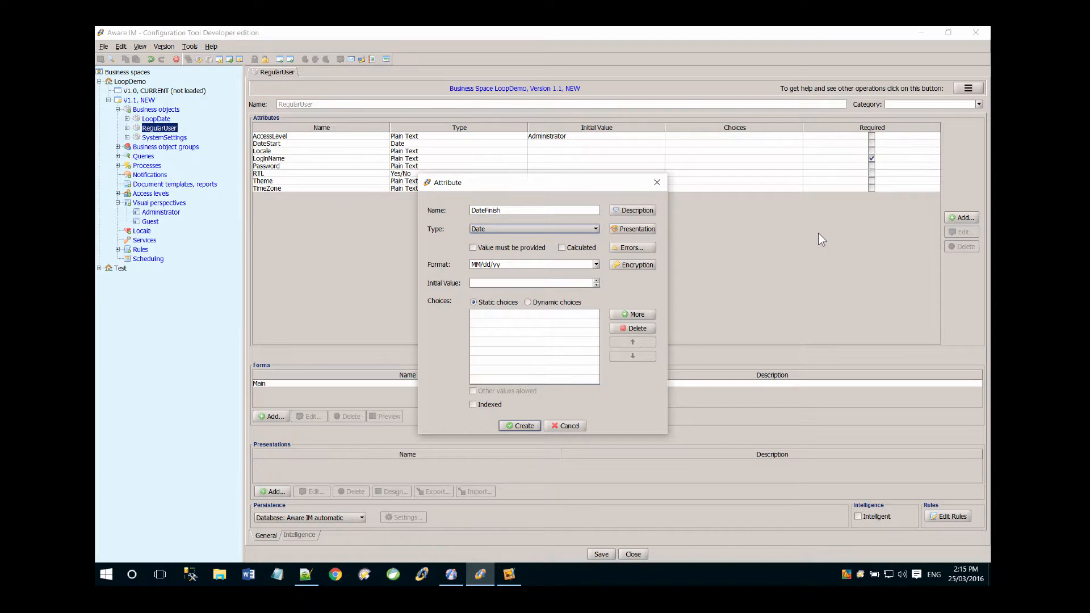
key(Return)
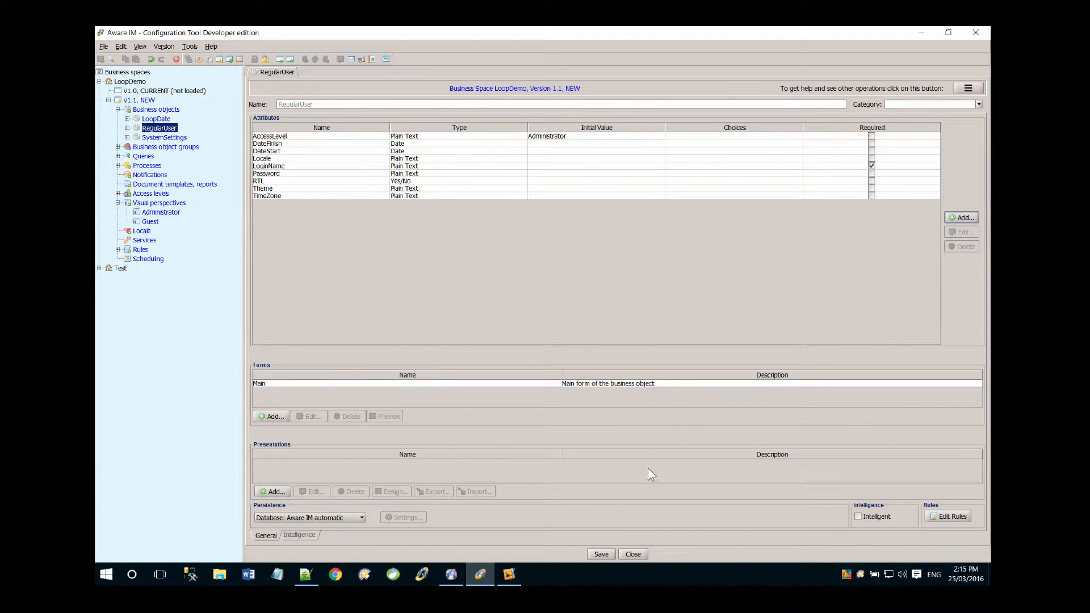
- Add a form named Enter Date Range to RegularUser and delete every attribute from its Main section except DateStart and DateFinish
click(272, 416)
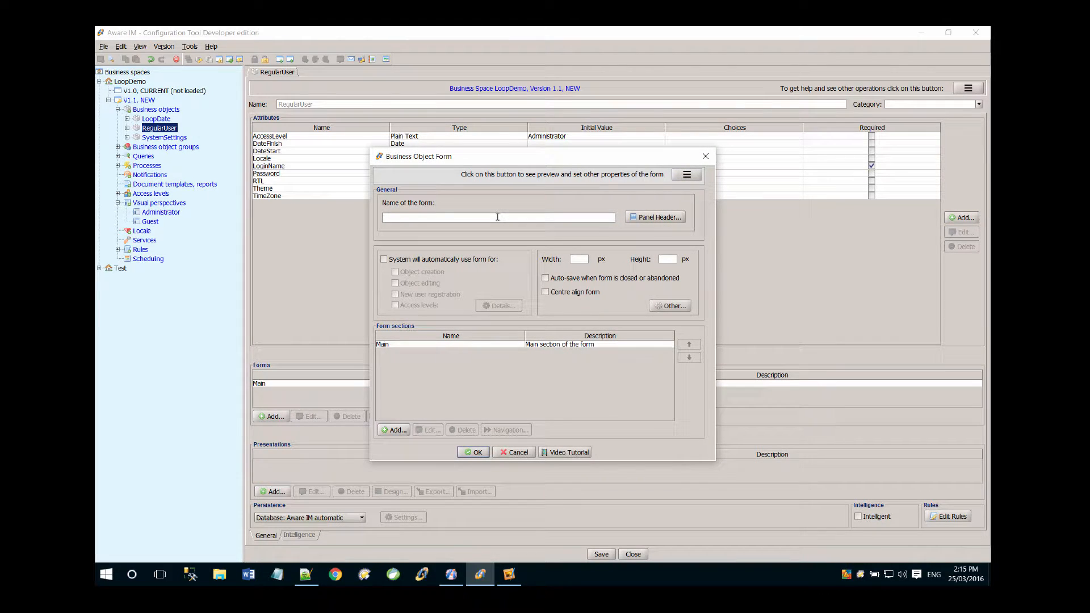
text(Enter Date Range)
double_click(410, 346)
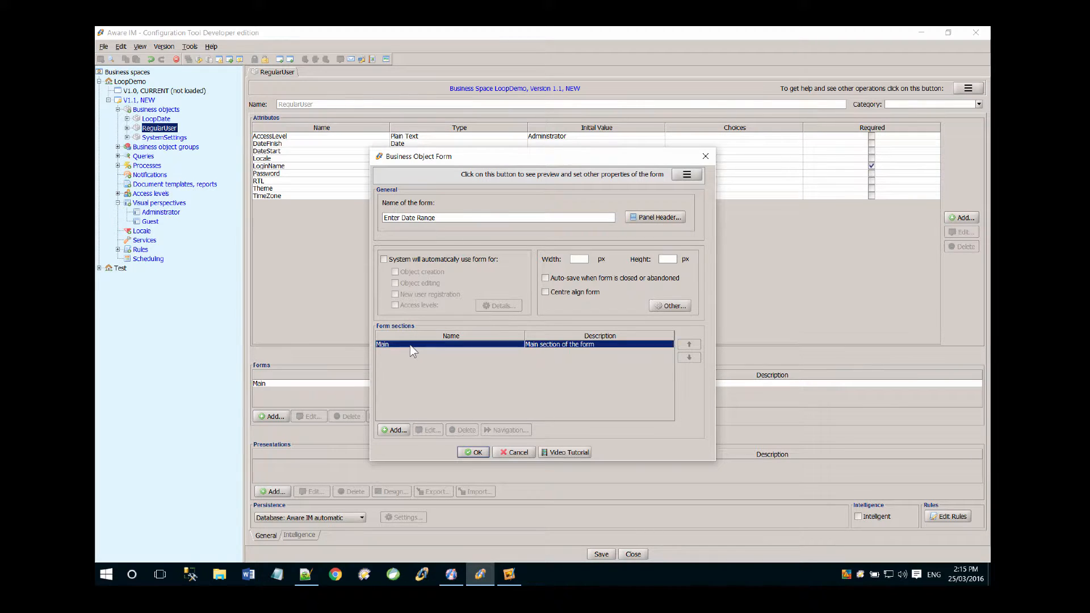
click(422, 268)
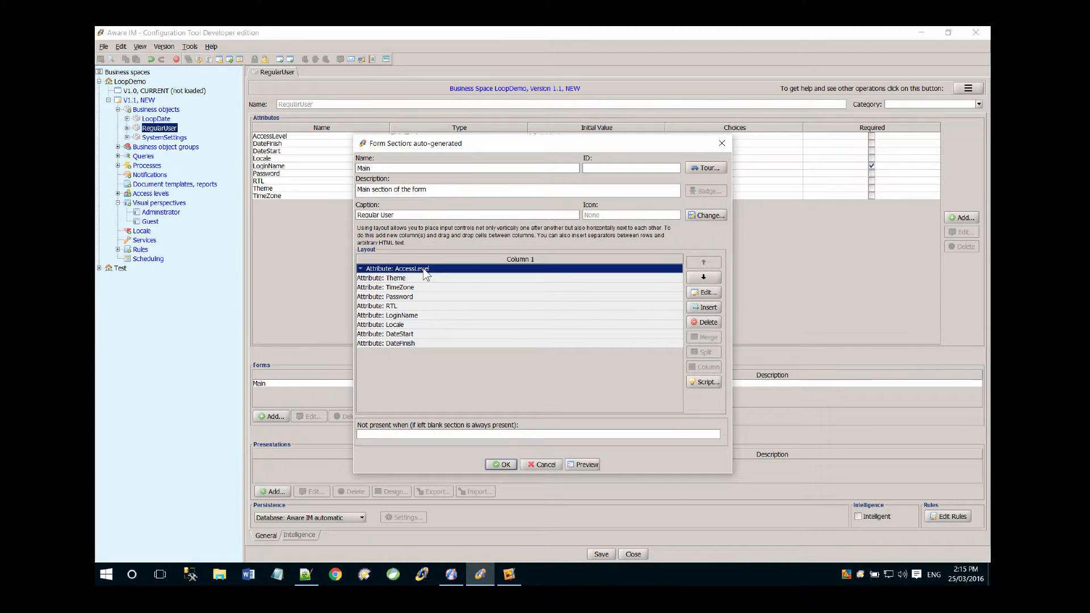
key(shift+Down)
key(shift+Down)
key(shift+Down)
key(shift+Down)
key(shift+Down)
key(shift+Down)
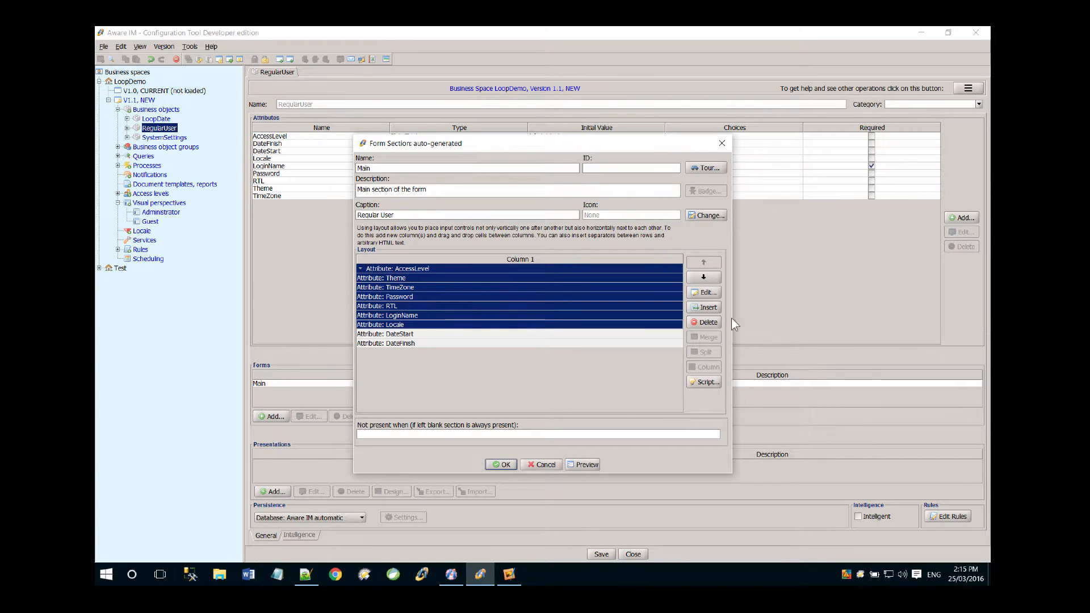
click(707, 323)
click(518, 322)
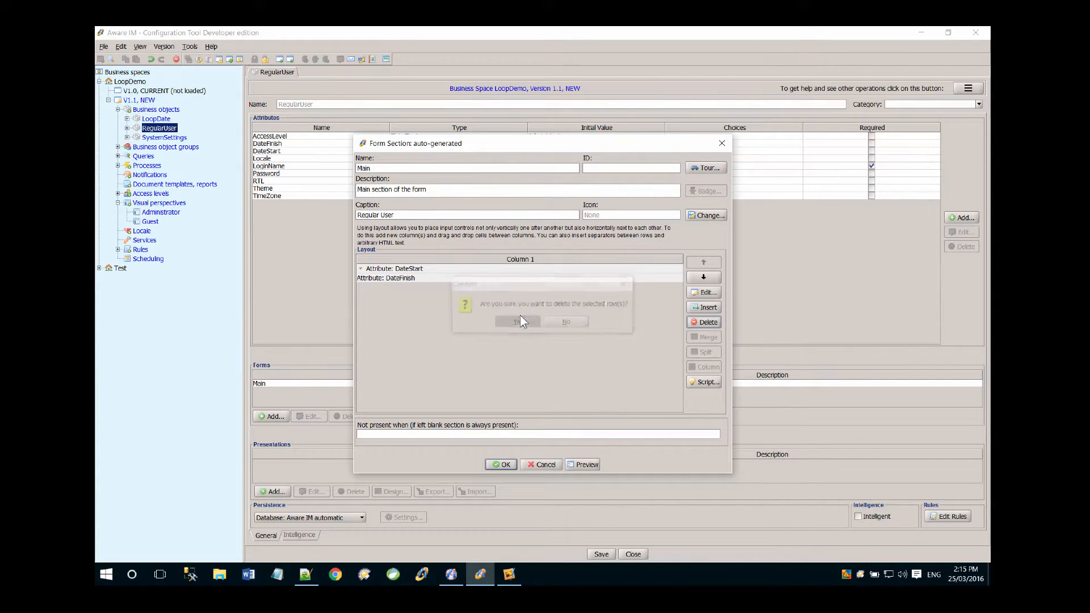
- Set the label column width of the form's Main section to an absolute value of 150 px and confirm the section
double_click(362, 270)
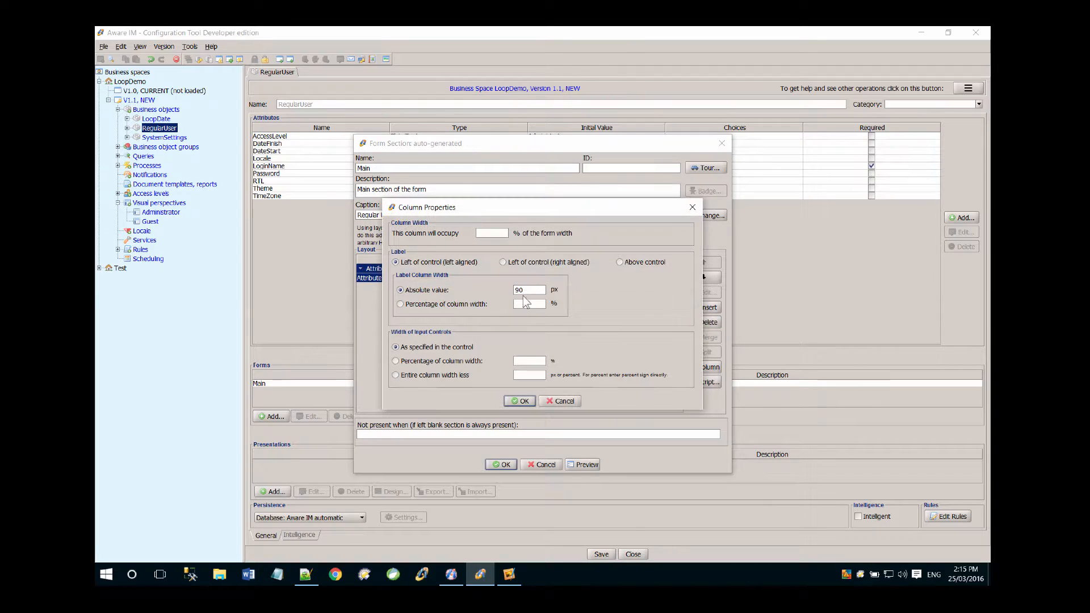
text(150)
click(522, 399)
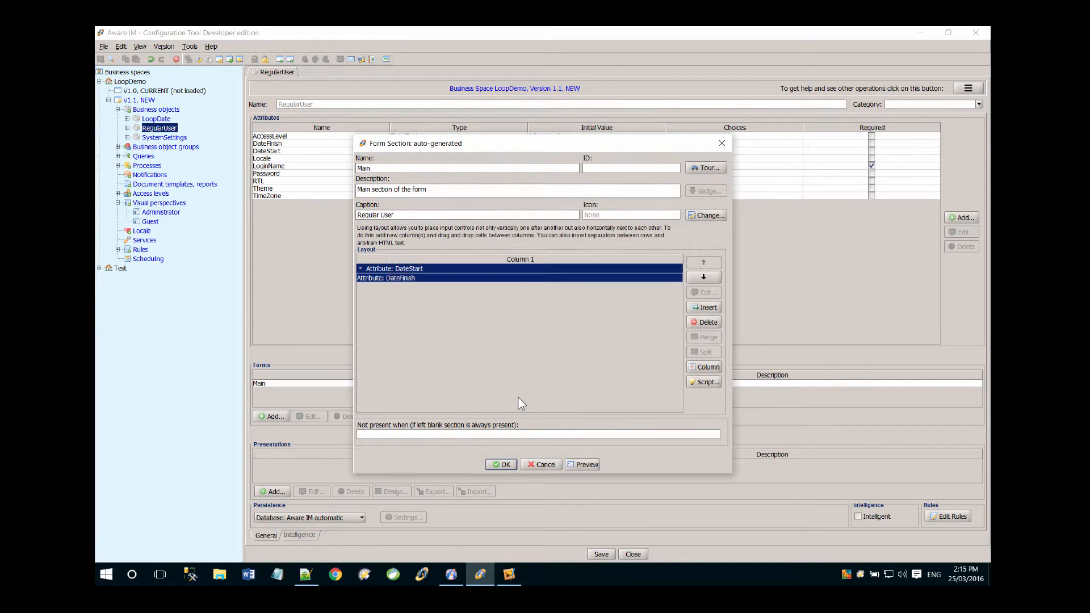
click(502, 464)
- Make the Enter Date Range form 600 px wide and centre-aligned, choose its button alignment, then save and close RegularUser
click(579, 259)
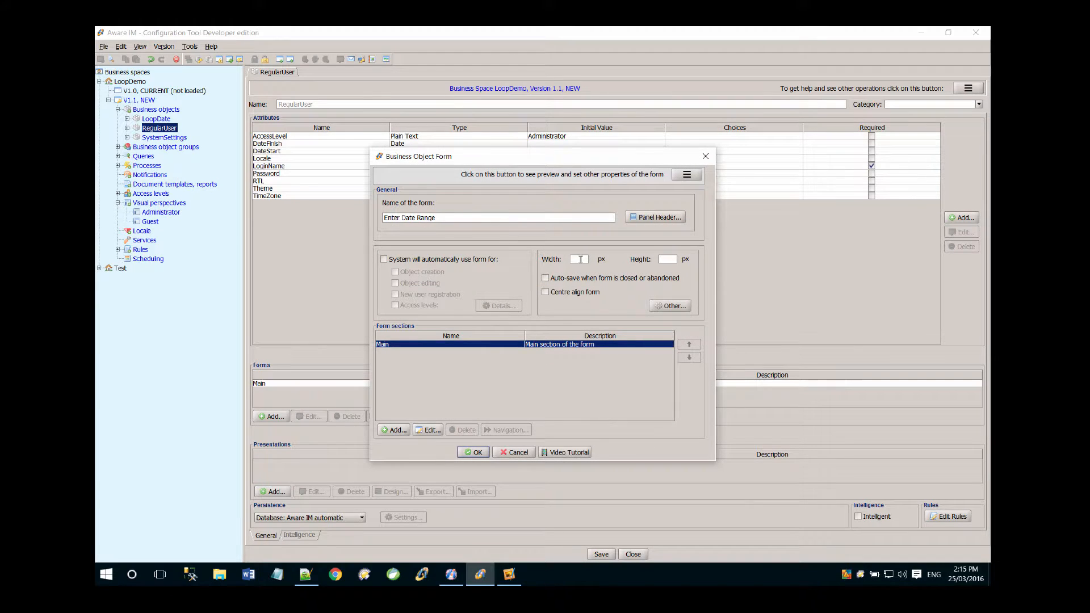
text(600)
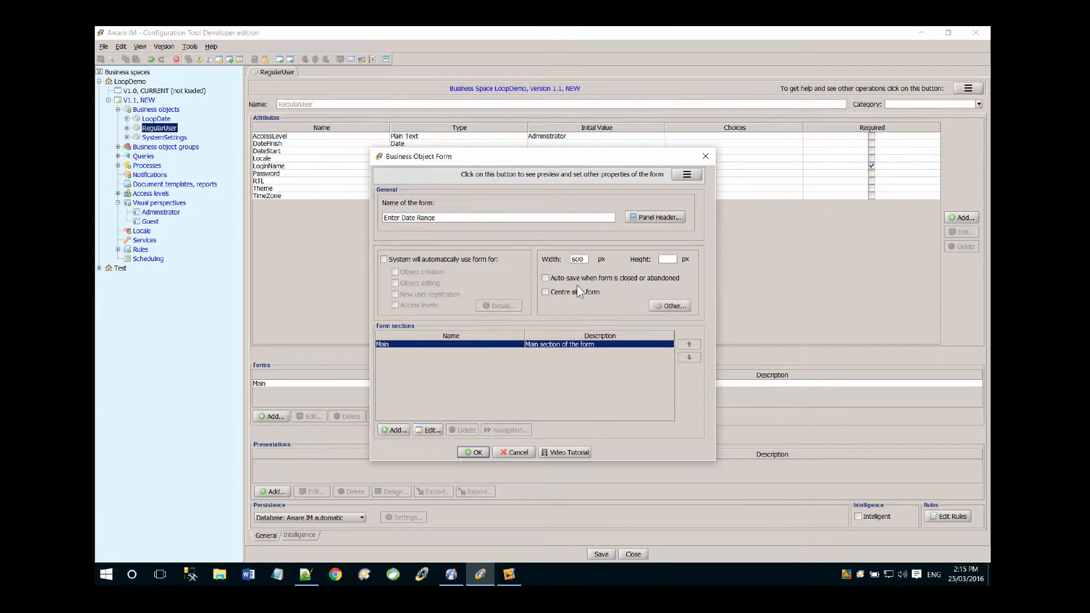
click(669, 304)
click(556, 312)
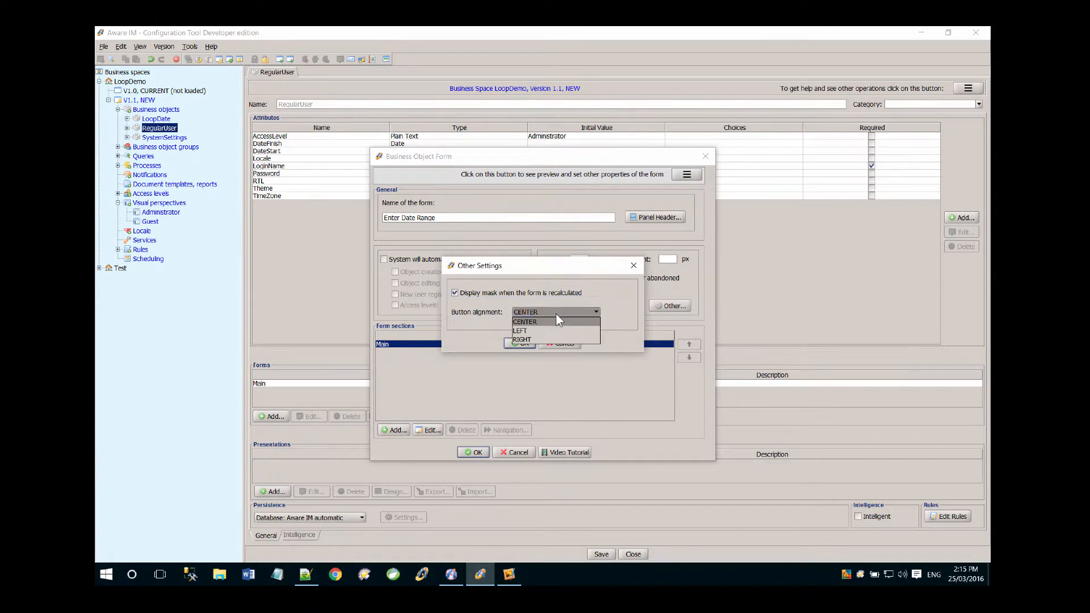
click(585, 335)
click(519, 342)
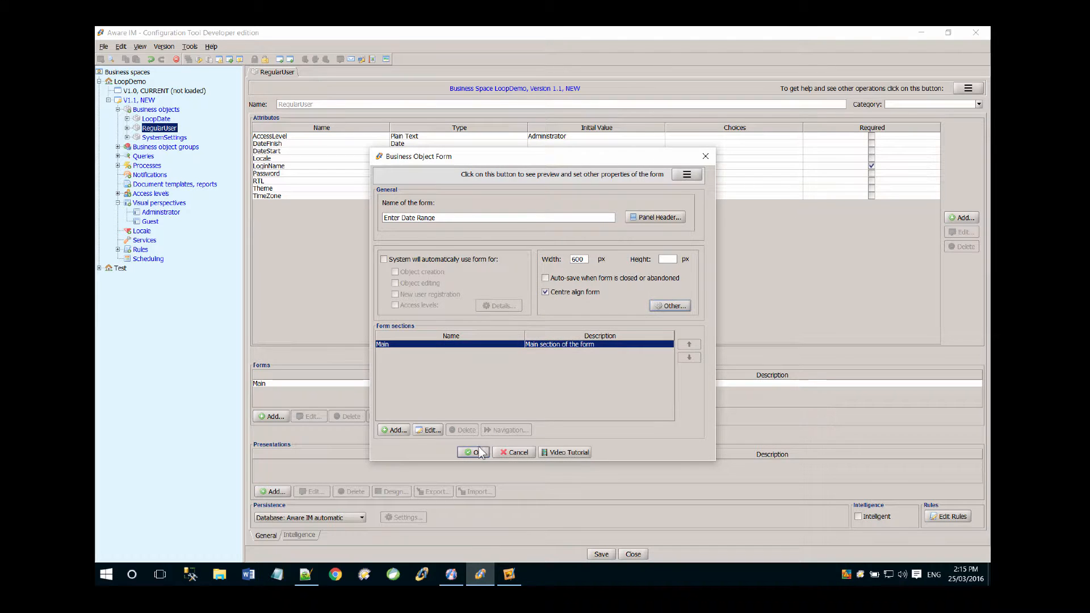
key(Return)
click(599, 552)
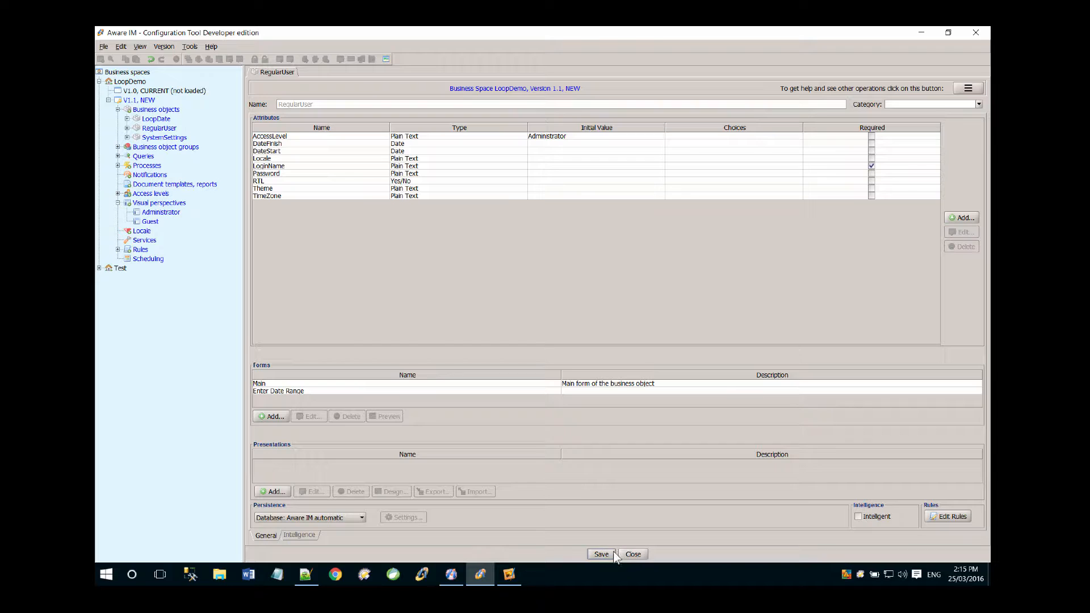
click(625, 554)
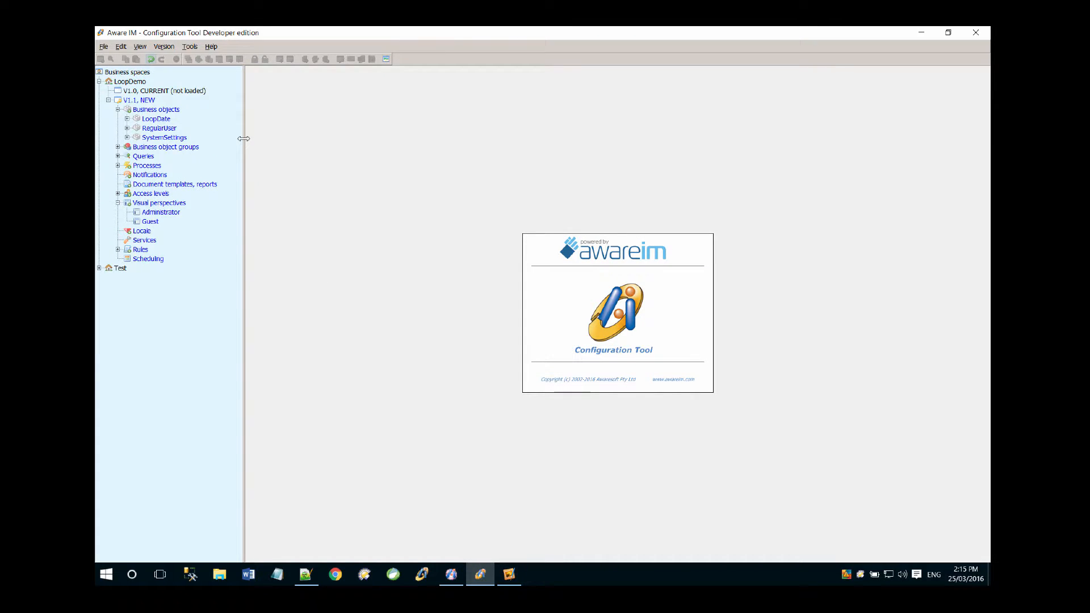
- Widen the business space tree and start a new process named CreateEveryDate
drag(242, 139, 261, 139)
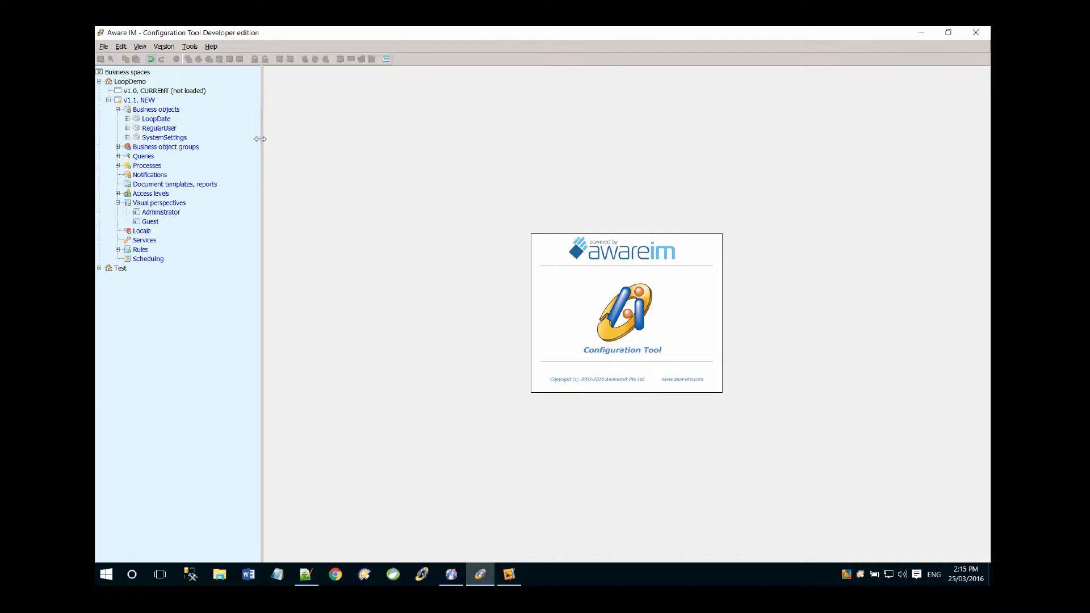
double_click(132, 165)
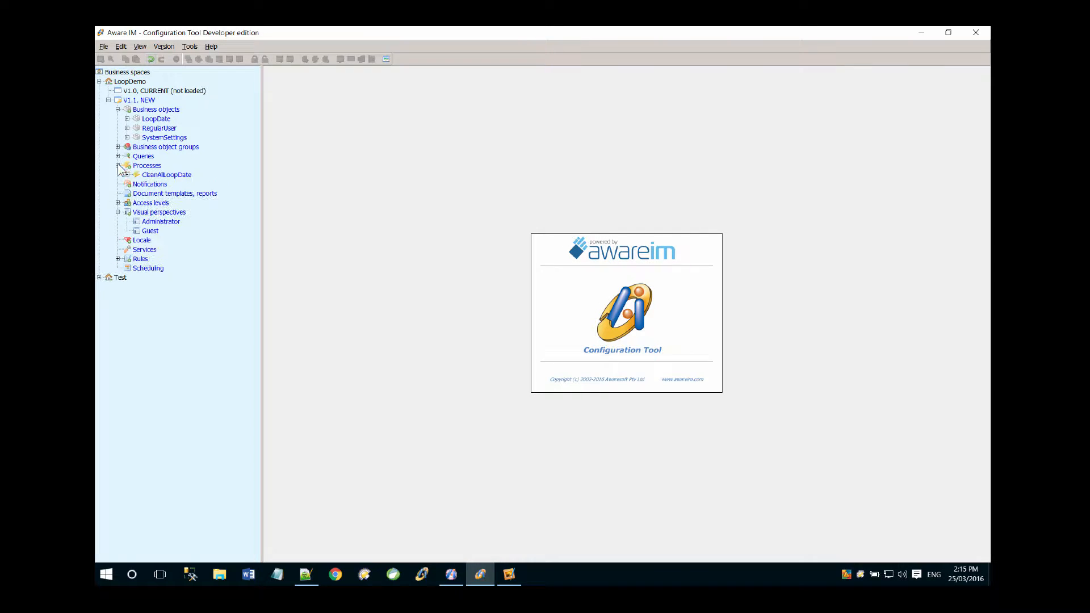
right_click(151, 171)
click(204, 187)
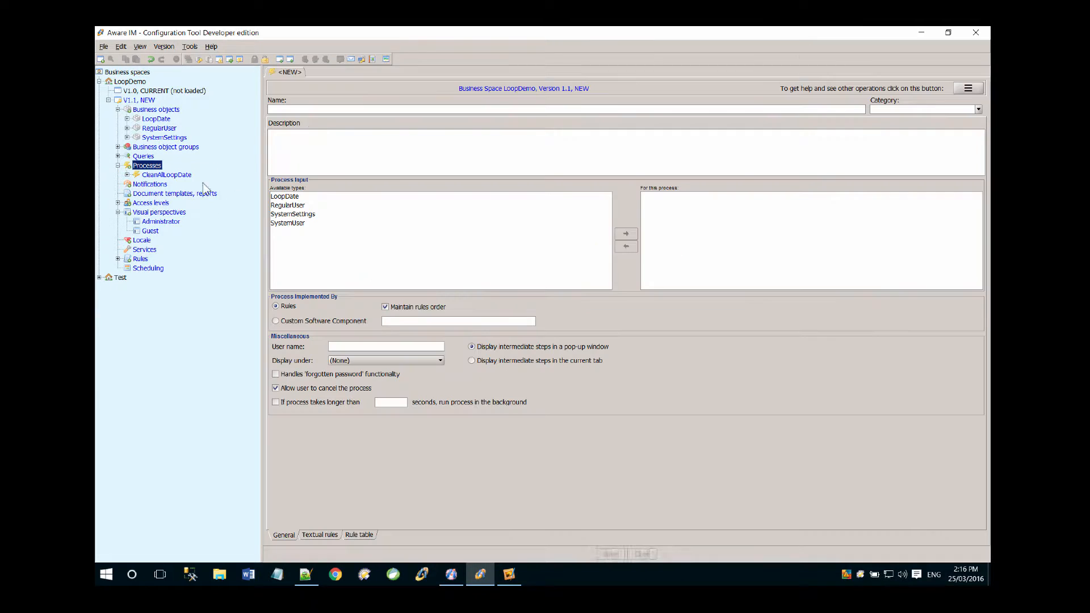
click(311, 108)
text(Crea)
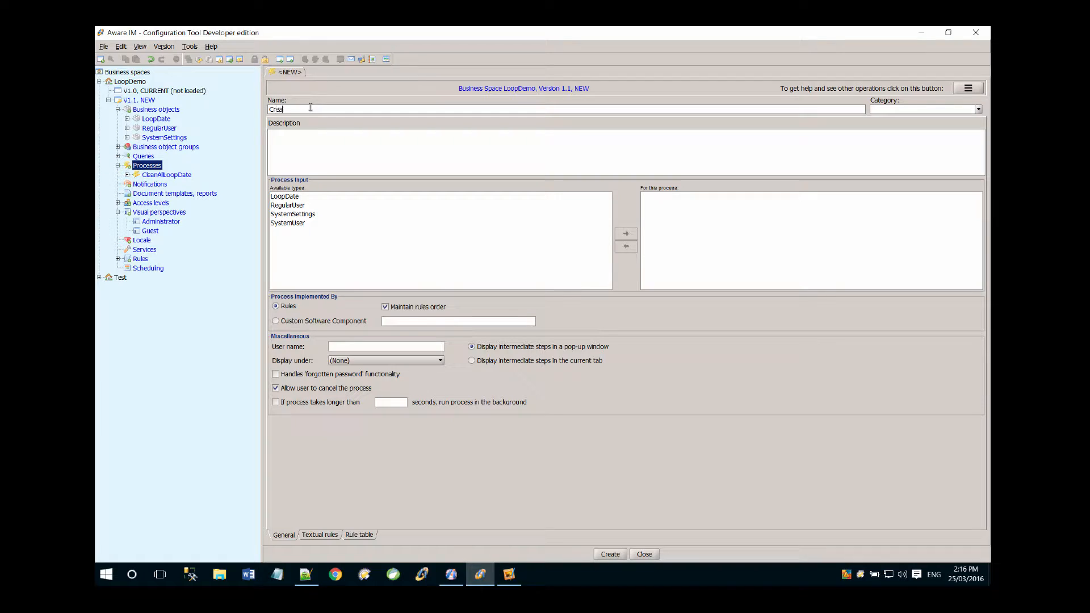
text(teEveryDate)
- Add a textual rule named Enter Date Range to the CreateEveryDate process and begin its first action with VIEW
click(320, 535)
click(954, 288)
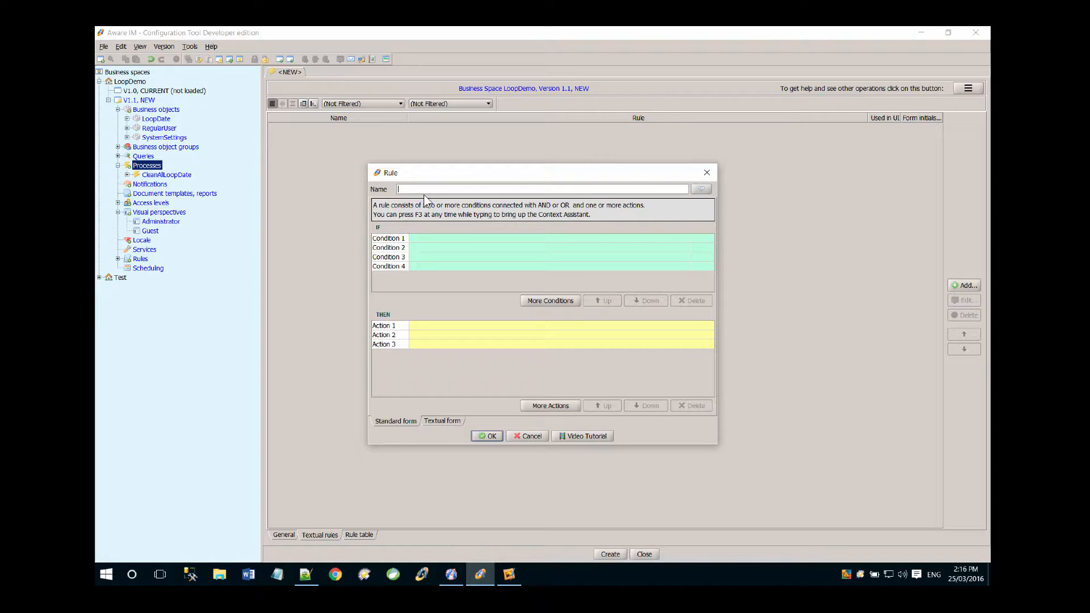
text(Enter Date Range)
click(440, 325)
text(V)
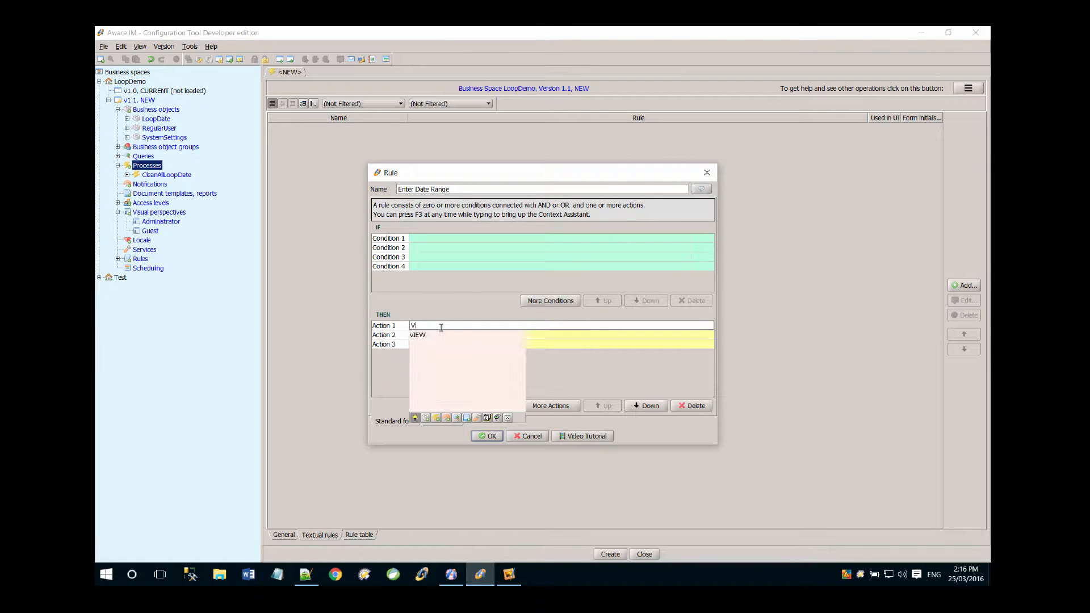
key(Down)
key(Return)
key(Down)
key(Return)
key(Down)
key(Down)
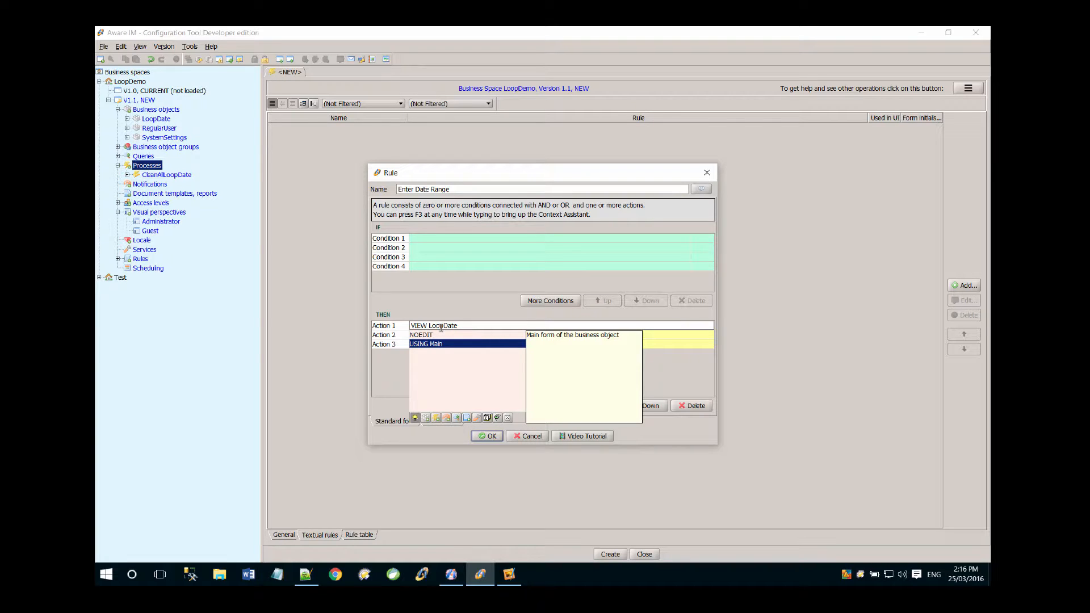
double_click(431, 325)
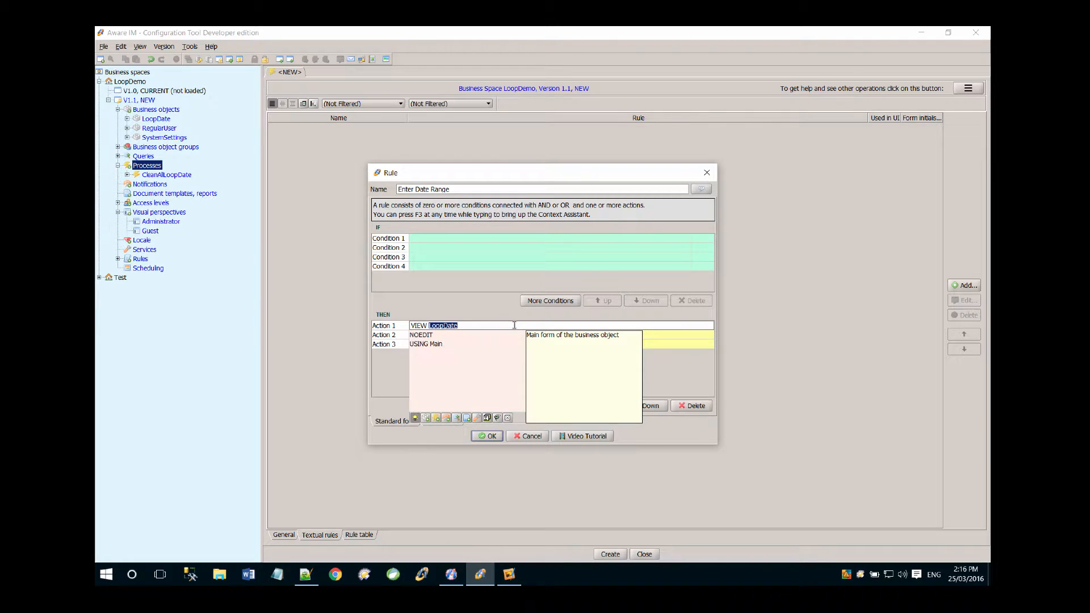
key(BackSpace)
- Complete the rule's first action as VIEW RegularUser USING 'Enter Date Range' and confirm the rule
key(Down)
key(Down)
key(Return)
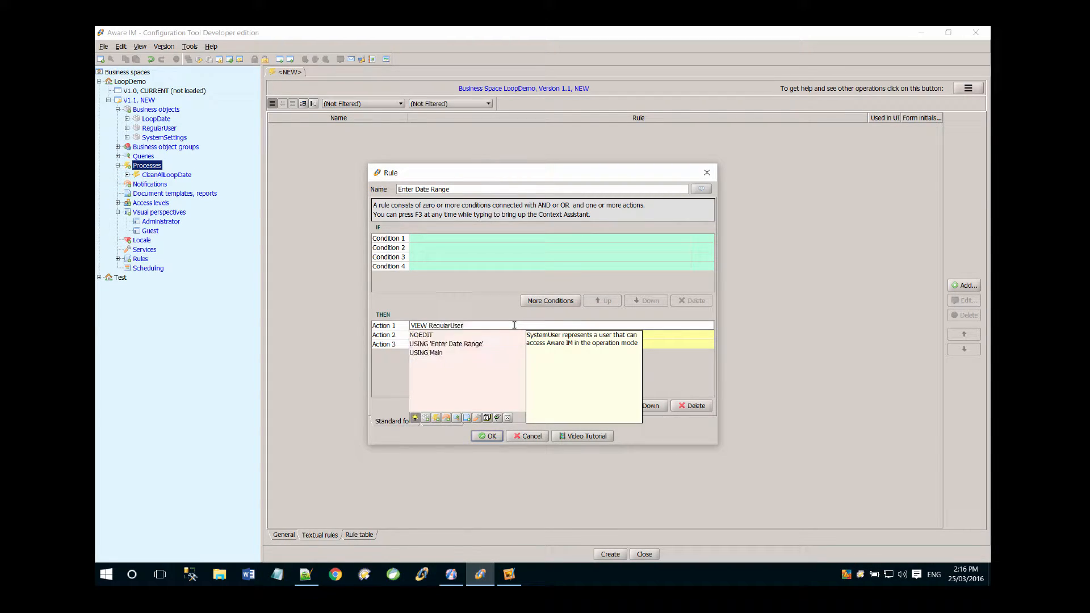
key(Down)
key(Down)
key(Return)
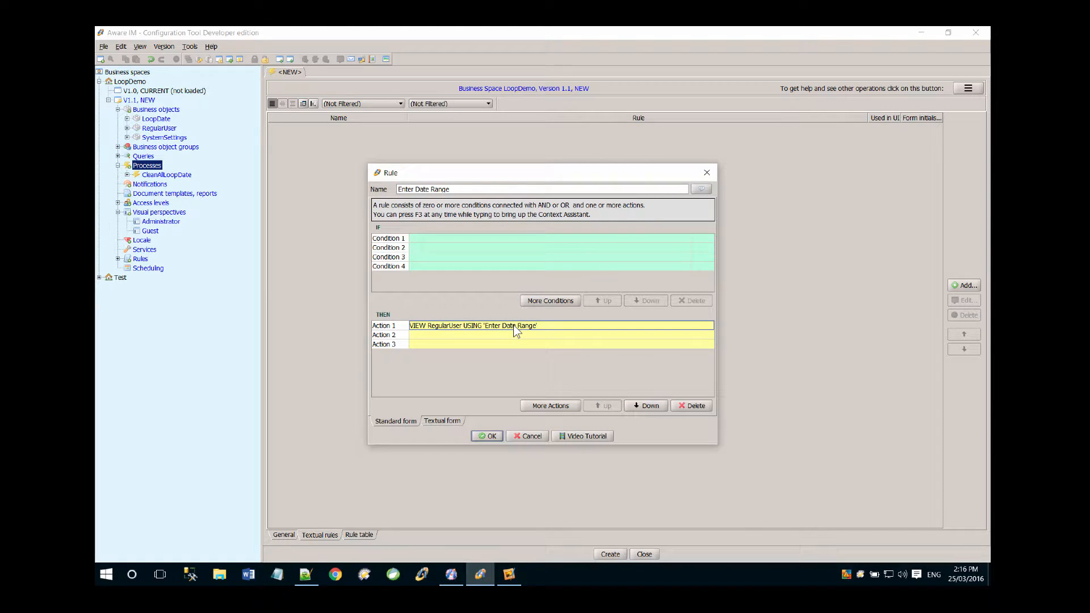
click(486, 436)
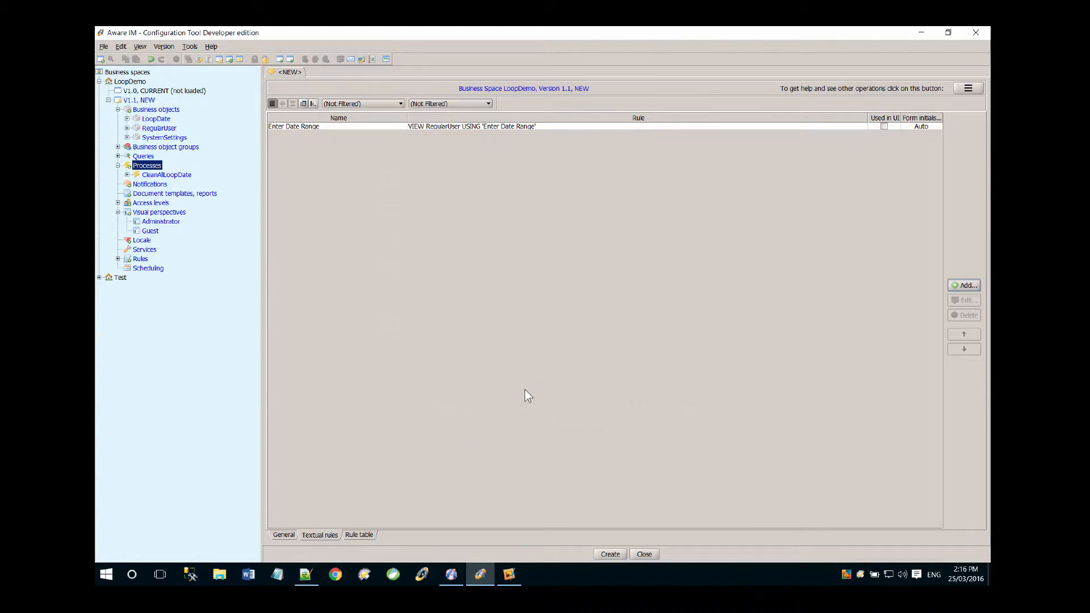
- Add a second rule named CREATE Instance for Every Date and enlarge the rule dialog to make room for a long action
click(955, 286)
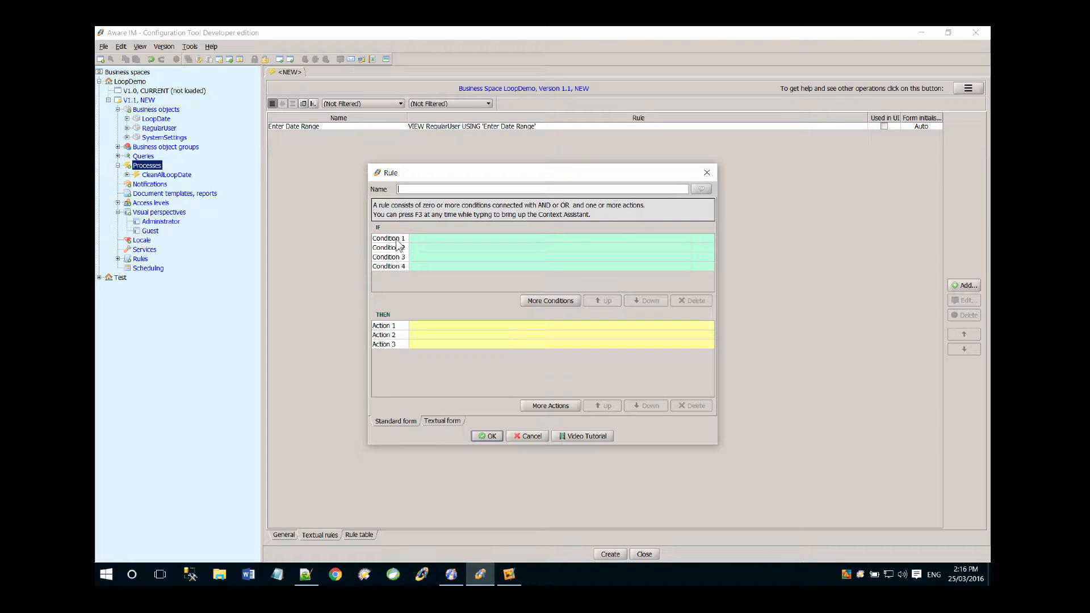
text(CREATE Instance for Every Date)
drag(368, 217, 141, 225)
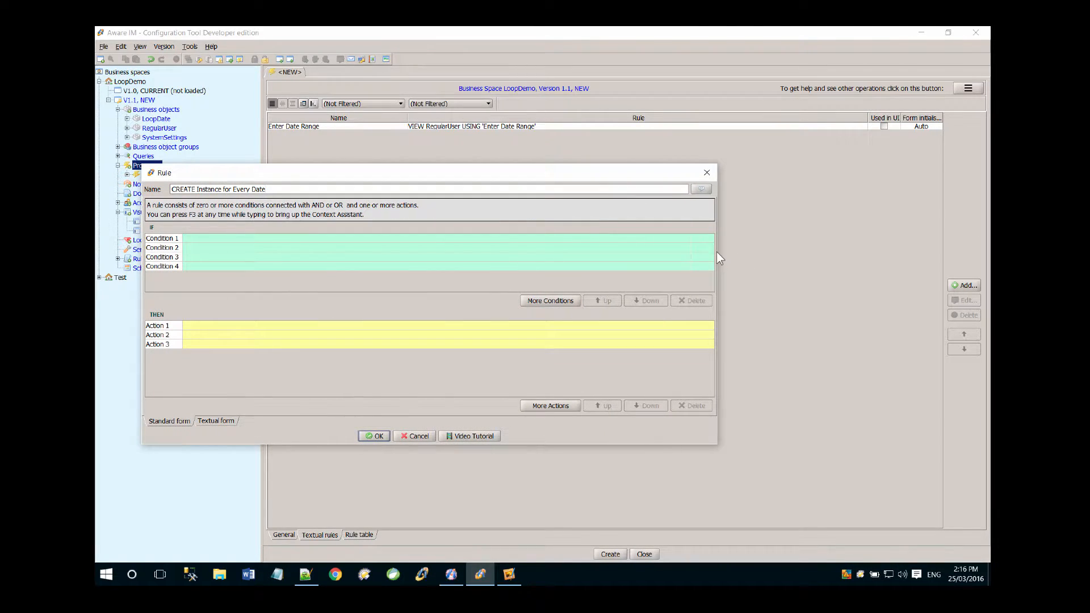
drag(717, 251, 920, 253)
click(244, 324)
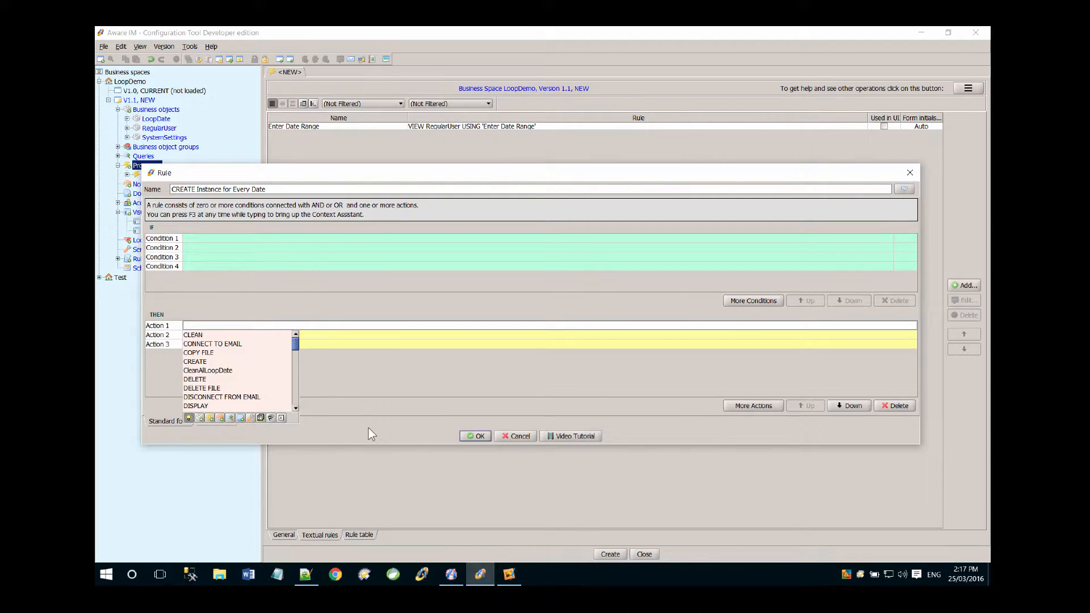
- Switch to UserGuide.pdf in Adobe Reader to review the CREATE FOR EACH syntax examples, and return to the rule in Aware IM
click(509, 574)
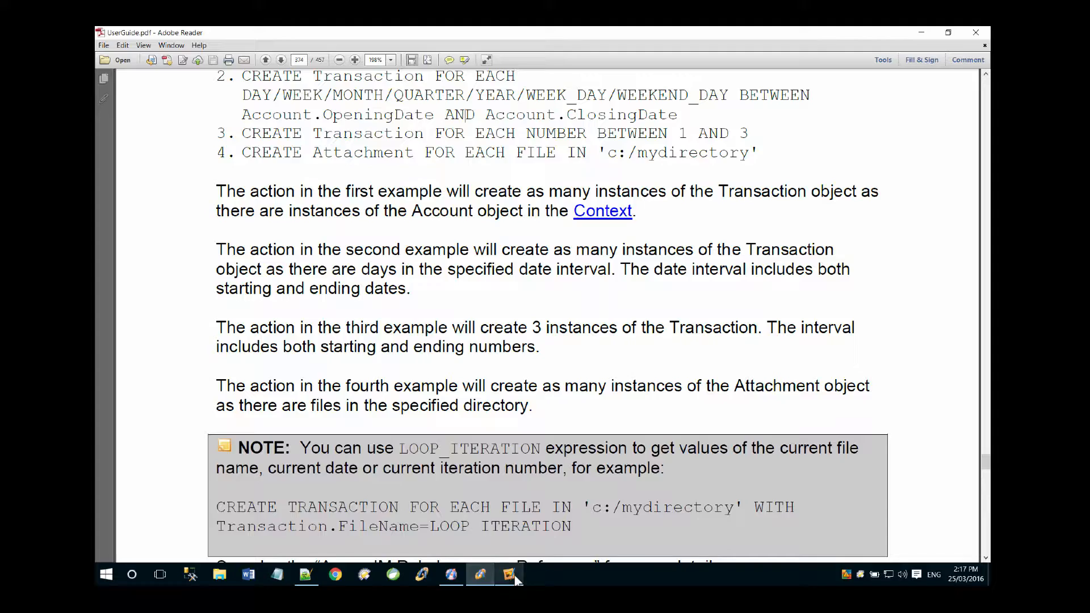
scroll(516, 507, up, 3)
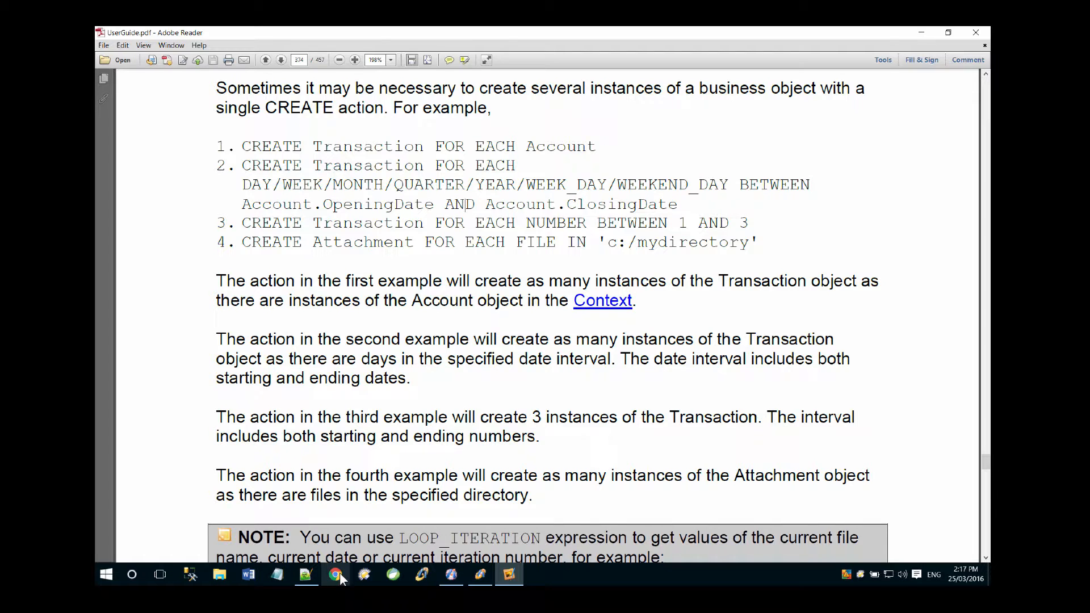
click(476, 578)
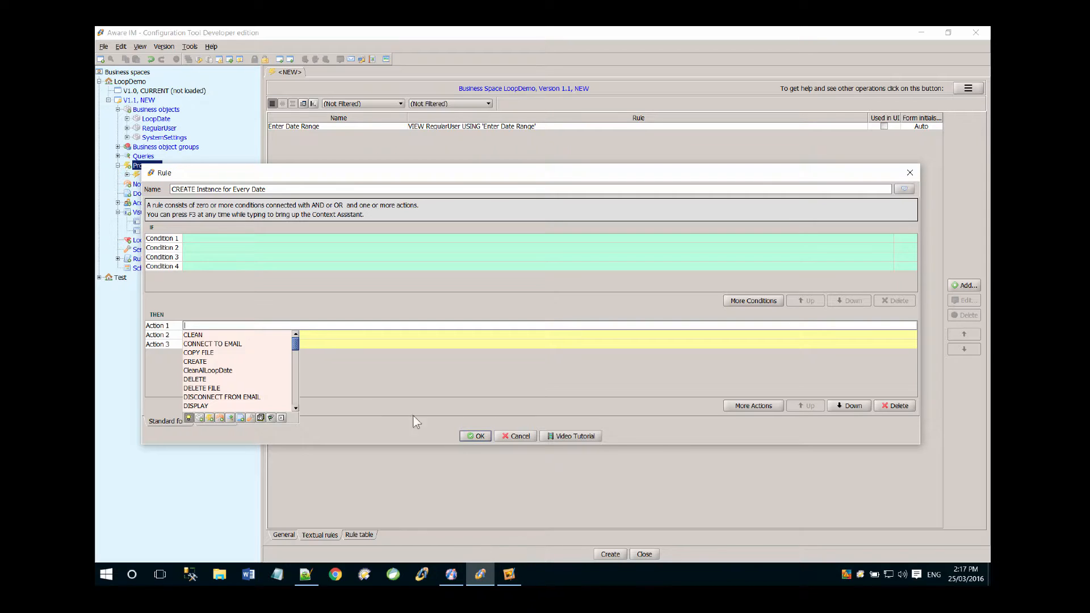
- Begin the rule's first action with CREATE LoopDate FOR EACH DAY BETWEEN
text(C)
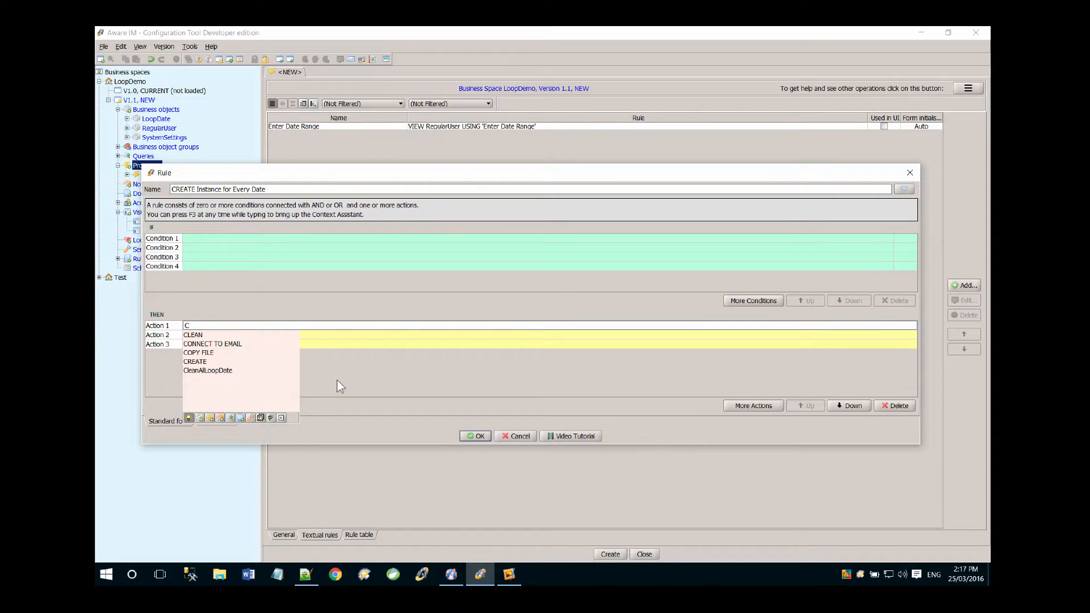
key(Down)
key(Down)
key(Down)
key(Down)
key(Return)
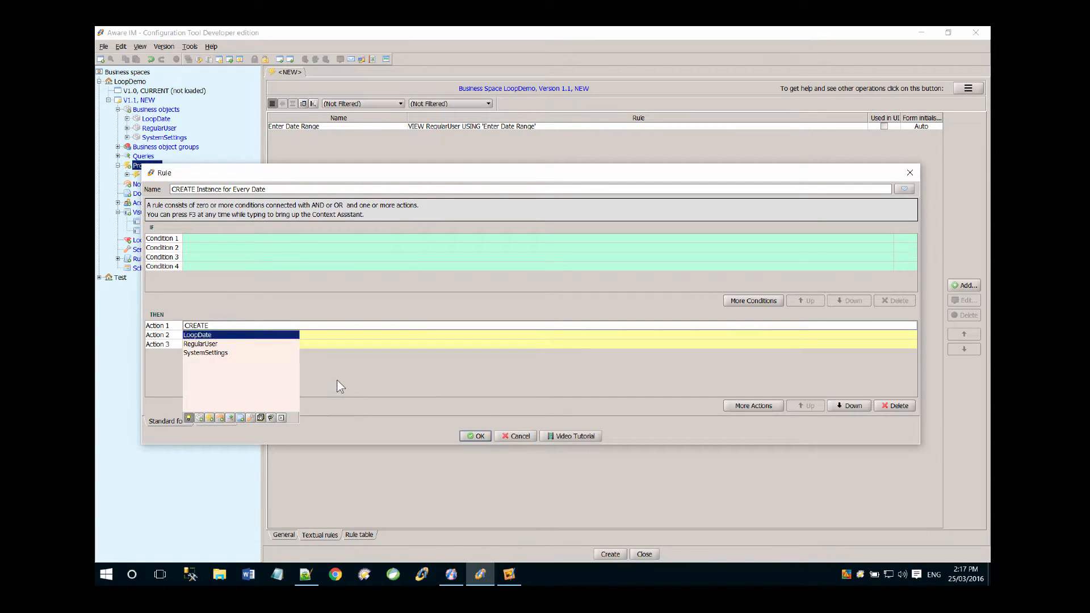
key(Return)
key(Return)
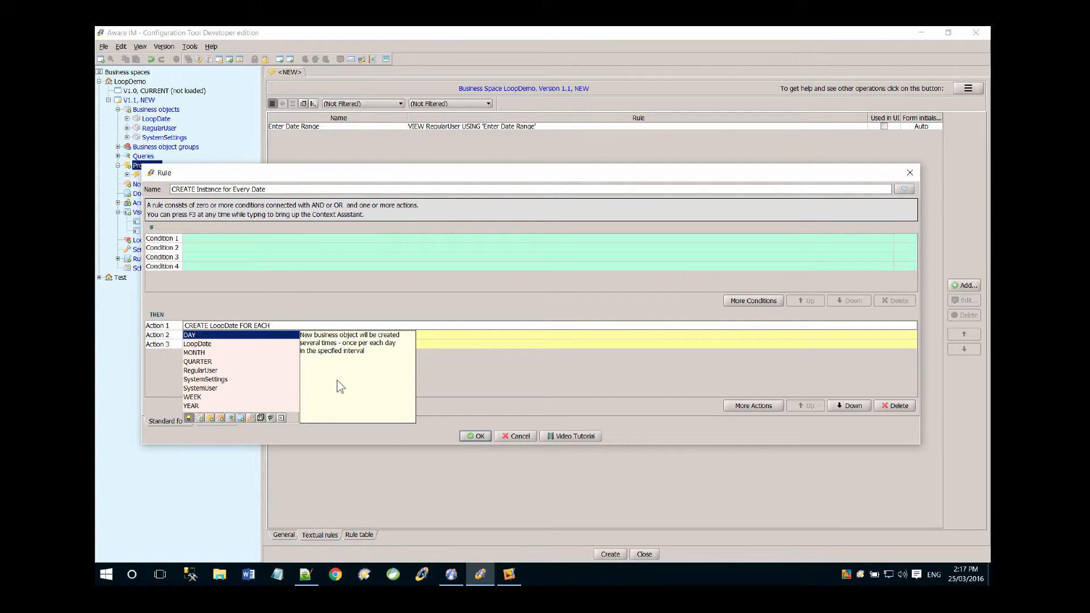
key(Return)
key(Down)
key(Return)
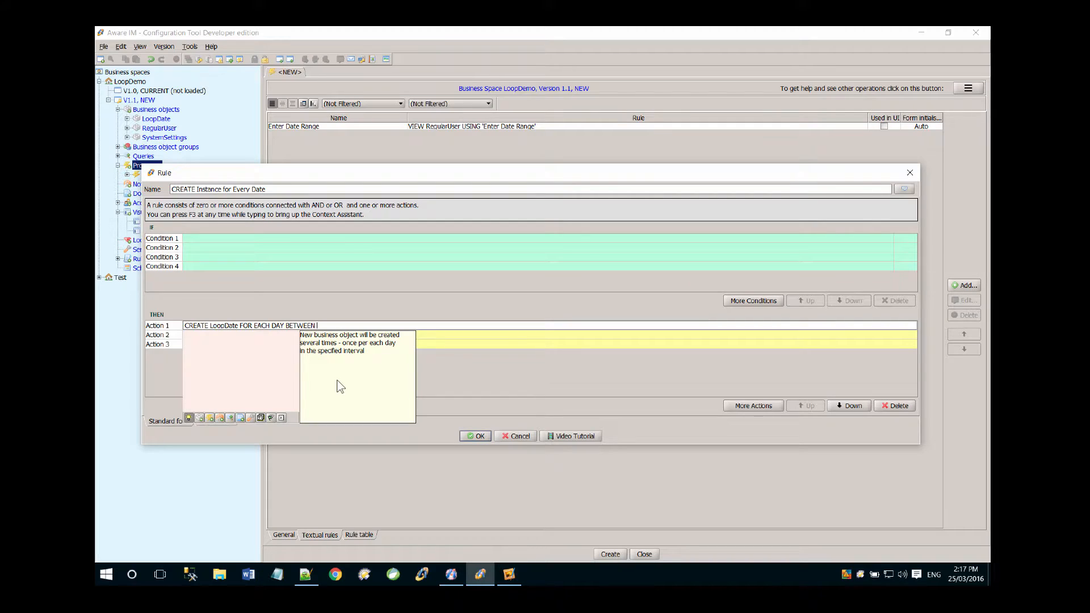
- Append LoggedInRegularUser.DateStart to the action as the start of the day interval
key(Down)
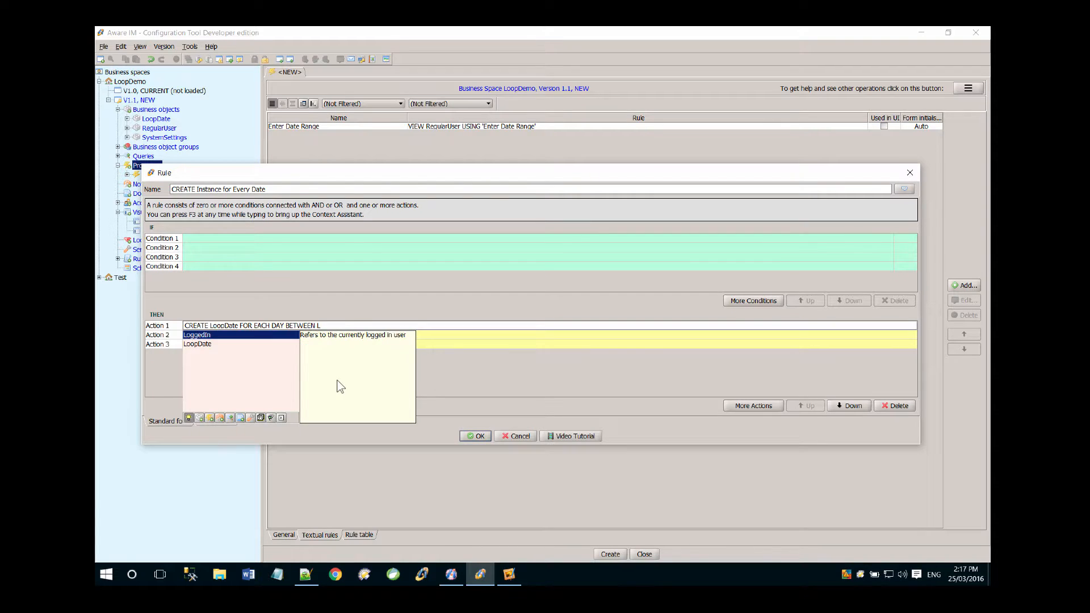
key(Return)
key(Down)
key(Down)
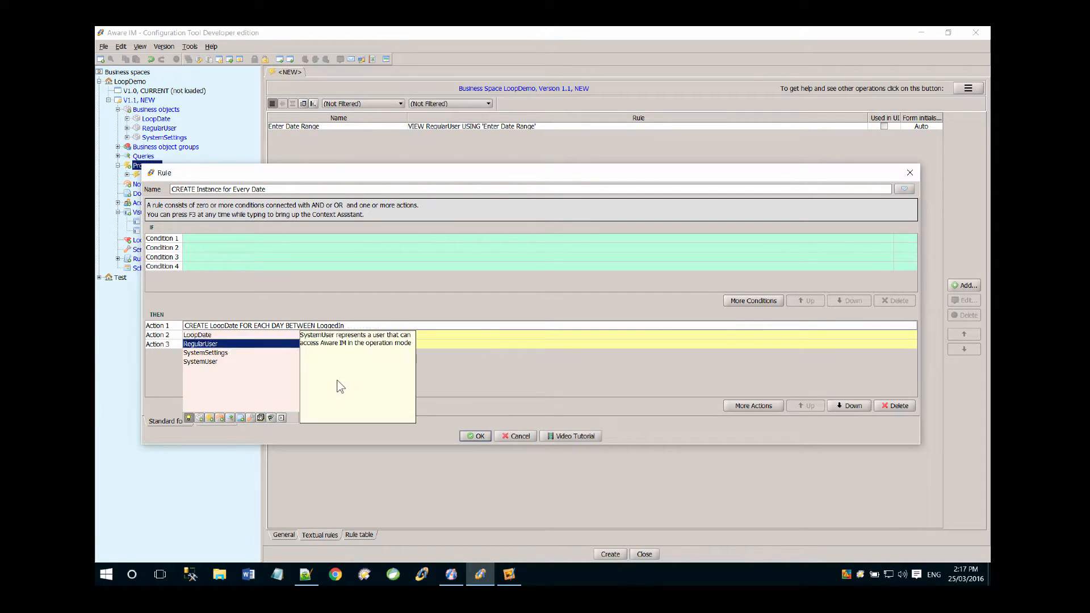
key(Return)
text(.)
key(Down)
key(Down)
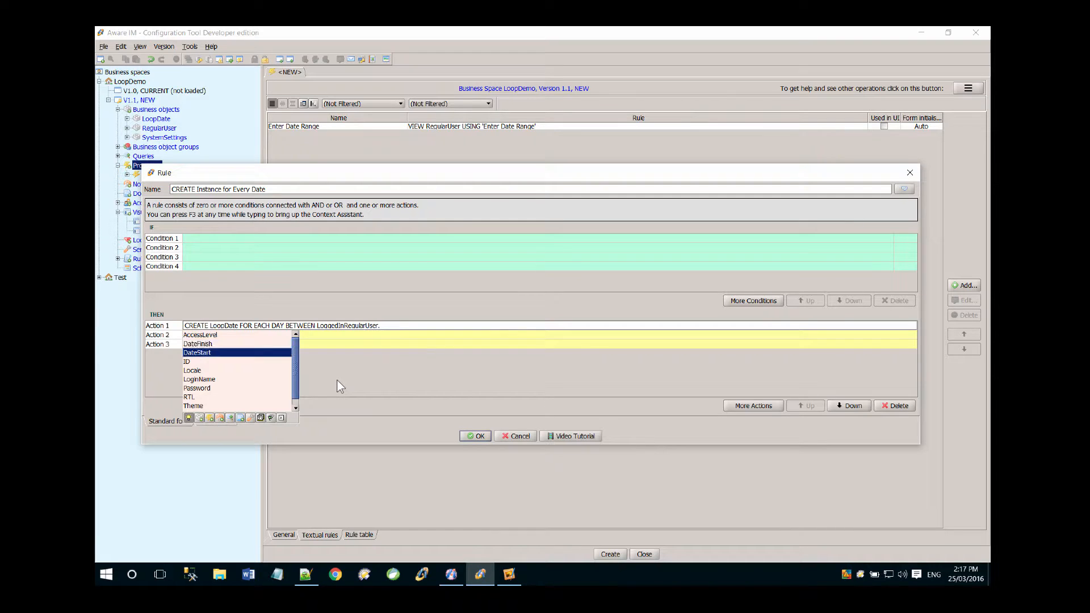
key(Return)
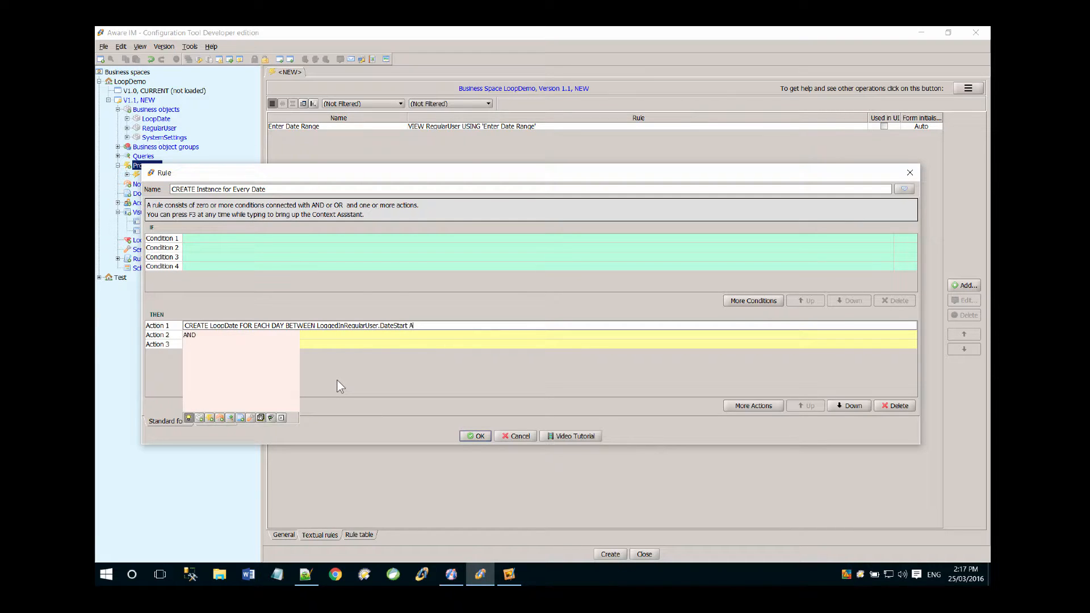
- Complete the interval in the action with AND LoggedInRegularUser.DateFinish
text(AND)
text( L)
text(oo)
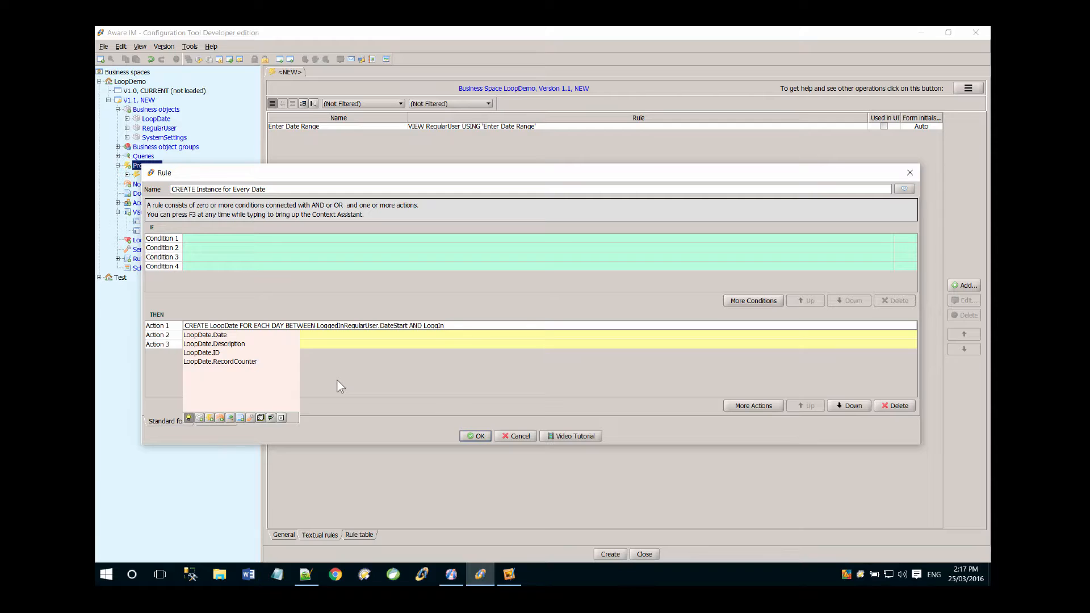
key(BackSpace)
key(BackSpace)
text(gedInRegularUser.DateFinish)
key(Return)
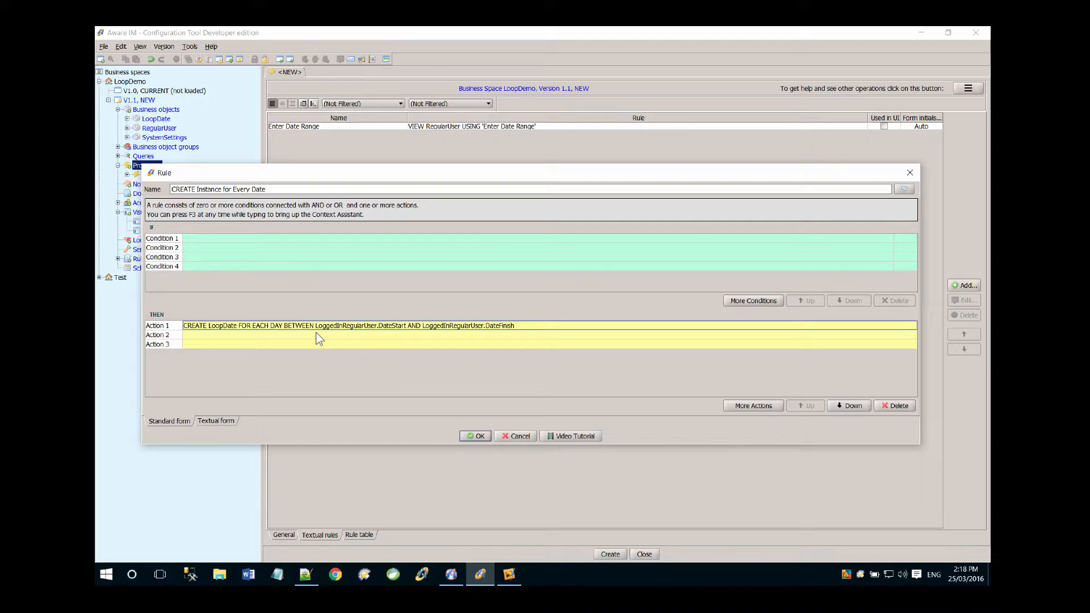
- Extend the action with WITH LoopDate.Date=LOOP_ITERATION and confirm the CREATE Instance for Every Date rule
click(541, 325)
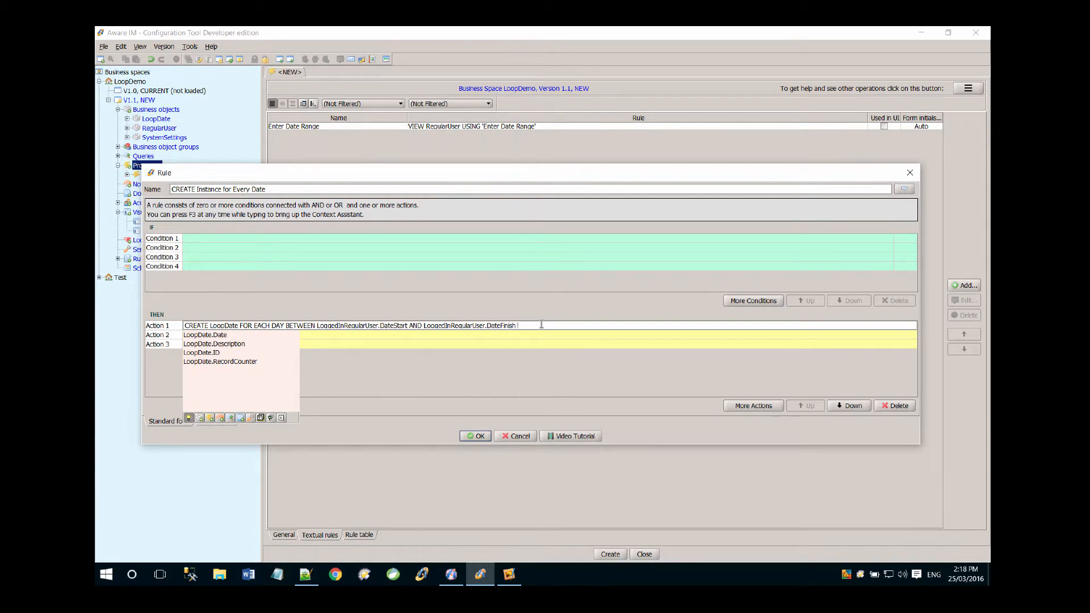
text(WITH LoopDate.Date=)
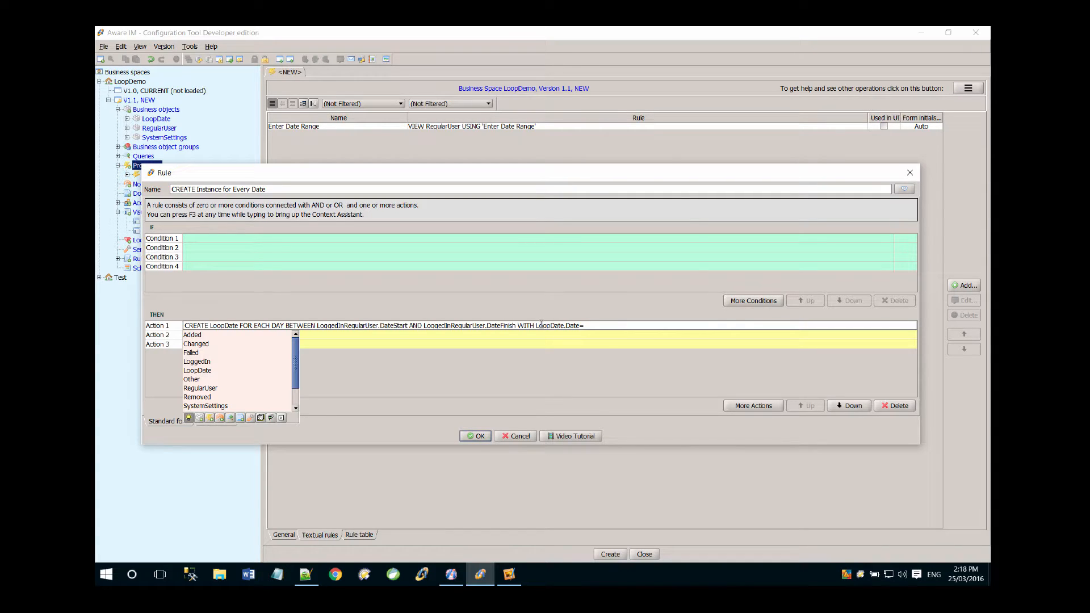
text(LOOP)
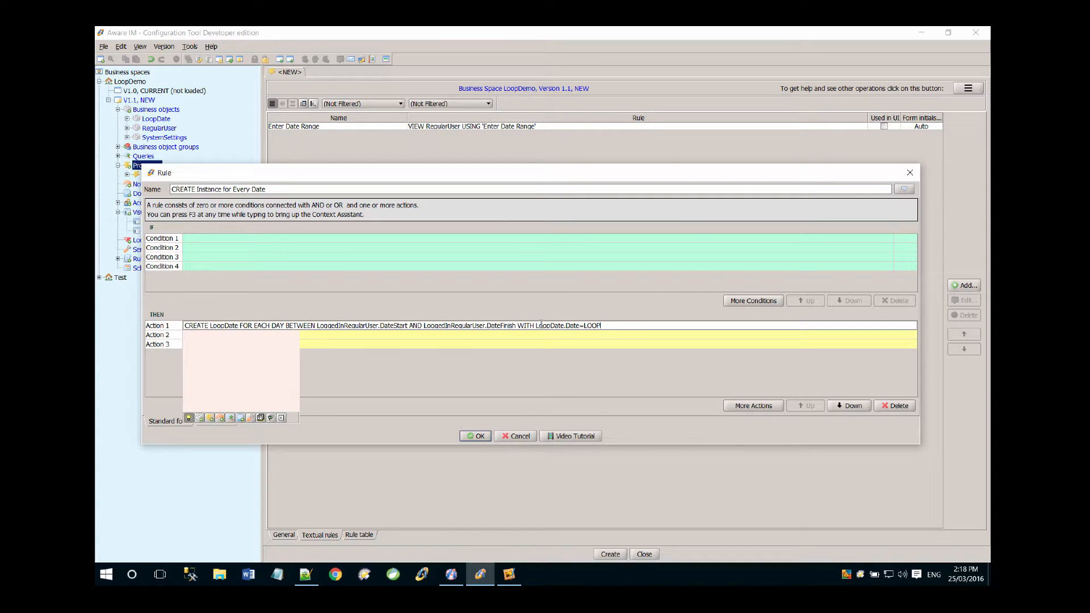
text(_ITERATION)
key(Return)
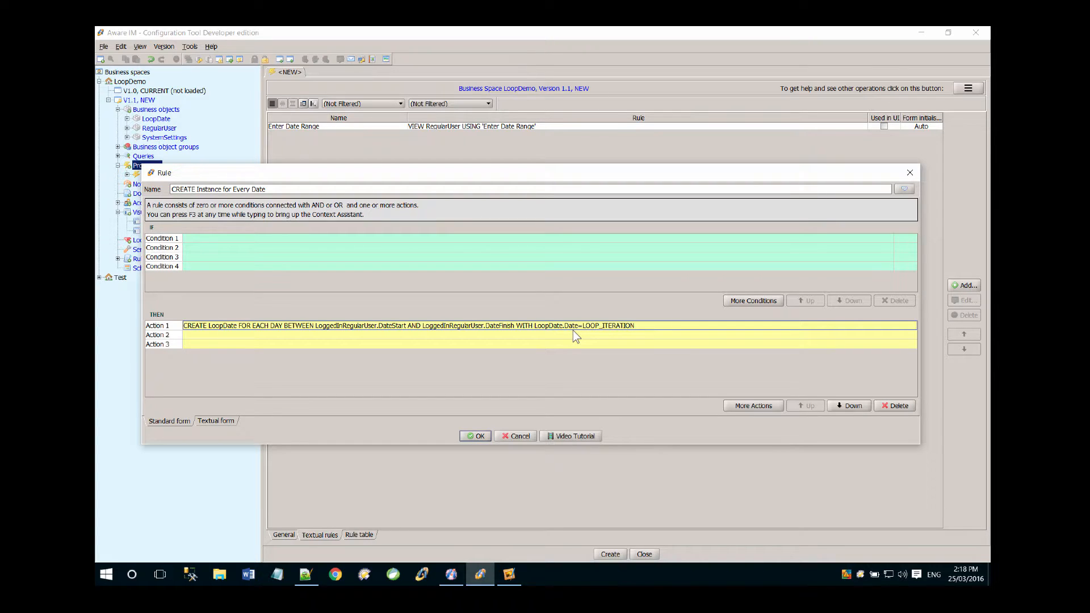
click(476, 436)
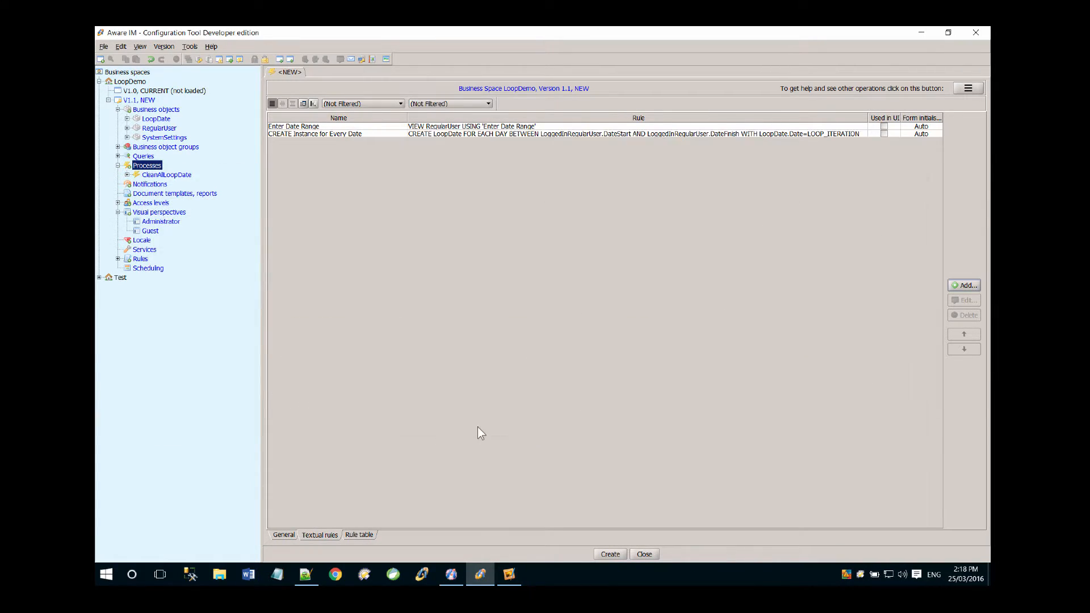
- Change the Enter Date Range rule's action to VIEW LoggedInRegularUser USING 'Enter Date Range' and create the process
click(602, 553)
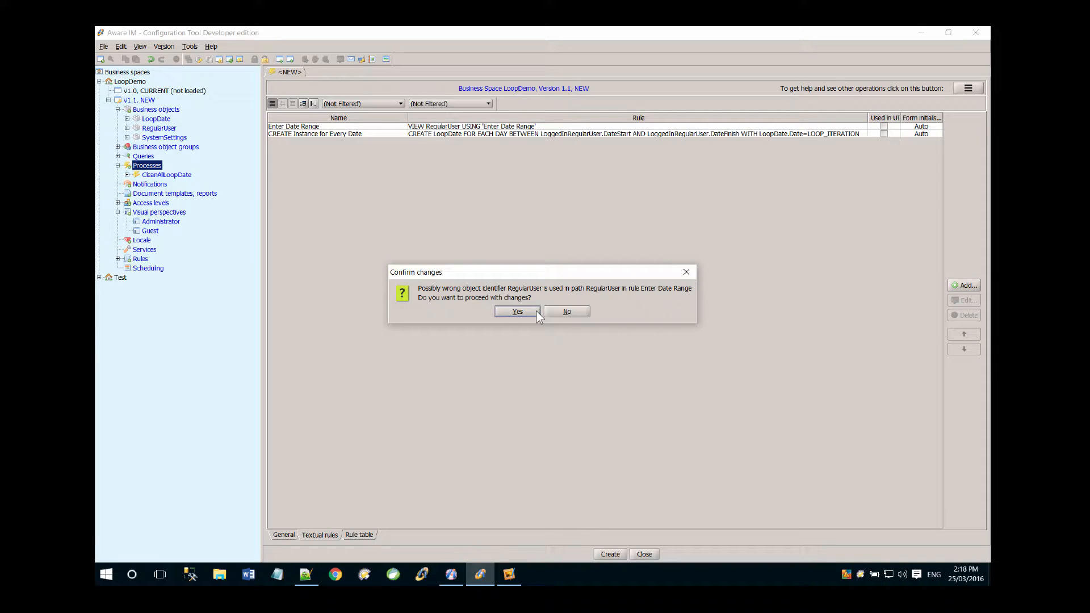
click(537, 311)
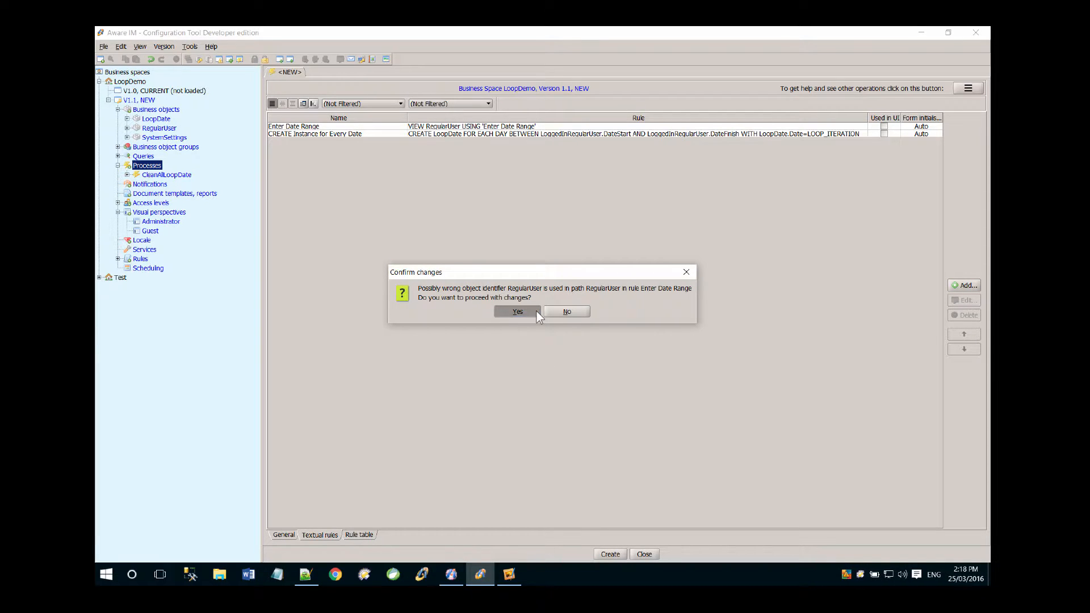
double_click(472, 126)
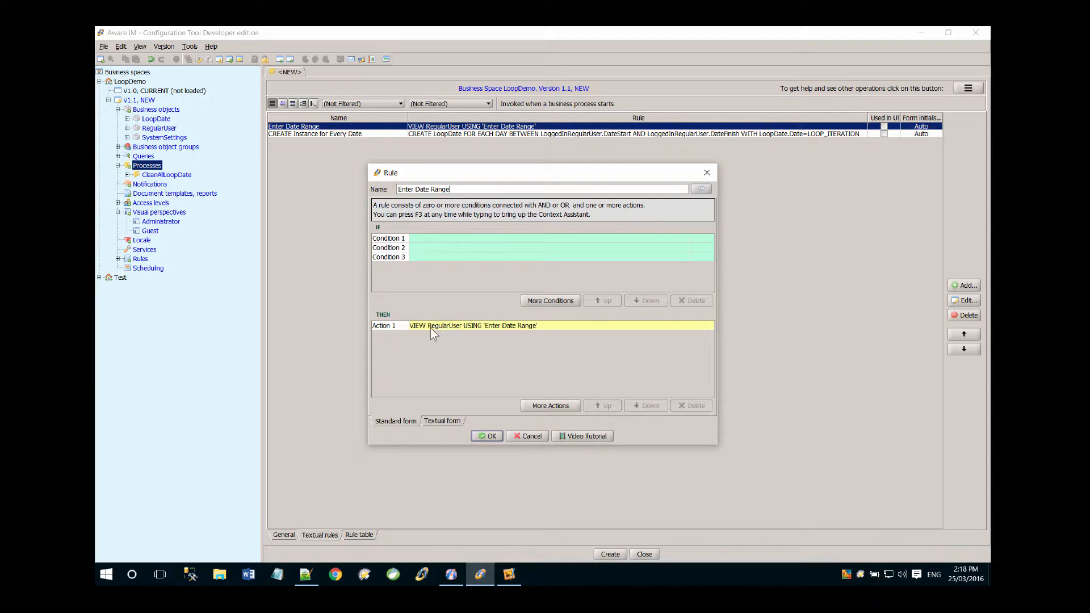
click(430, 328)
text(Lo)
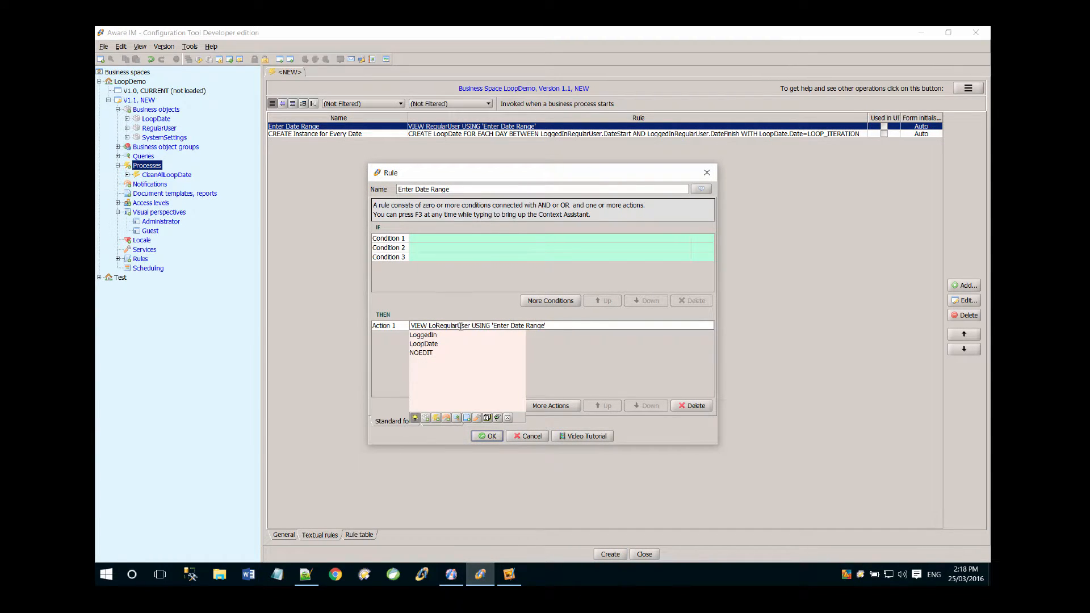
key(Down)
key(Return)
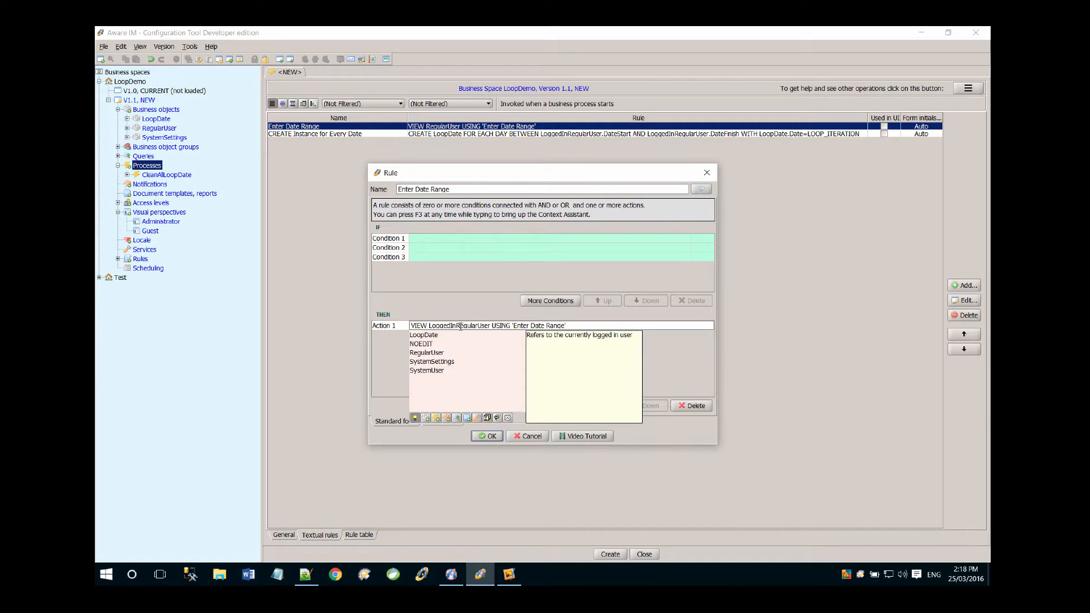
key(Return)
click(486, 436)
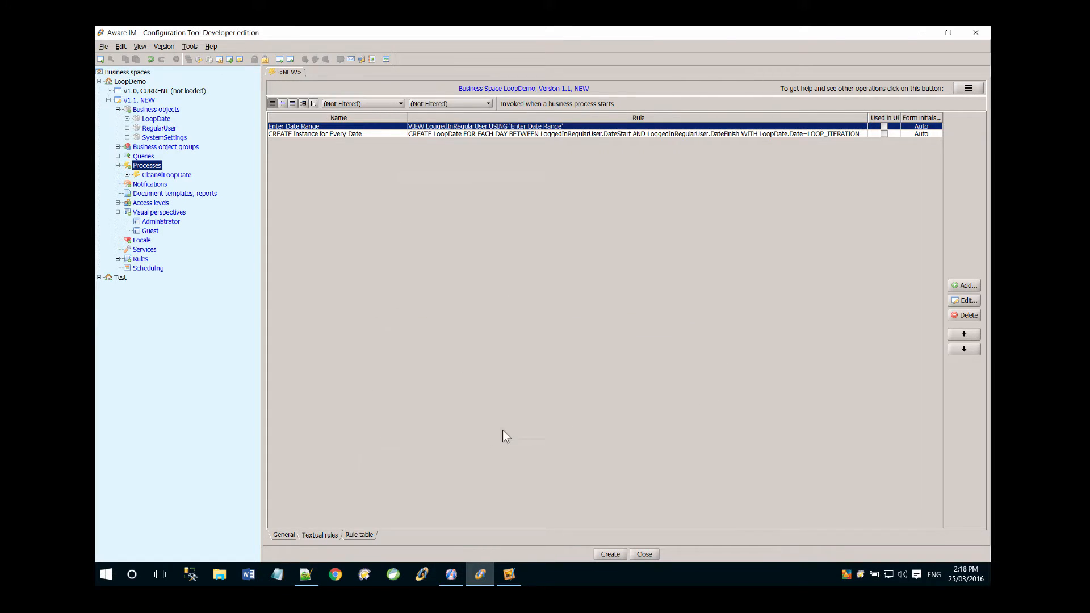
click(609, 554)
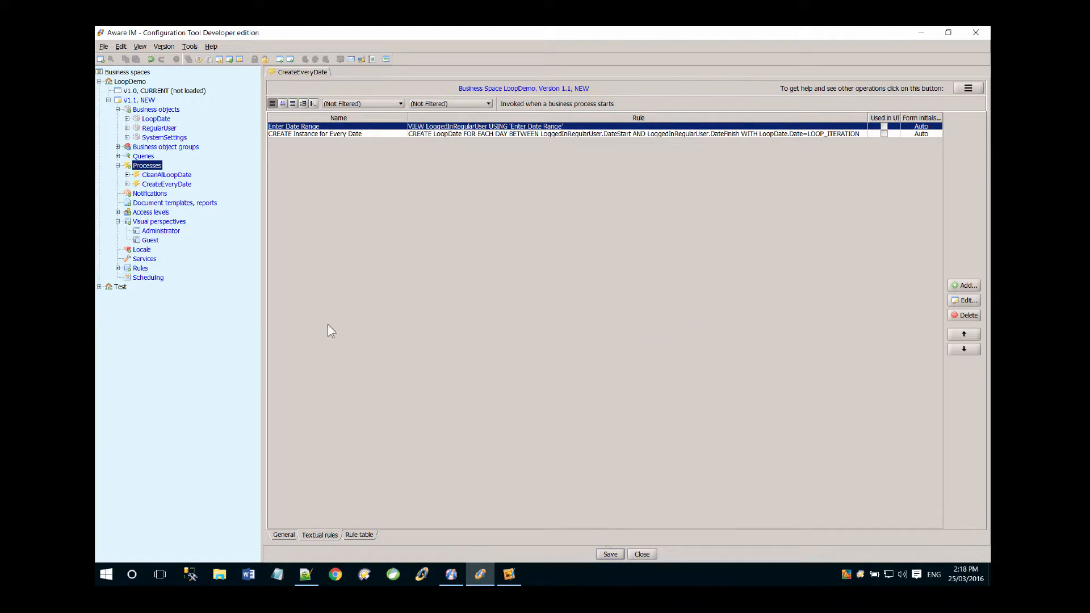
- Add a panel operation named Every Day to the results display of the All Loop Dates query
click(145, 146)
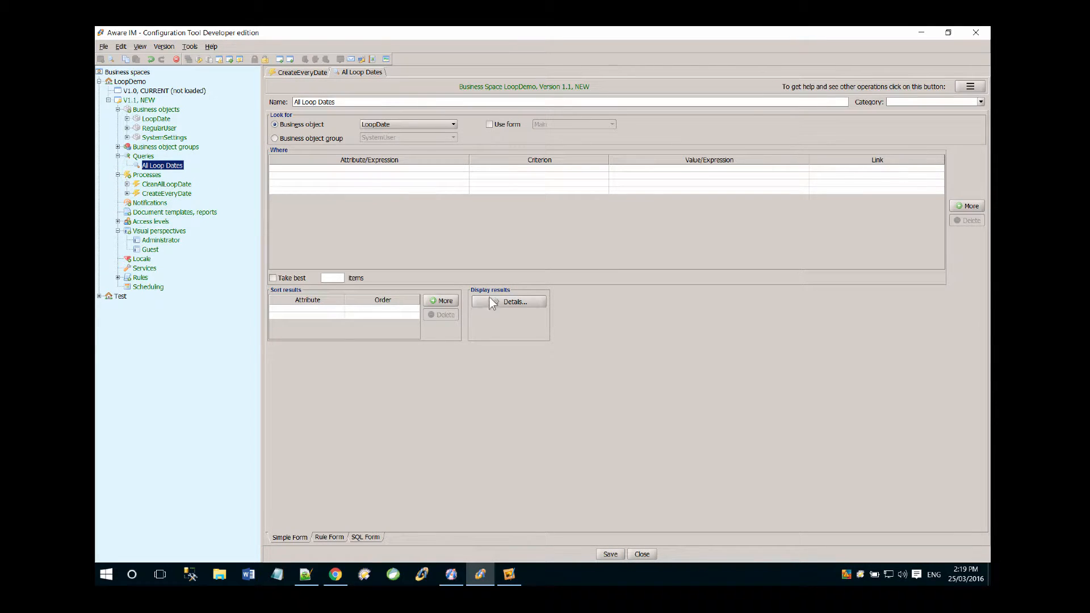
click(490, 299)
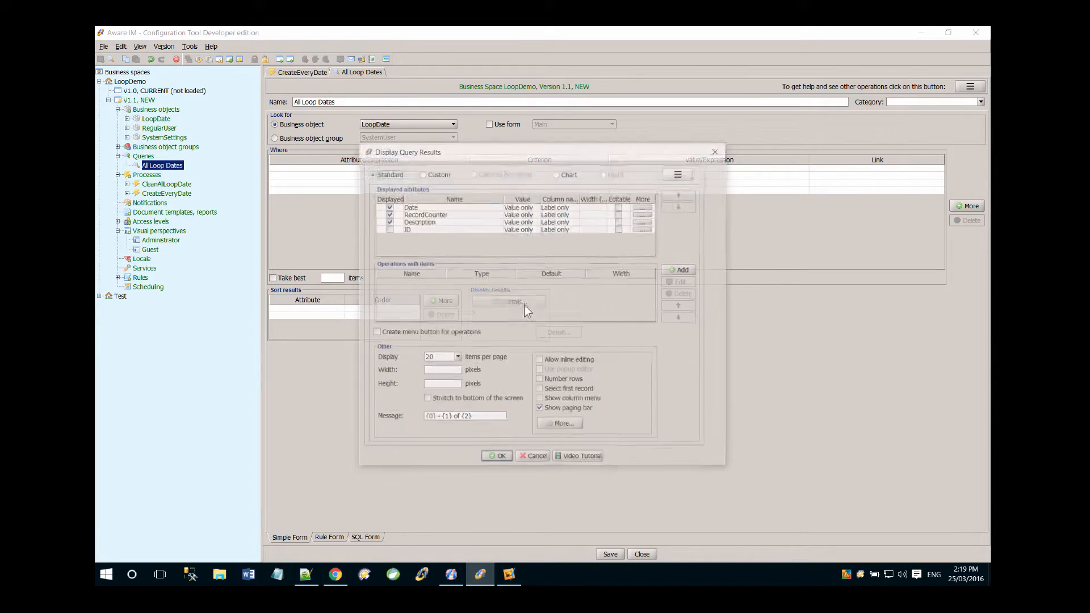
click(680, 173)
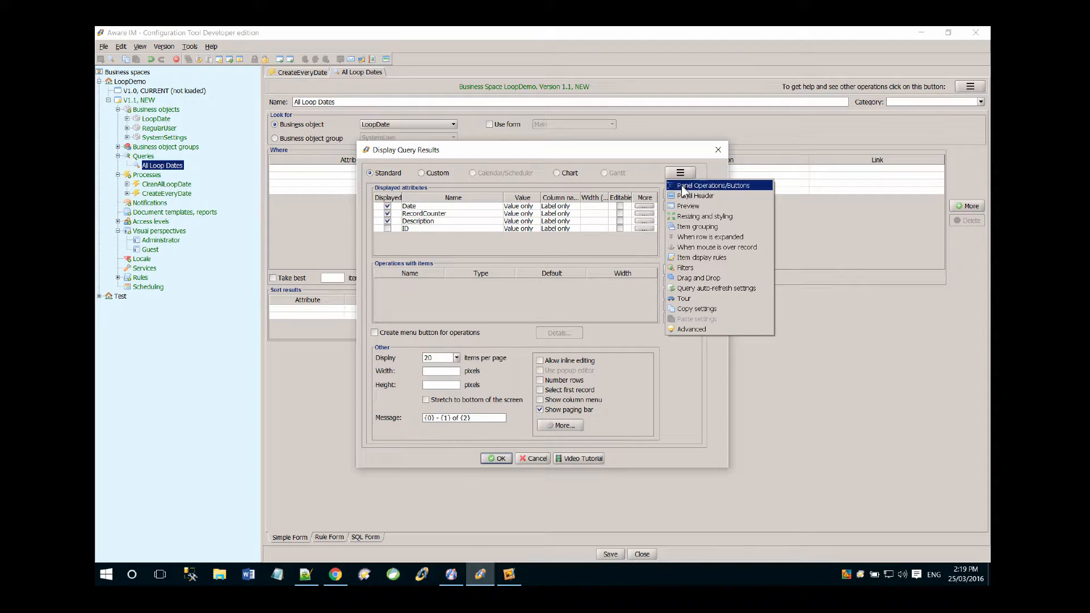
click(683, 186)
click(653, 270)
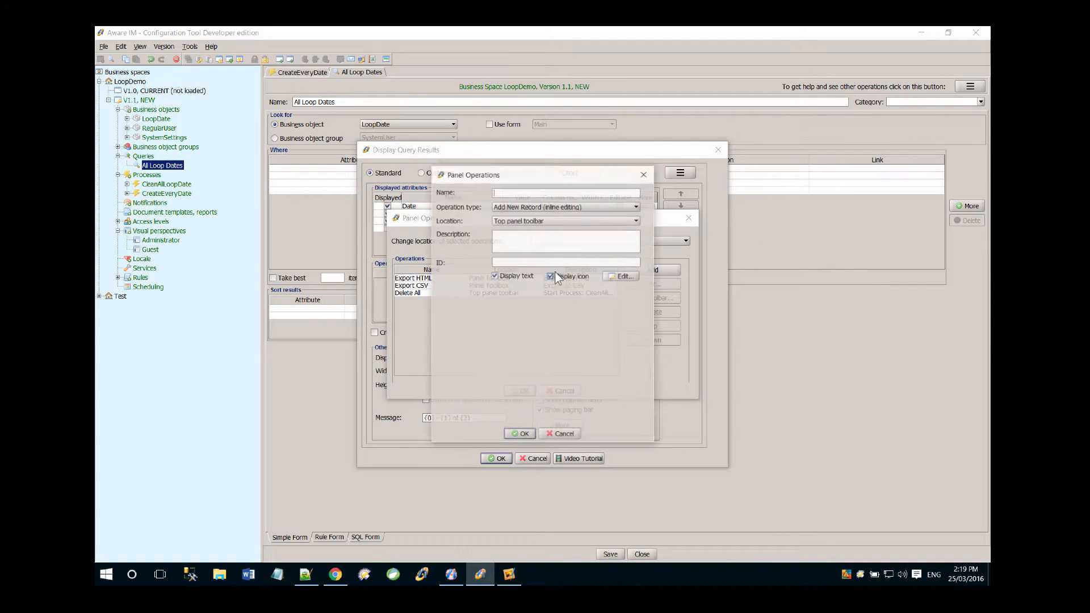
text(Every Day)
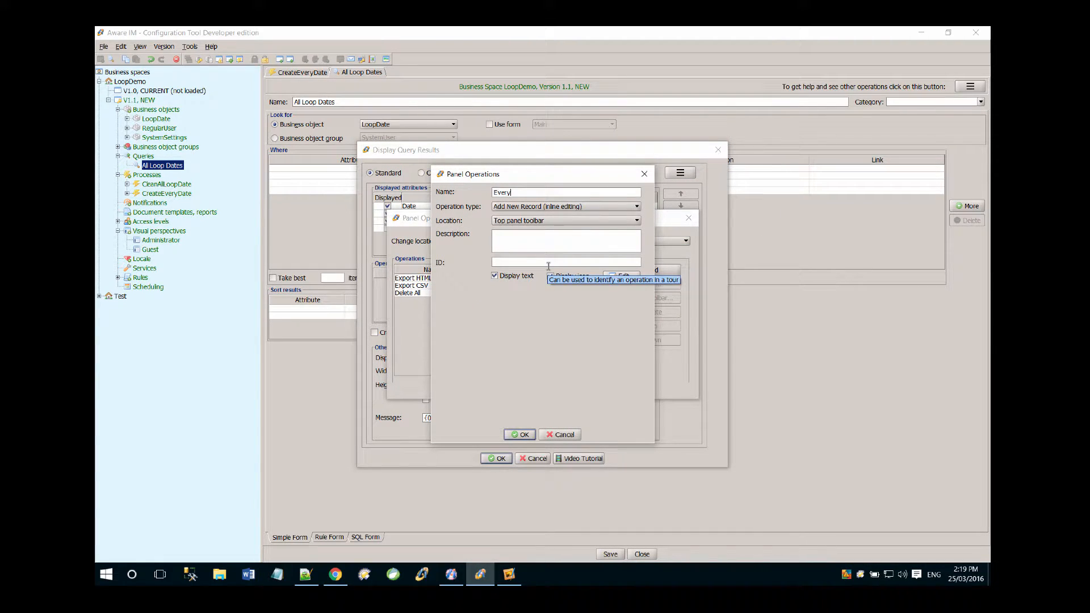
- Make the Every Day operation a Start Process operation for CreateEveryDate, confirm the display settings and save the query
click(577, 207)
drag(635, 234, 636, 275)
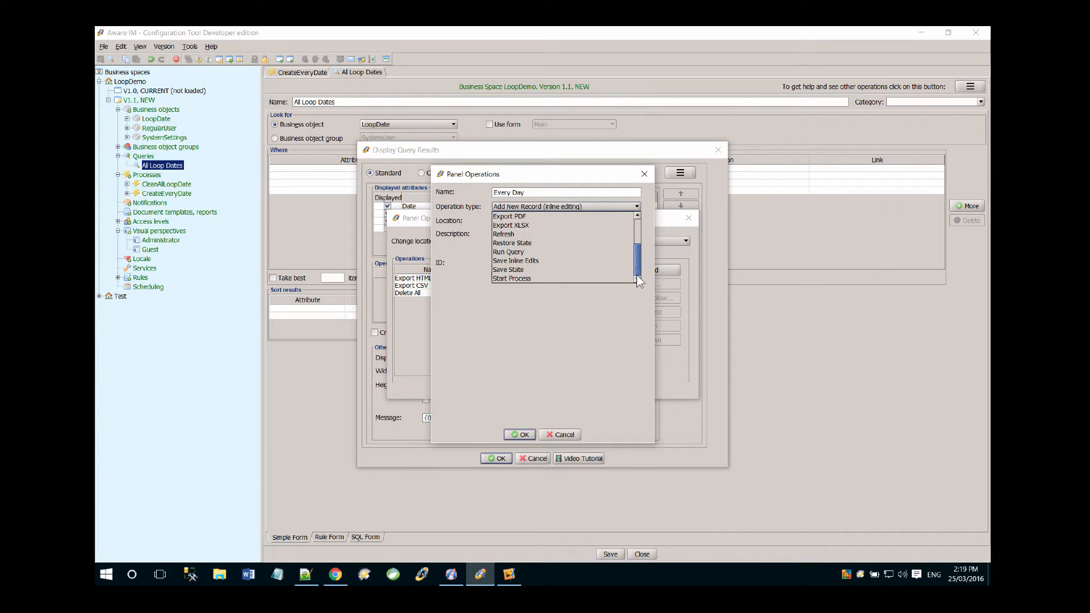
click(573, 274)
click(541, 287)
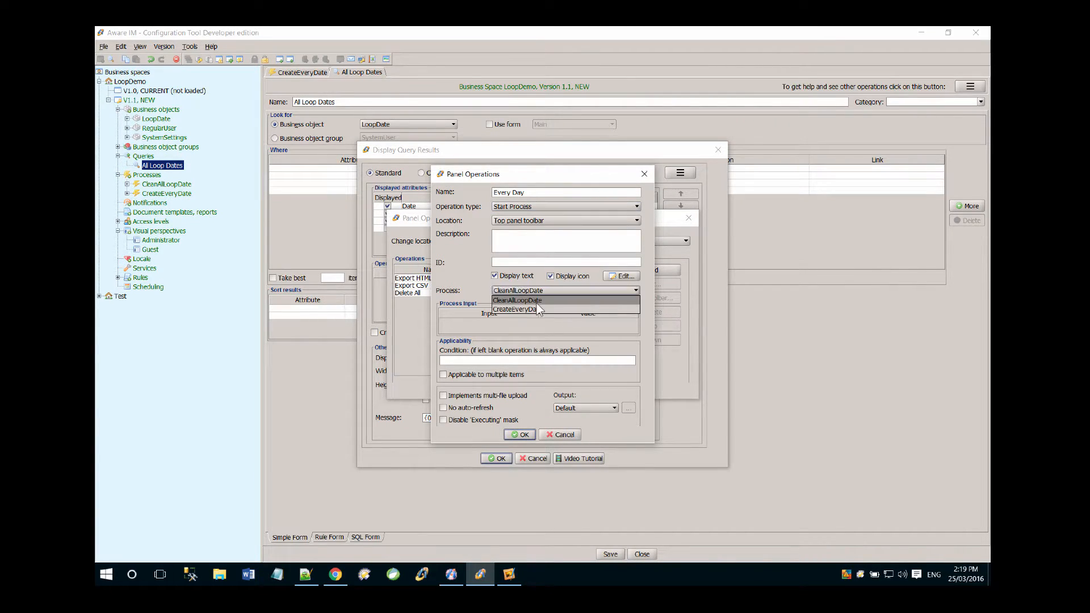
click(525, 311)
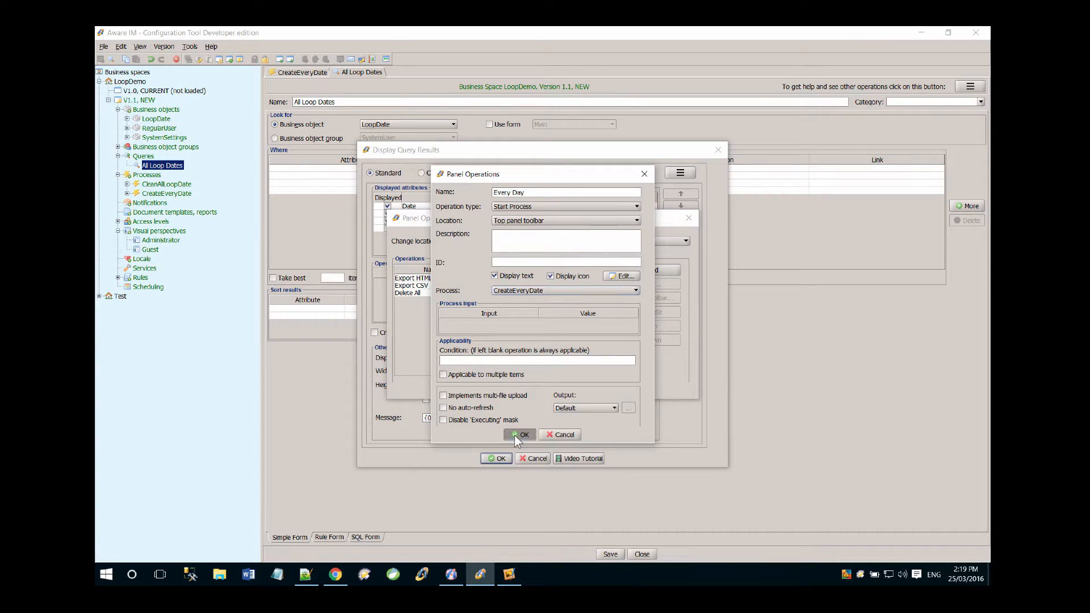
click(517, 436)
click(516, 388)
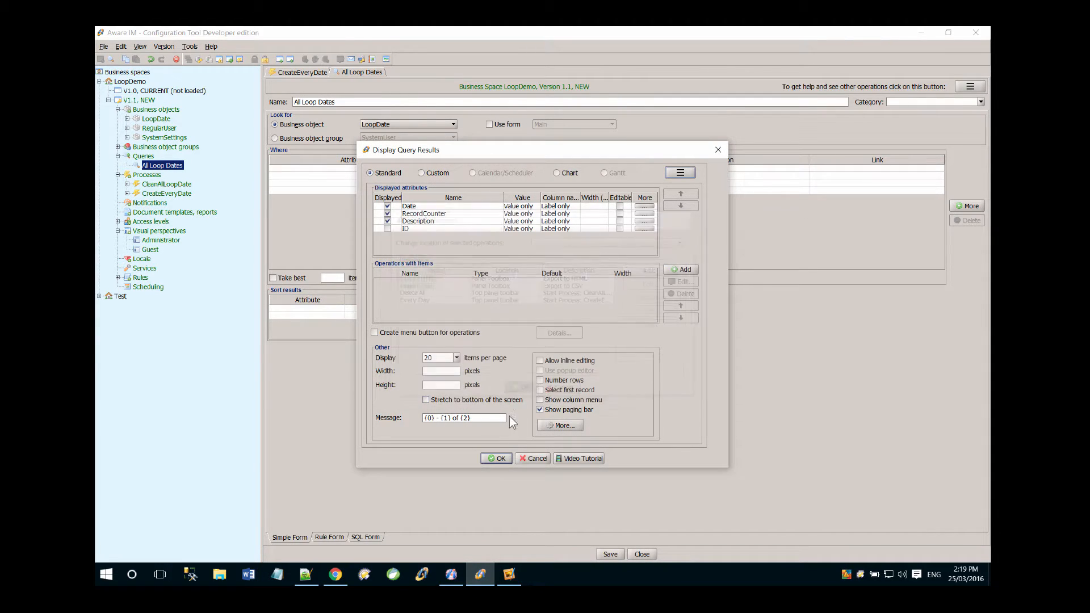
click(490, 458)
click(610, 554)
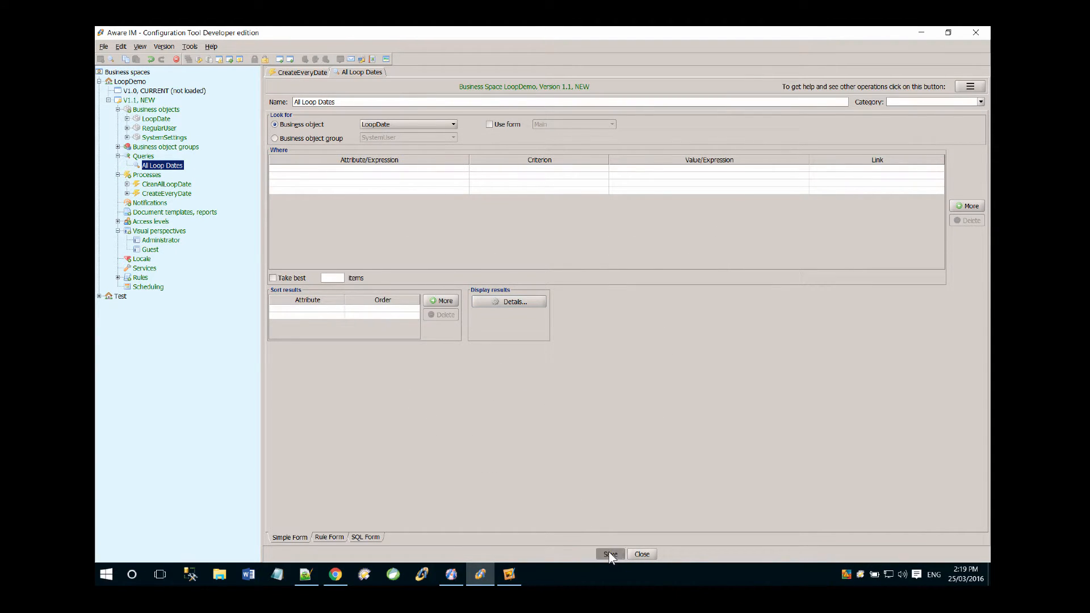
- Put LoopDemo version 1.1 under test with the updated changes and switch to the LoopDemo application in Chrome
click(159, 128)
click(238, 59)
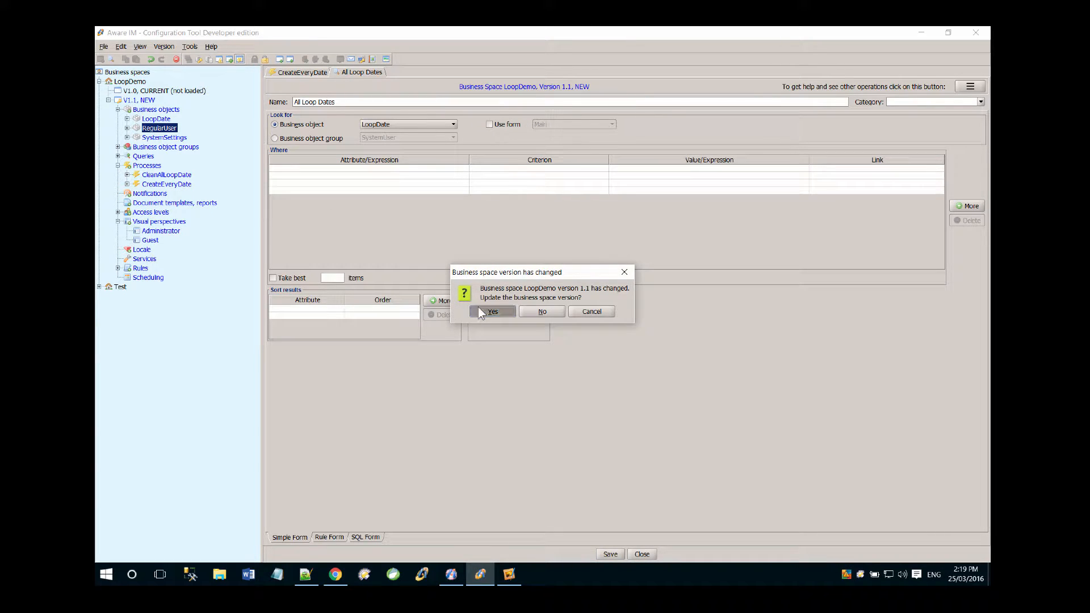
click(478, 307)
click(510, 348)
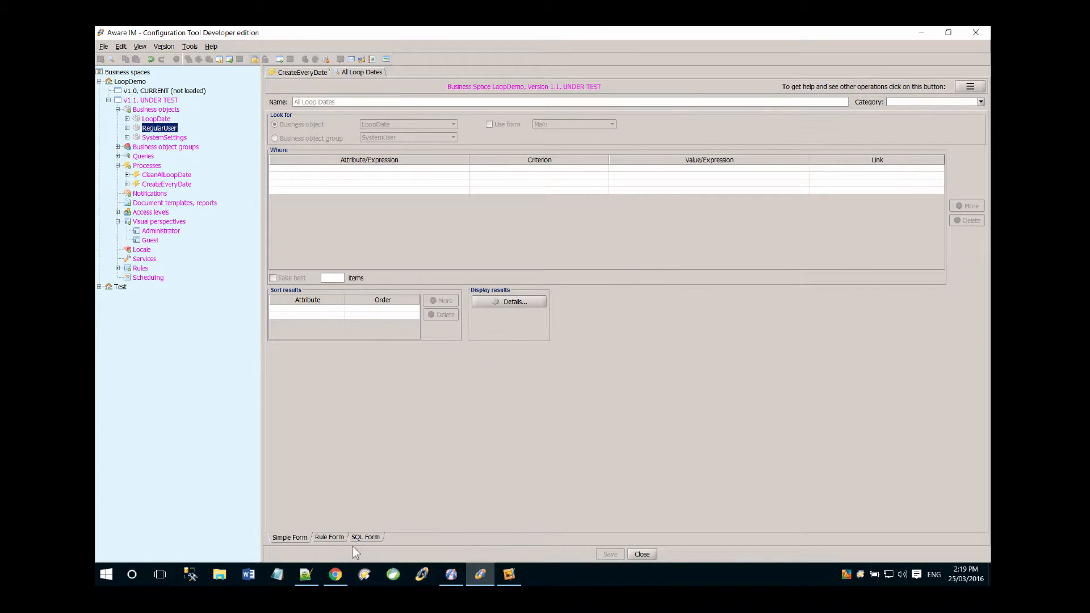
click(337, 574)
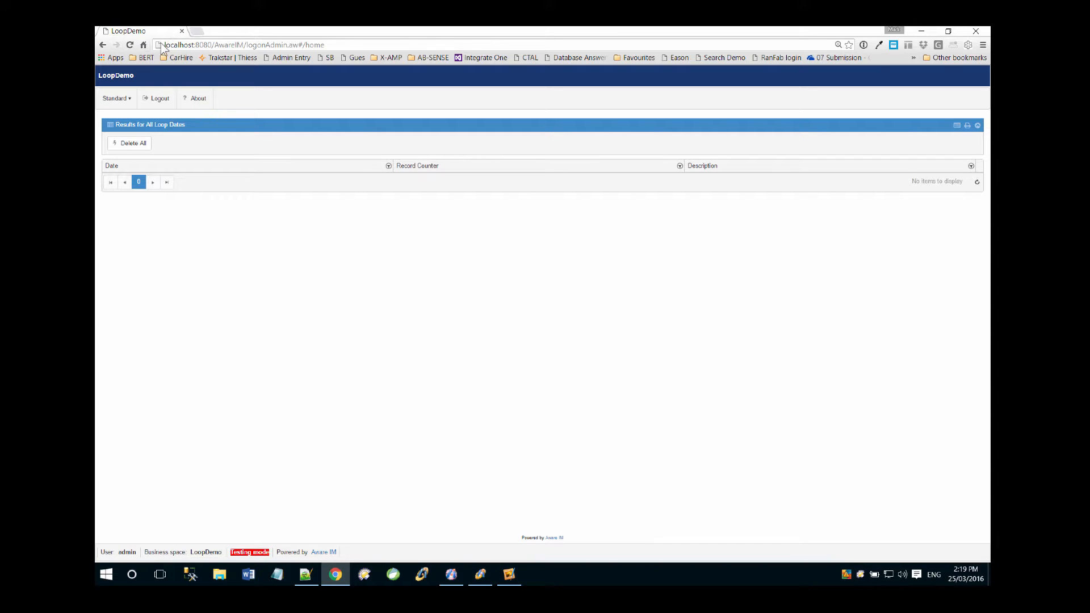
- Reload the LoopDemo page and run Every Day with Date Start 03/01/16 and Date Finish 03/31/16
click(130, 45)
click(570, 126)
click(175, 144)
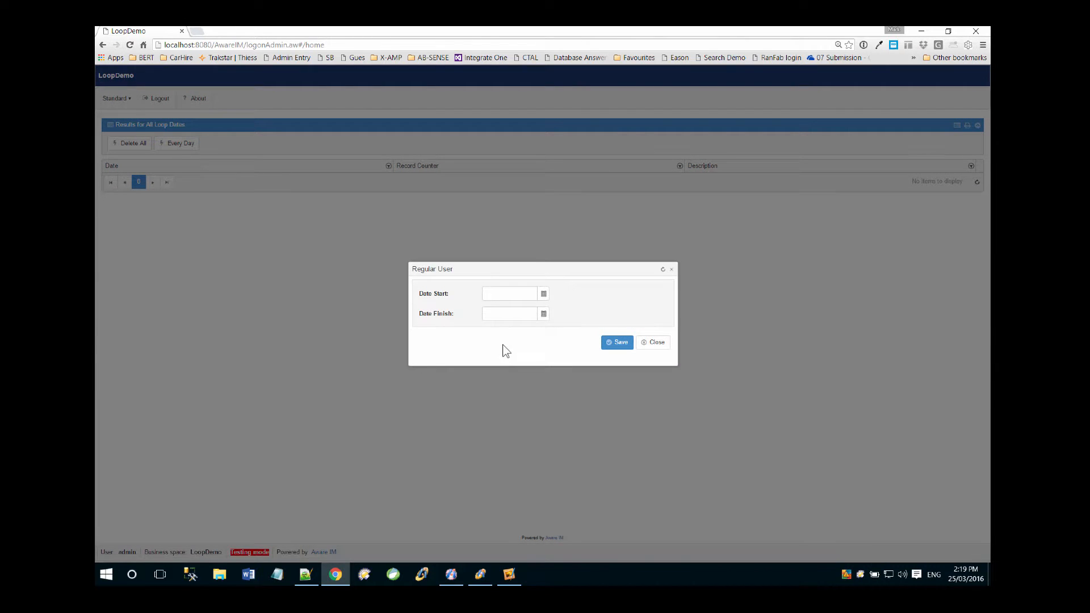
click(543, 295)
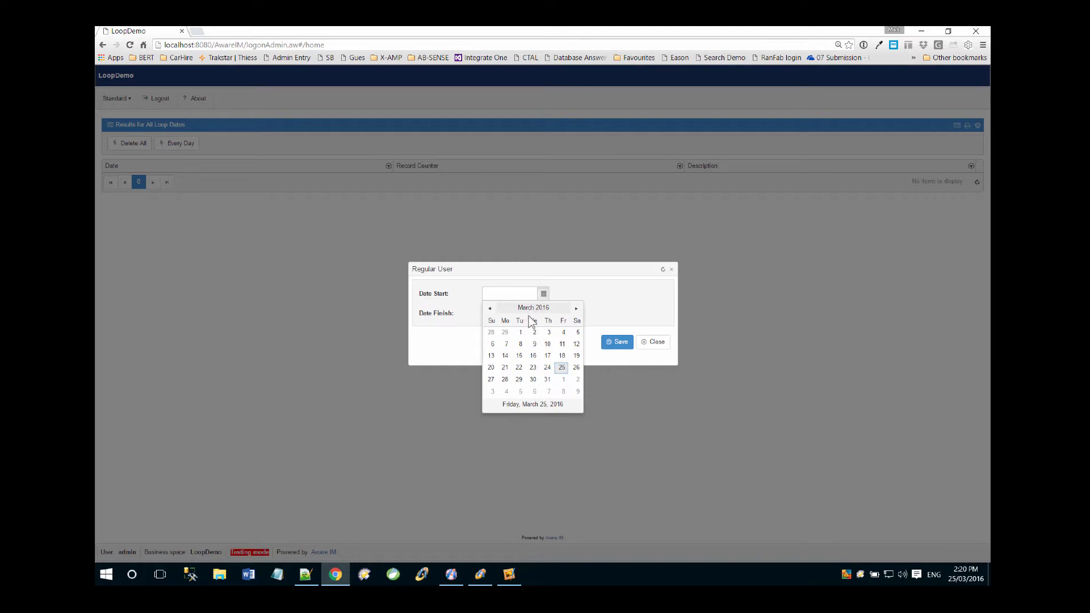
click(519, 330)
click(542, 319)
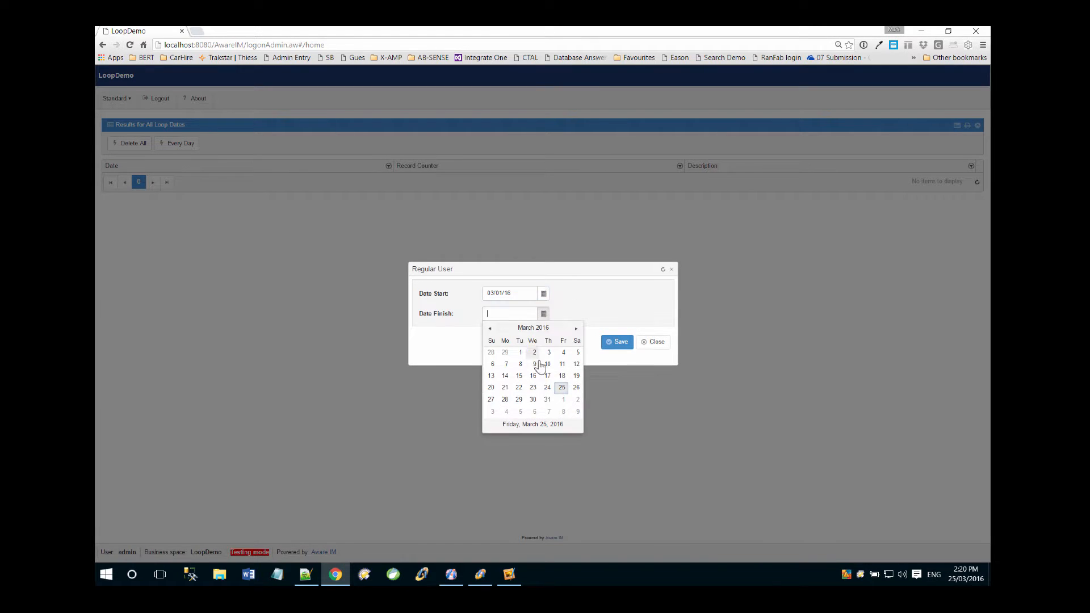
click(547, 404)
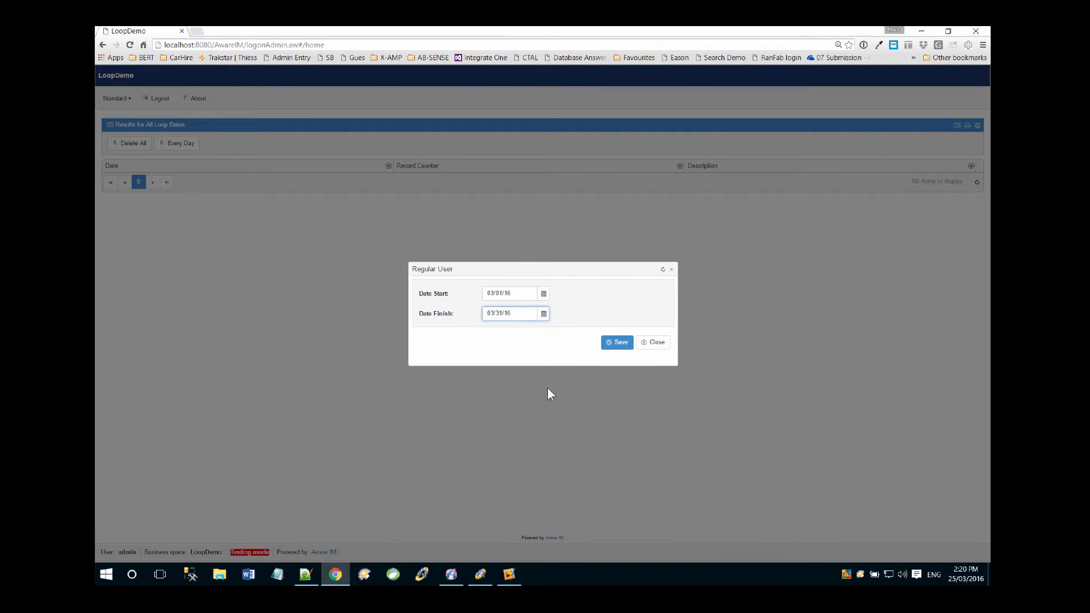
click(615, 345)
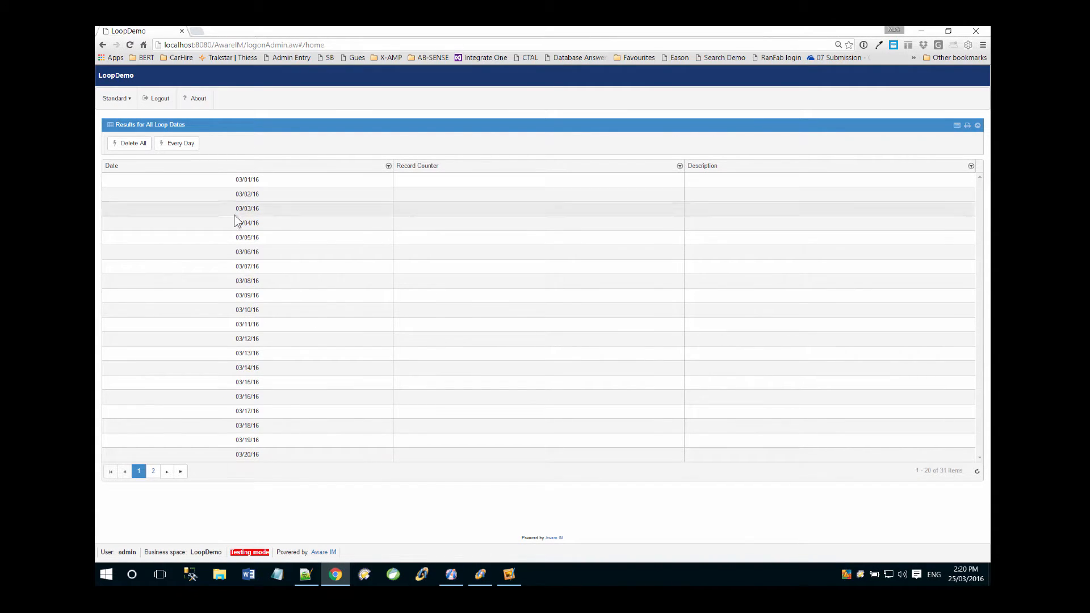
- Page through the created loop dates and back, and delete all of them
click(167, 471)
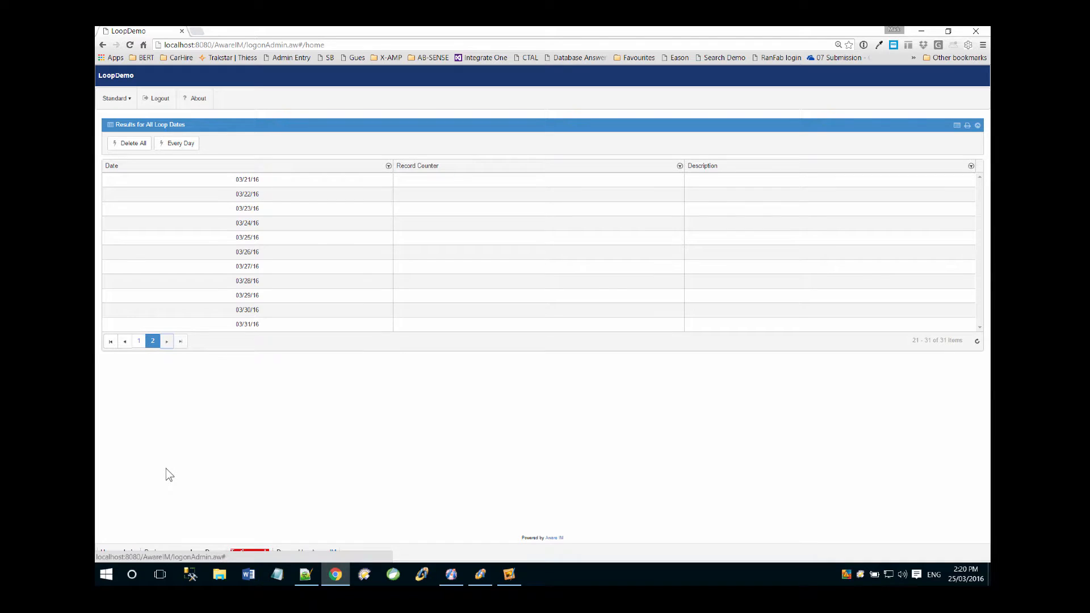
click(125, 341)
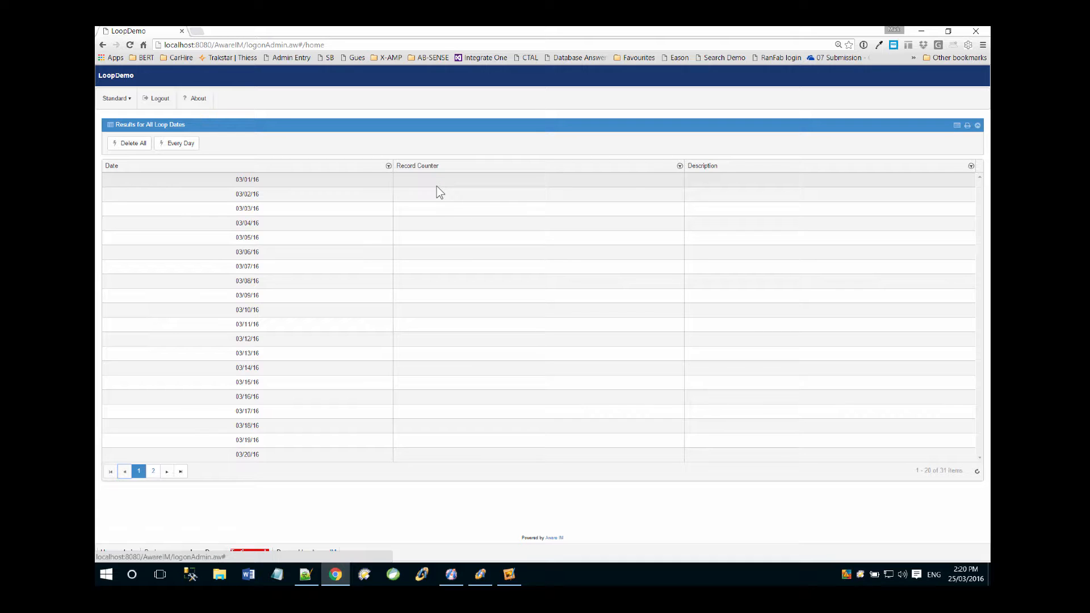
click(132, 143)
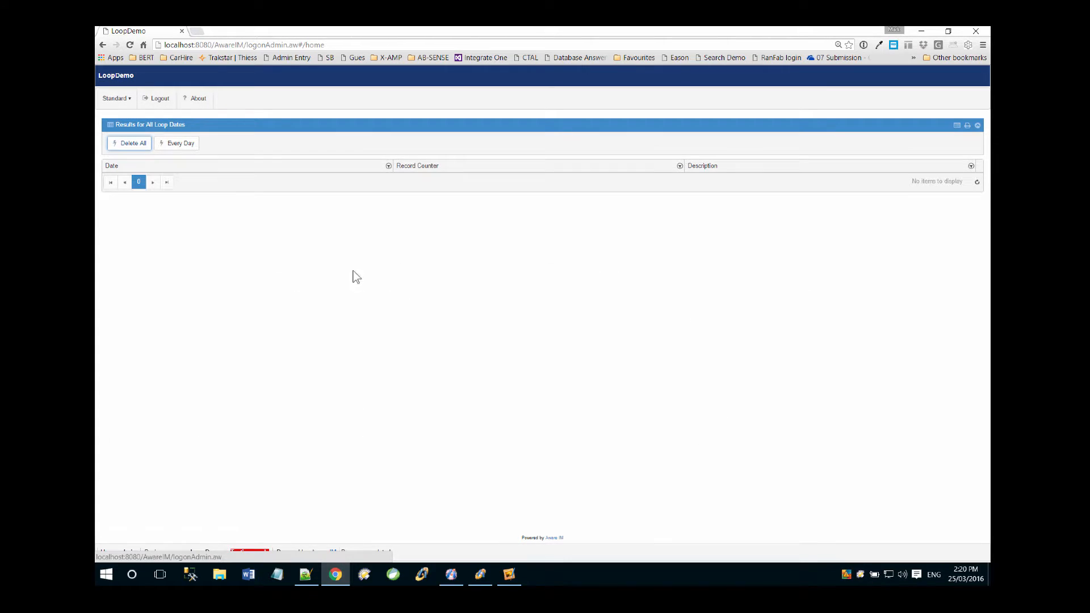
- Switch to the Aware IM Configuration Tool, save the All Loop Dates query and duplicate the CreateEveryDate process under Processes
click(482, 572)
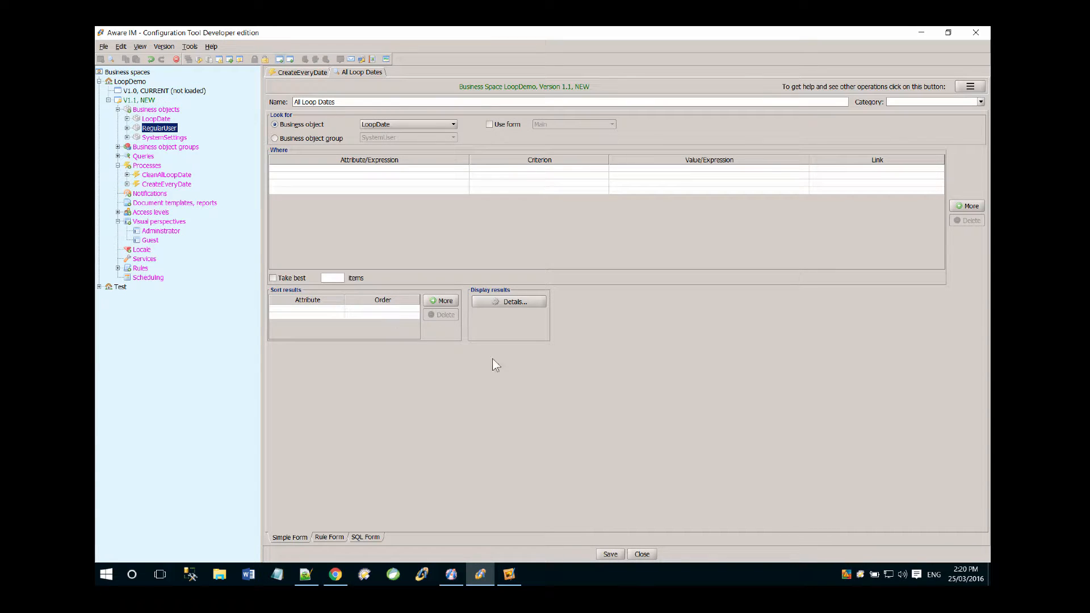
click(611, 554)
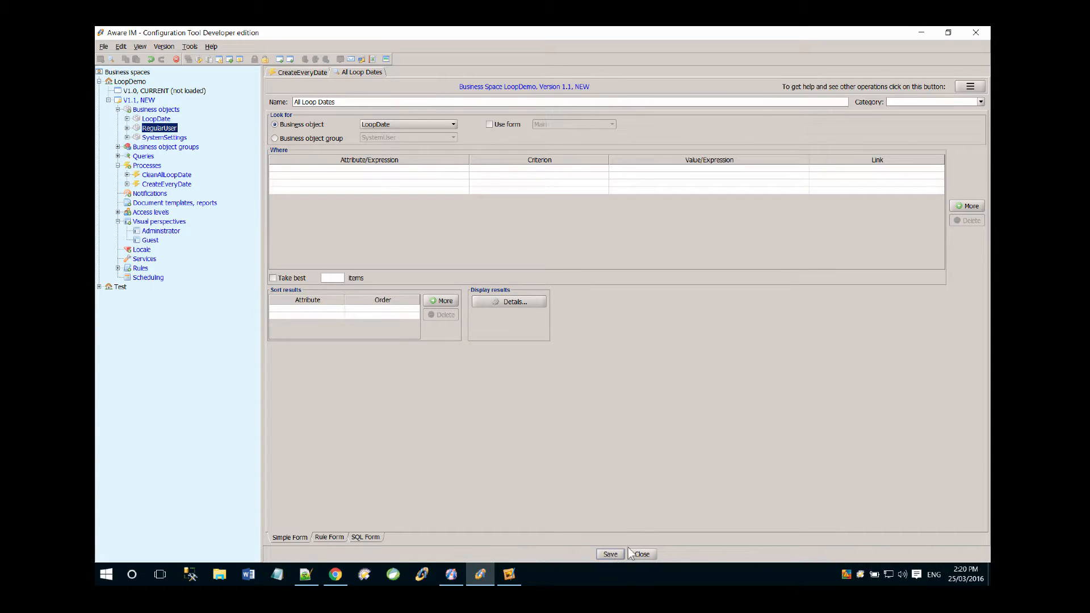
click(146, 183)
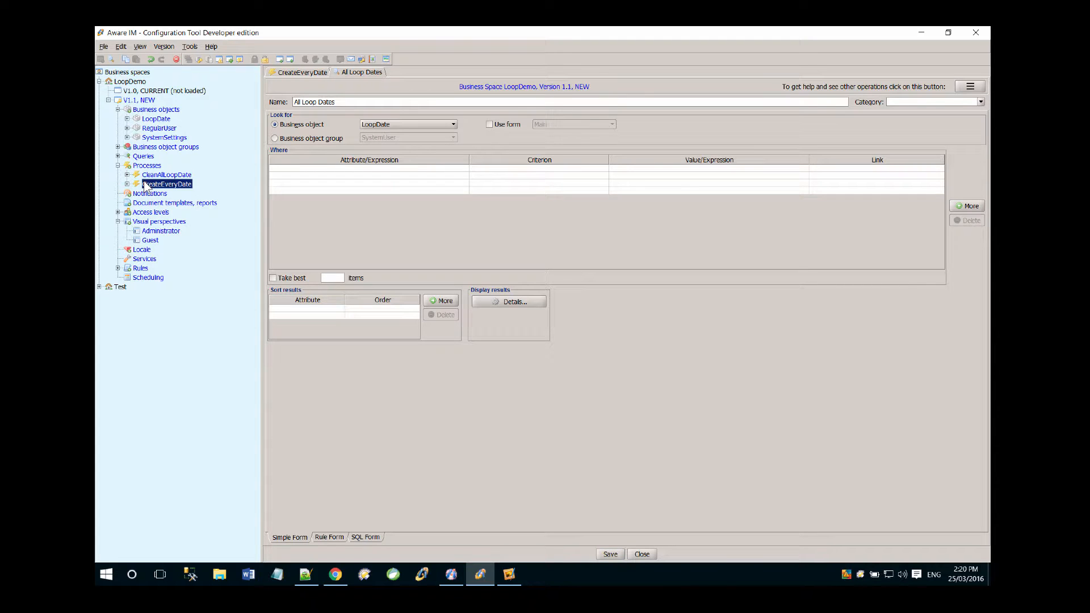
right_click(161, 184)
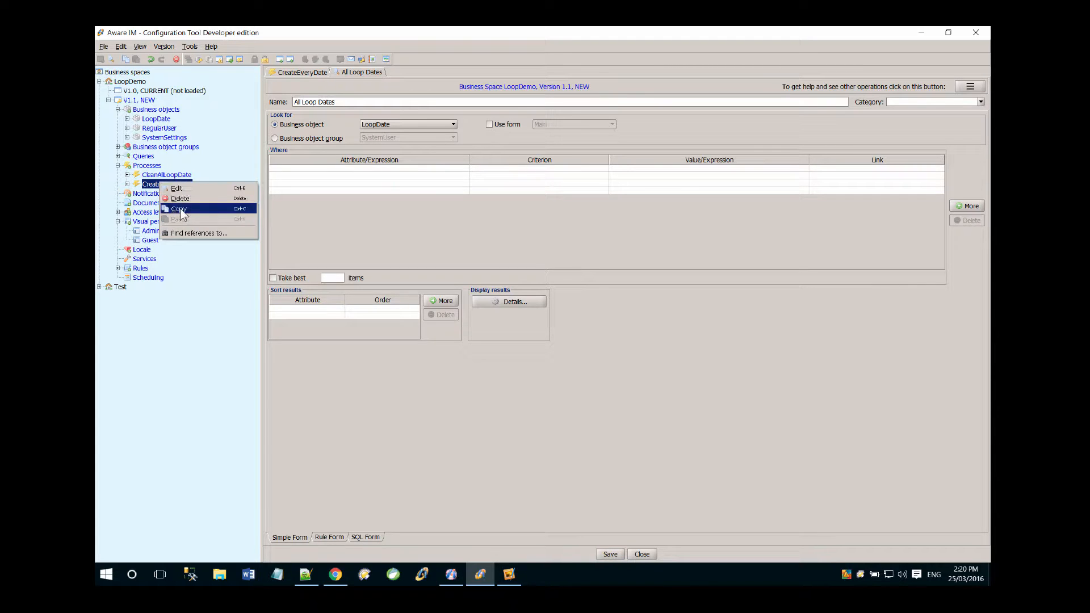
click(166, 209)
right_click(146, 165)
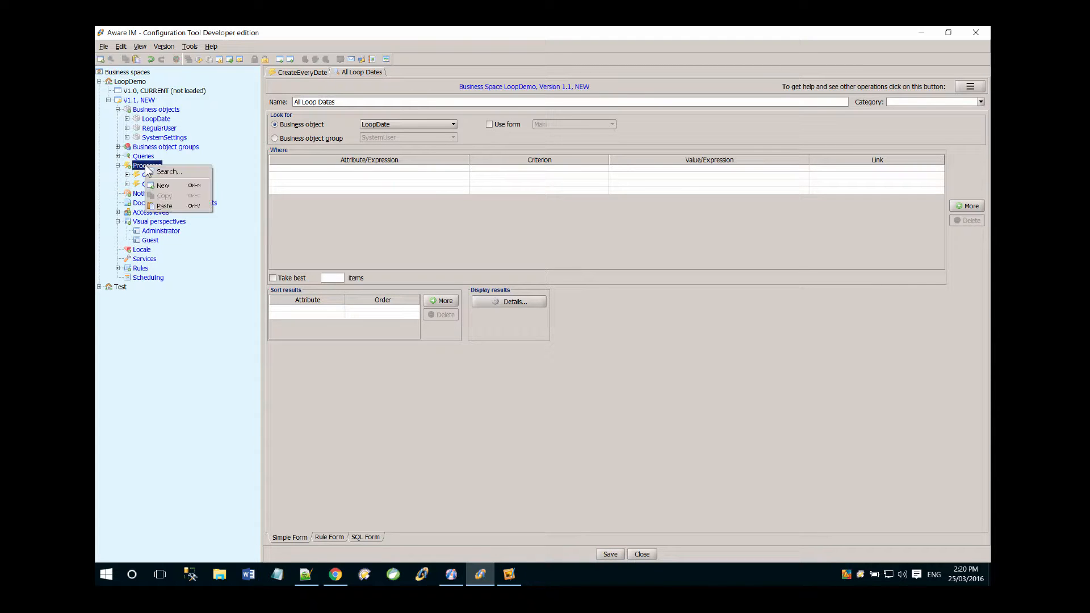
click(164, 206)
- Open the copied process and rename it CreateEveryDateWithRecordCounter
click(163, 194)
double_click(163, 195)
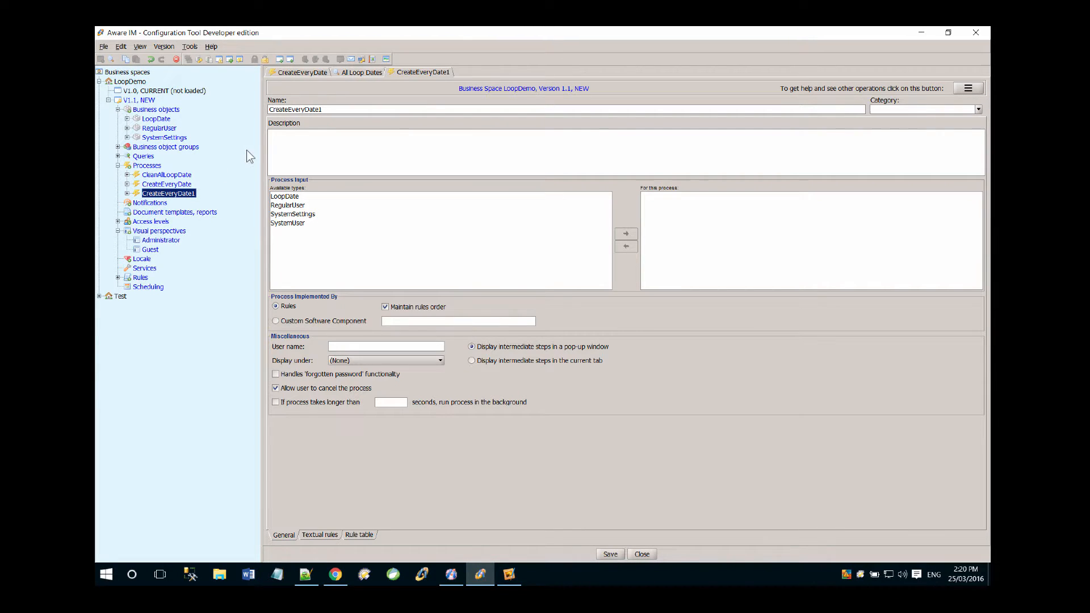
click(327, 110)
key(BackSpace)
text(WithRecordCounter)
- Open the copied process's CREATE Instance for Every Date rule and cut its action back to CREATE LoopDate FOR EACH
click(318, 534)
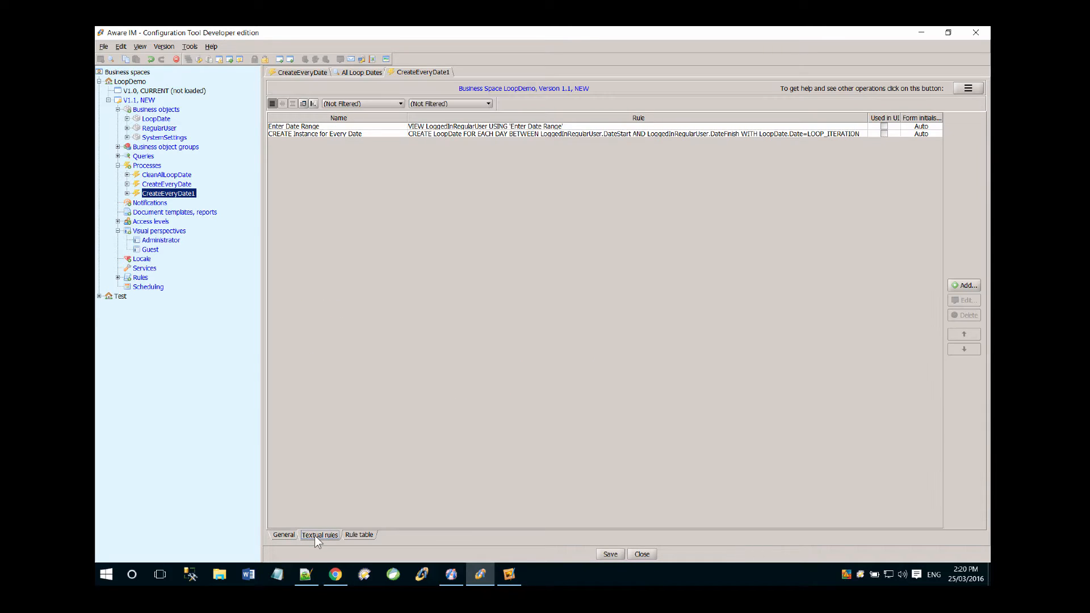
click(424, 129)
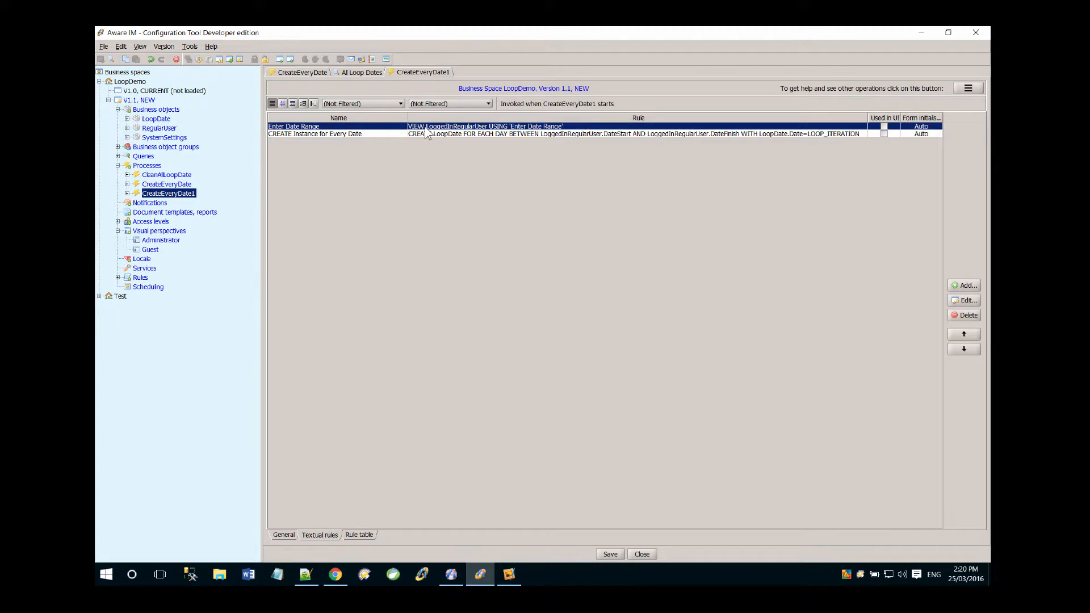
double_click(416, 134)
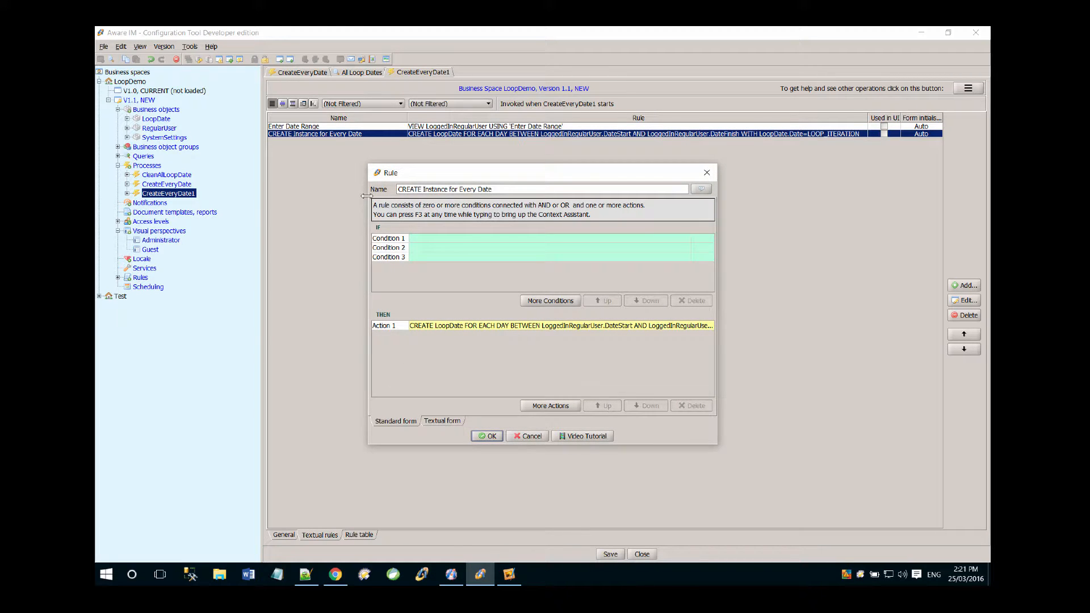
drag(368, 196, 121, 194)
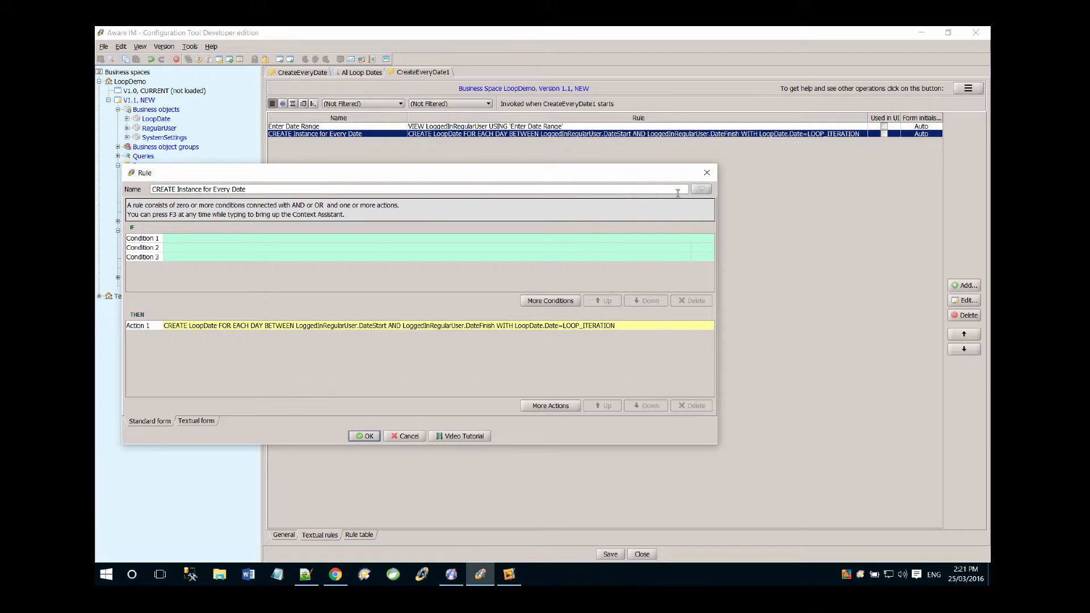
drag(717, 193, 946, 181)
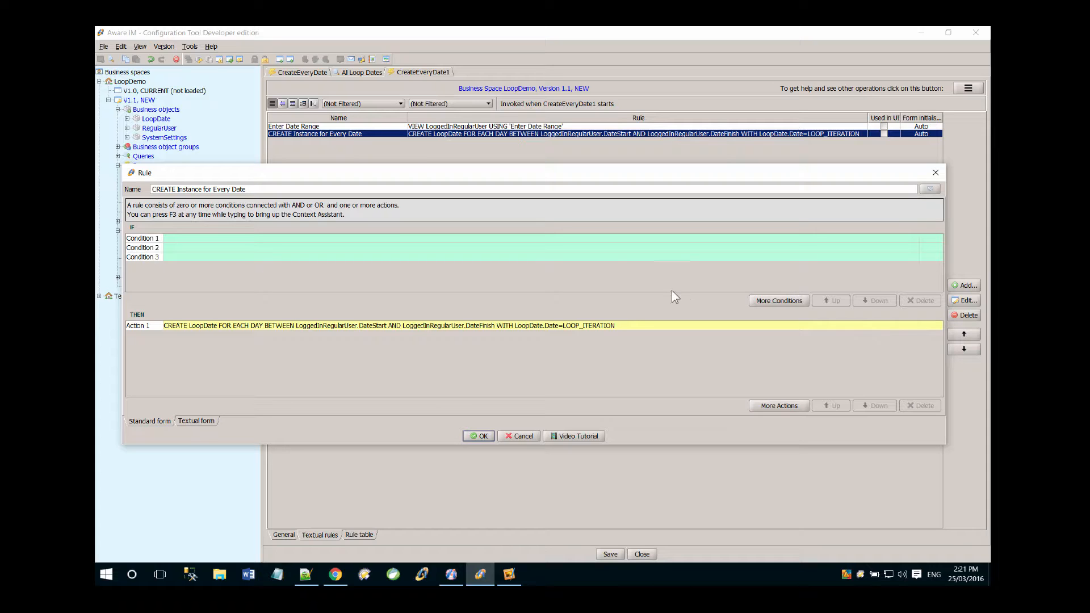
click(521, 328)
drag(498, 326, 845, 334)
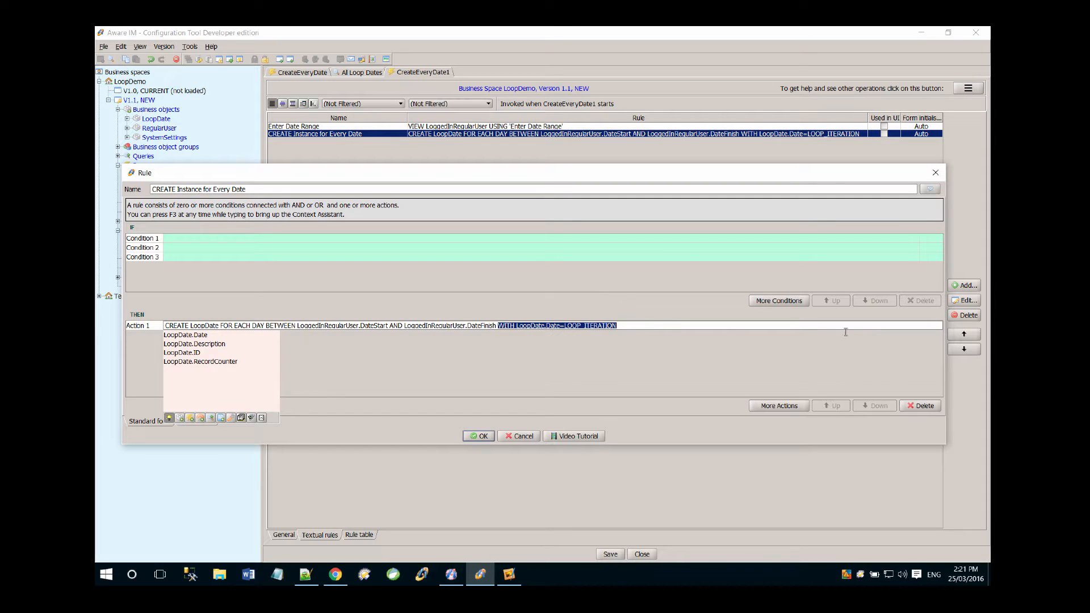
key(BackSpace)
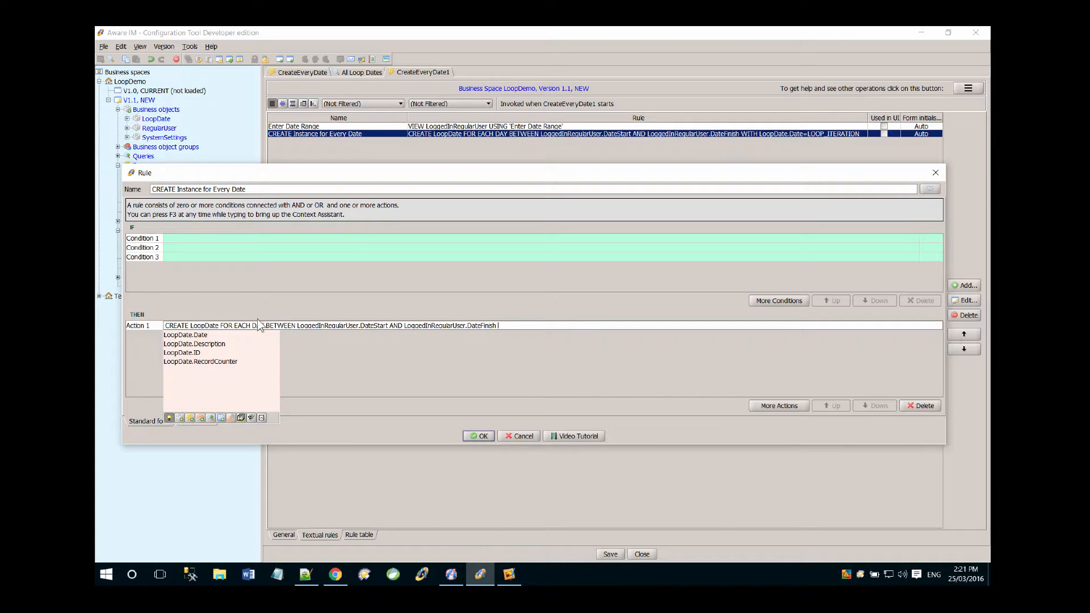
drag(252, 325, 613, 327)
key(Delete)
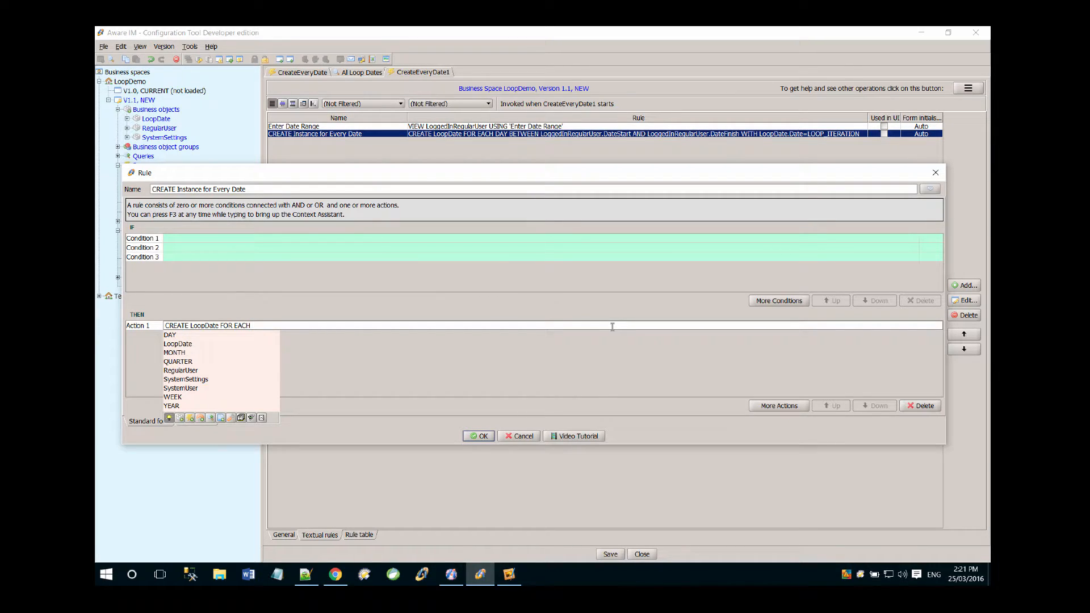
- Continue the action with NUMBER BETWEEN 0 AND, followed by the DAY_DIFFERENCE function
text(NUMBER)
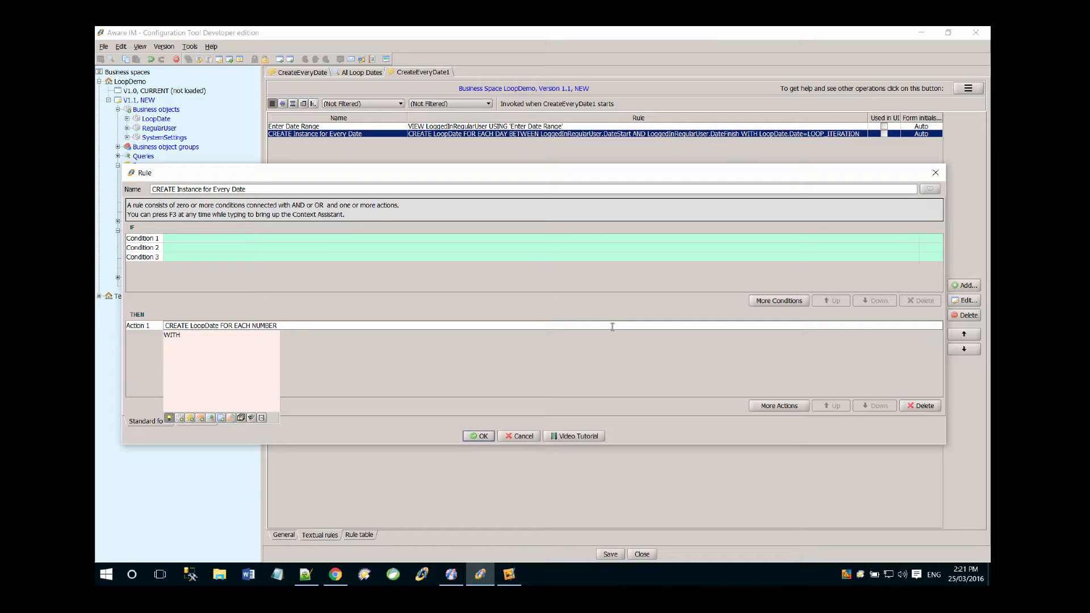
text( BETW)
key(Down)
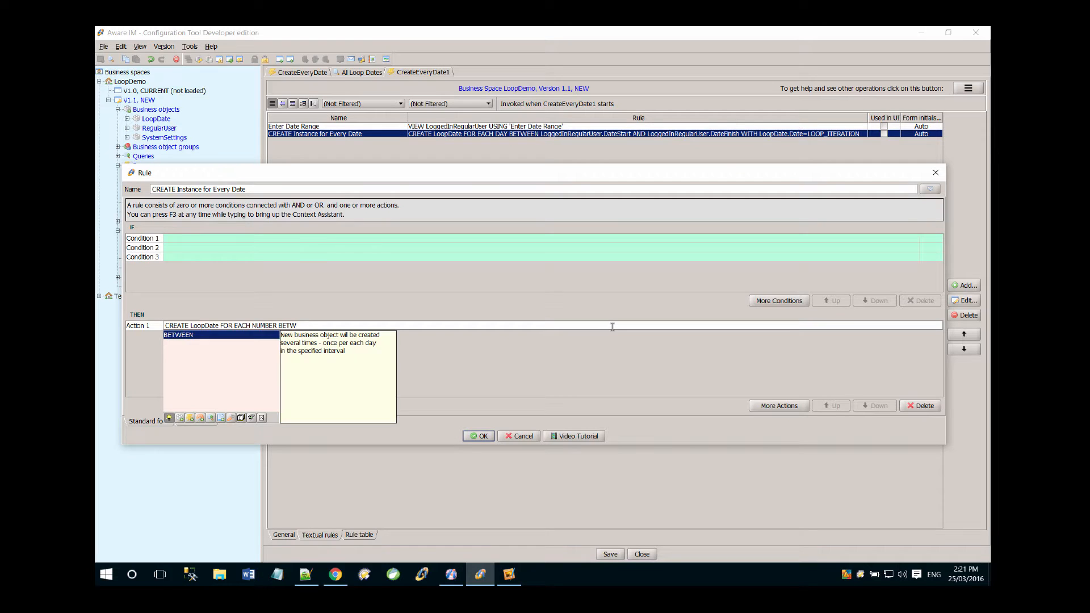
key(Return)
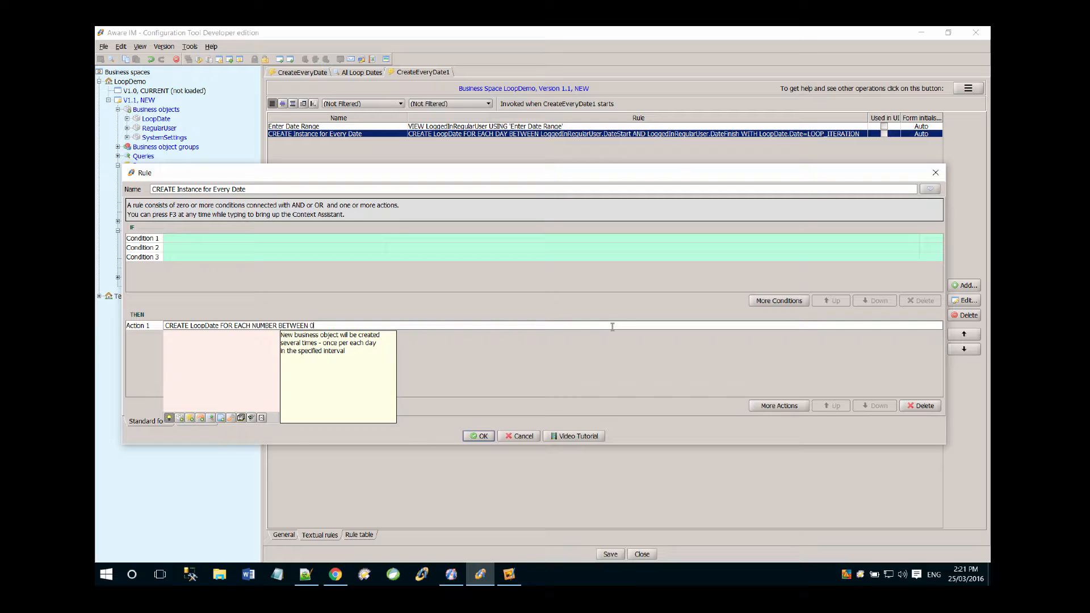
text(0 AND)
click(241, 417)
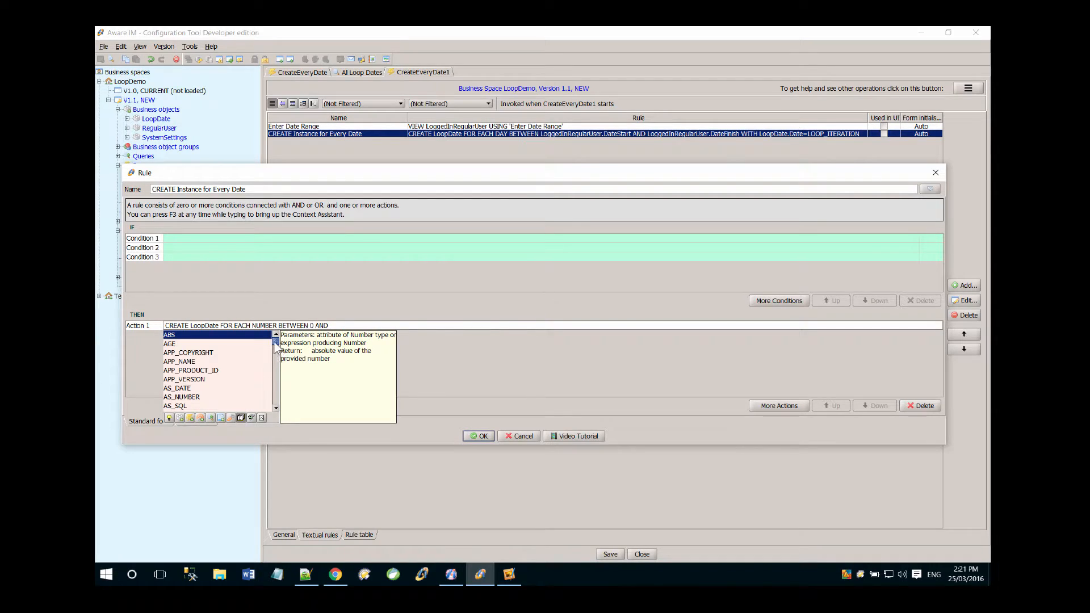
mouse_move(275, 342)
mouse_down()
mouse_move(274, 362)
mouse_move(275, 352)
mouse_up()
click(222, 397)
double_click(217, 396)
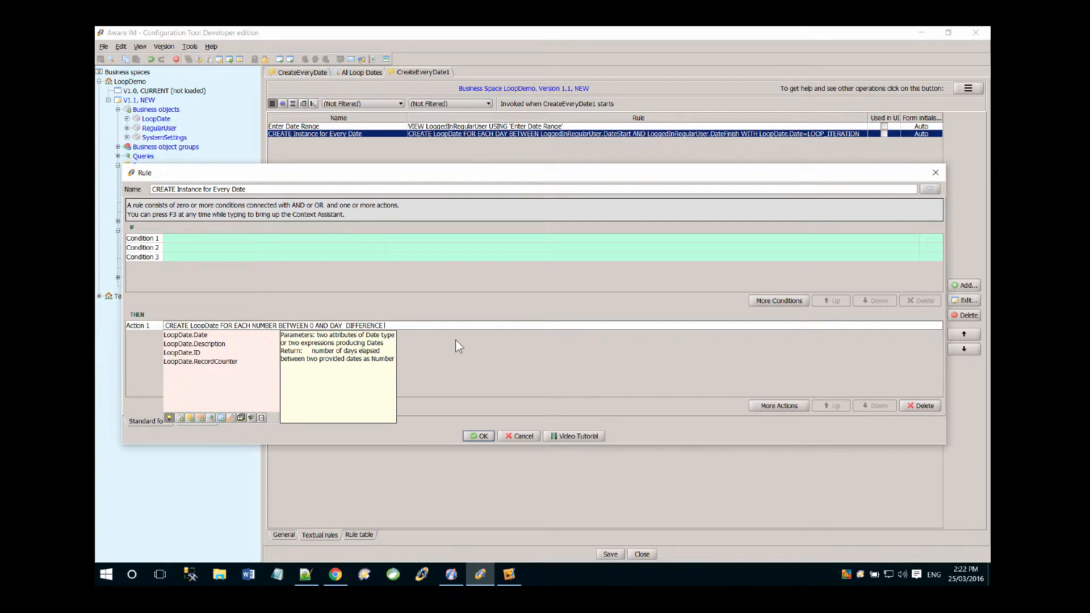
- Give DAY_DIFFERENCE the arguments LoggedInRegularUser.DateStart and LoggedInRegularUser.DateFinish, and begin a WITH clause after it
text((LoggedInRe)
drag(387, 325, 484, 327)
click(508, 324)
key(ctrl+v)
key(BackSpace)
key(BackSpace)
key(BackSpace)
key(BackSpace)
key(BackSpace)
key(BackSpace)
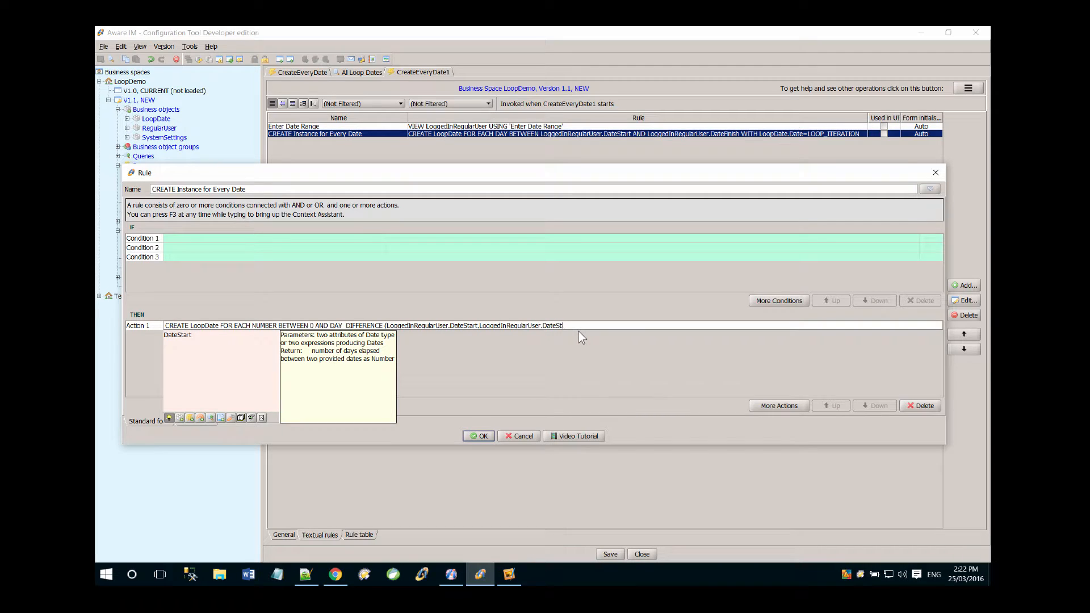
text(Finish) WITH Loop)
- Begin the WITH clause's assignments with LoopDate.RecordCounter=LOOP_ITERATION+1, followed by a comma
text(Date.RecordCounter=)
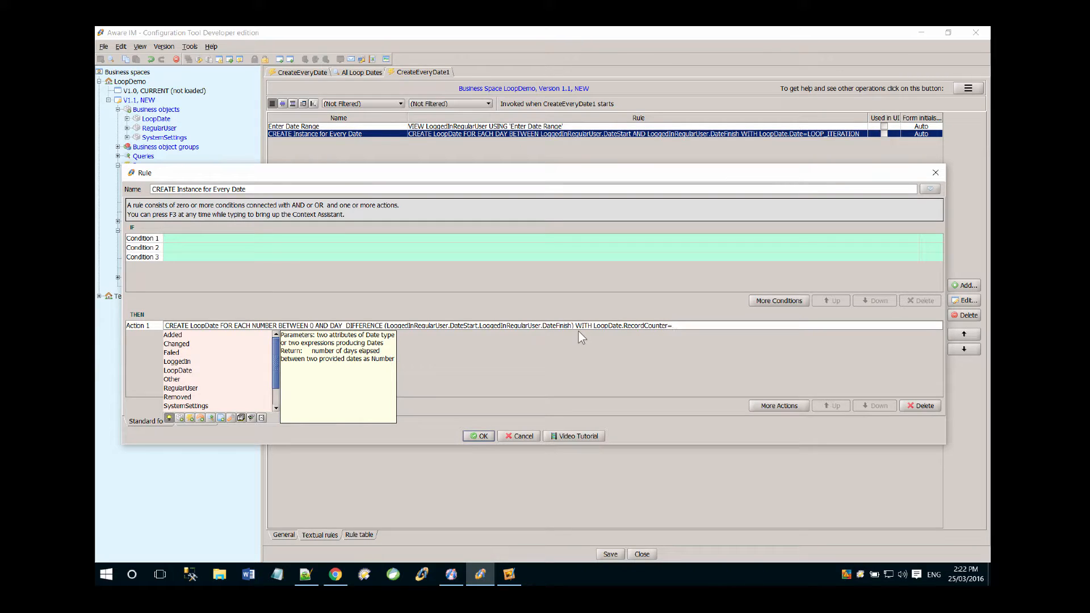
text(L)
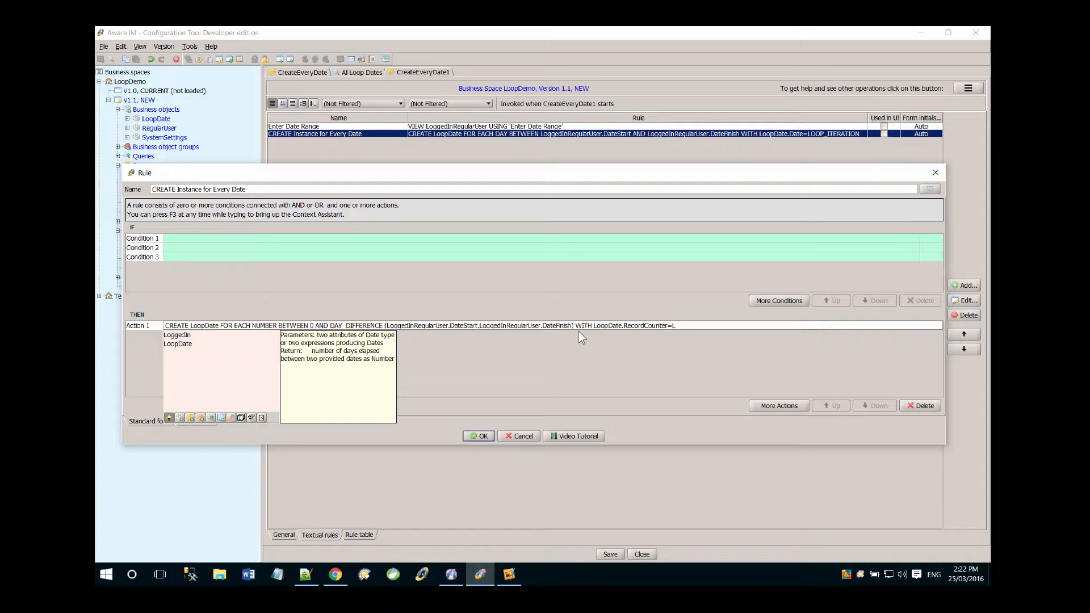
text(OOP)
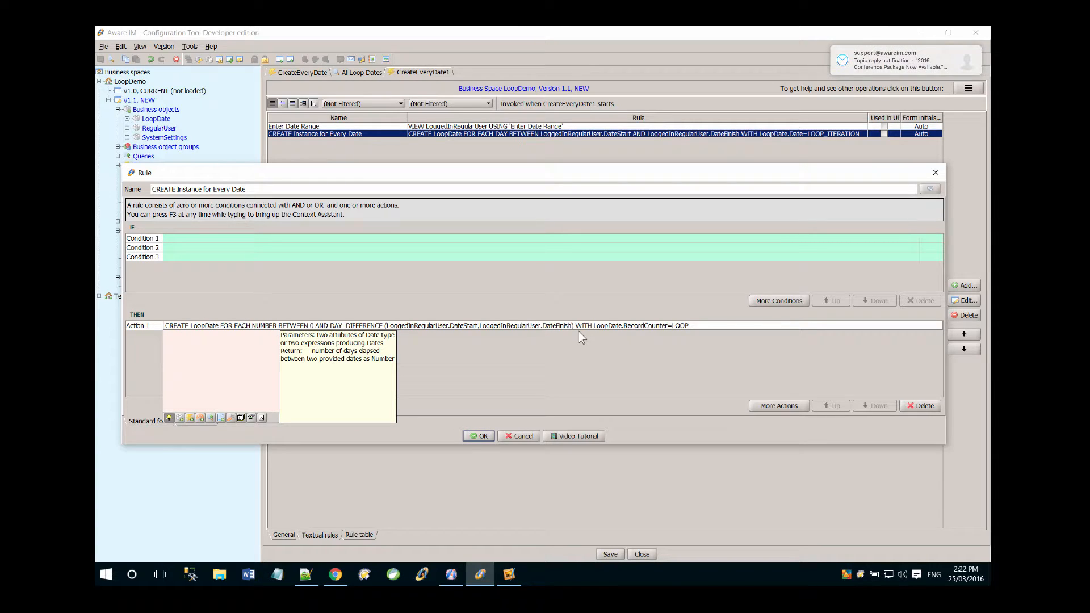
text(_ITERATION)
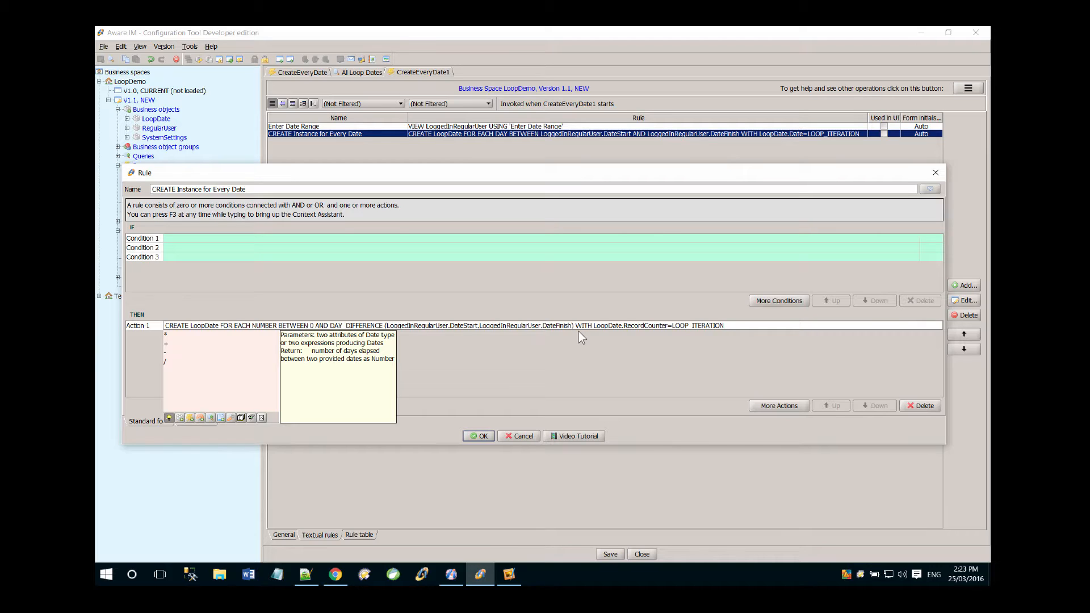
text(+1.)
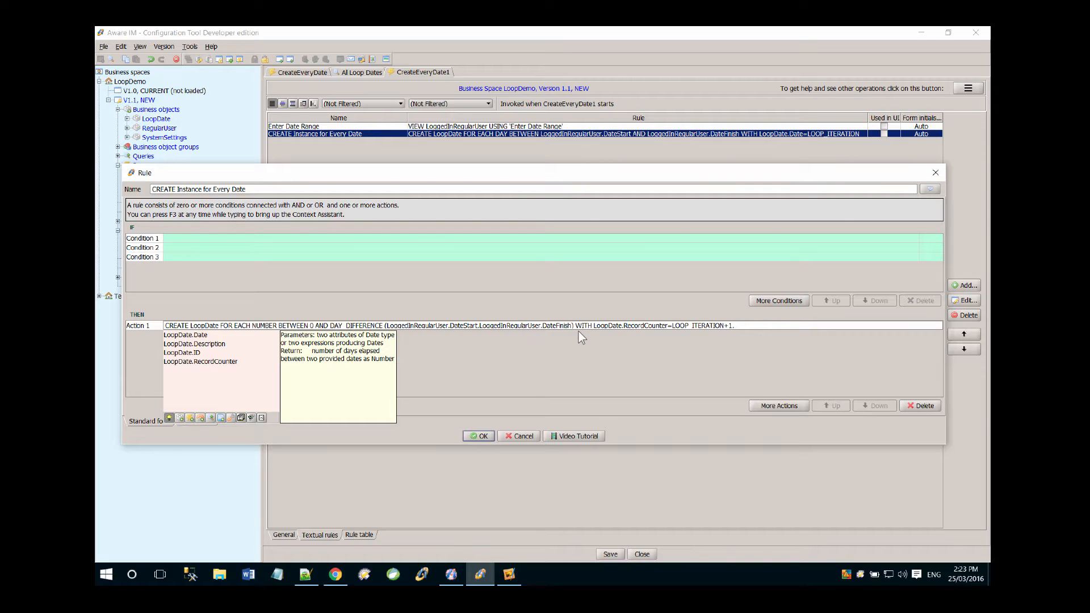
- Add a second assignment to the action that sets LoopDate.Date equal to the DATE_ADD function
text(L)
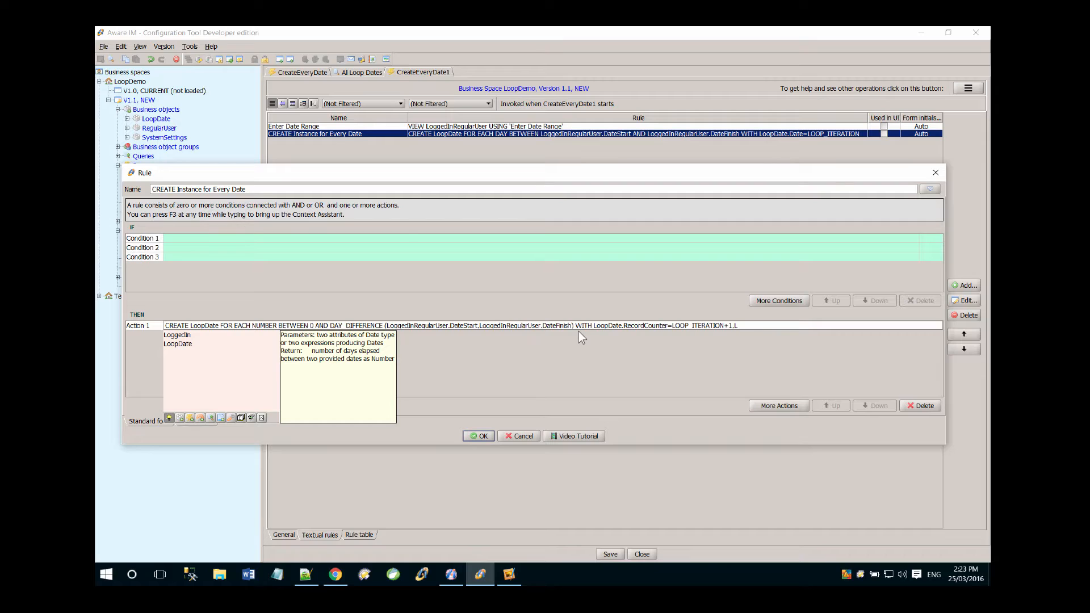
text(oopDate.)
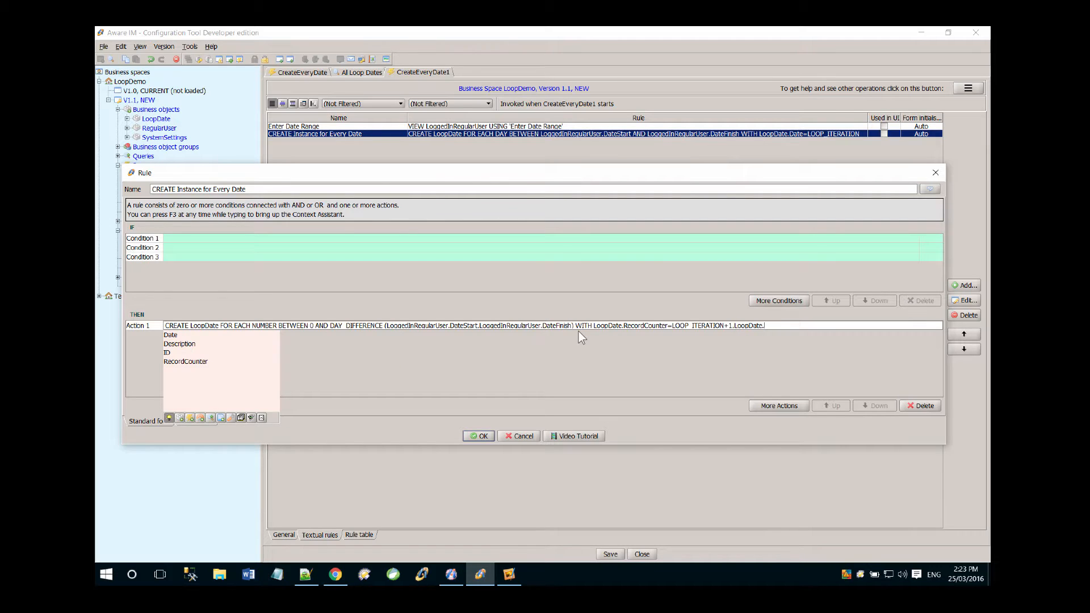
key(Down)
key(Return)
text(=)
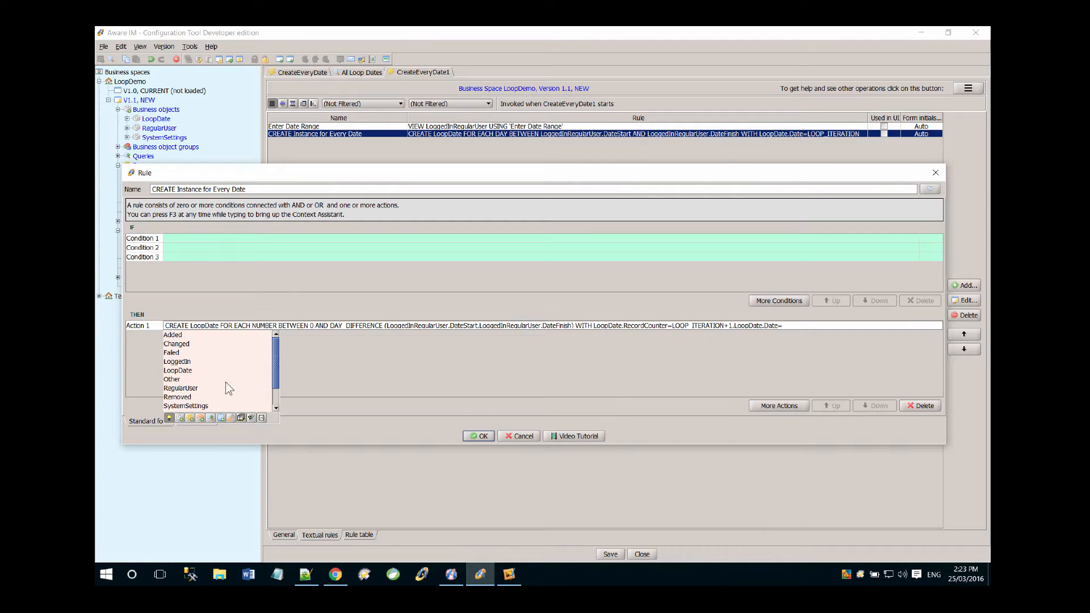
click(241, 417)
scroll(250, 389, down, 7)
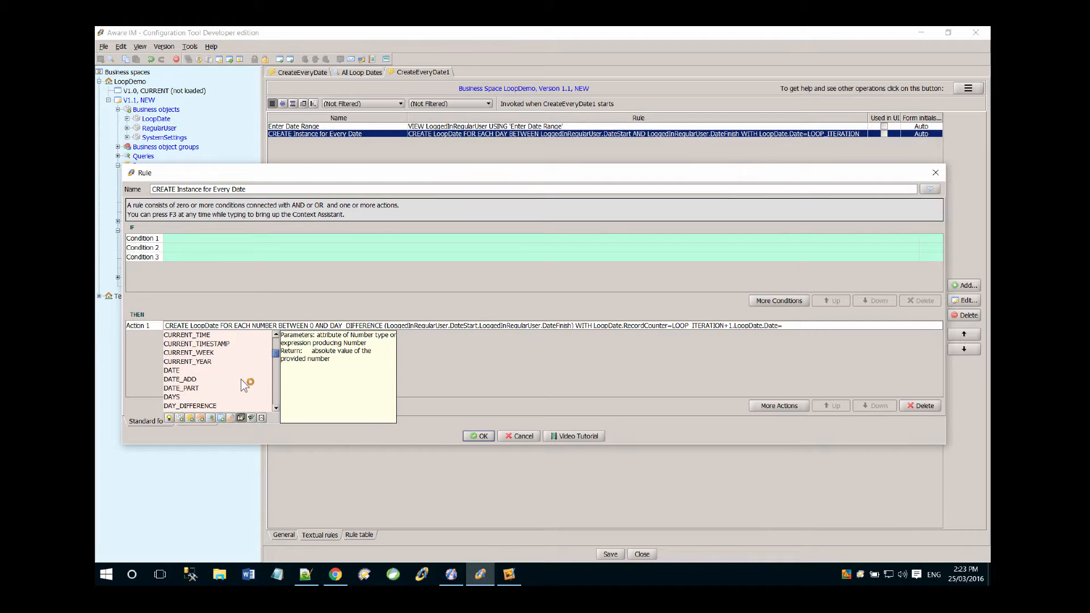
click(209, 380)
double_click(209, 380)
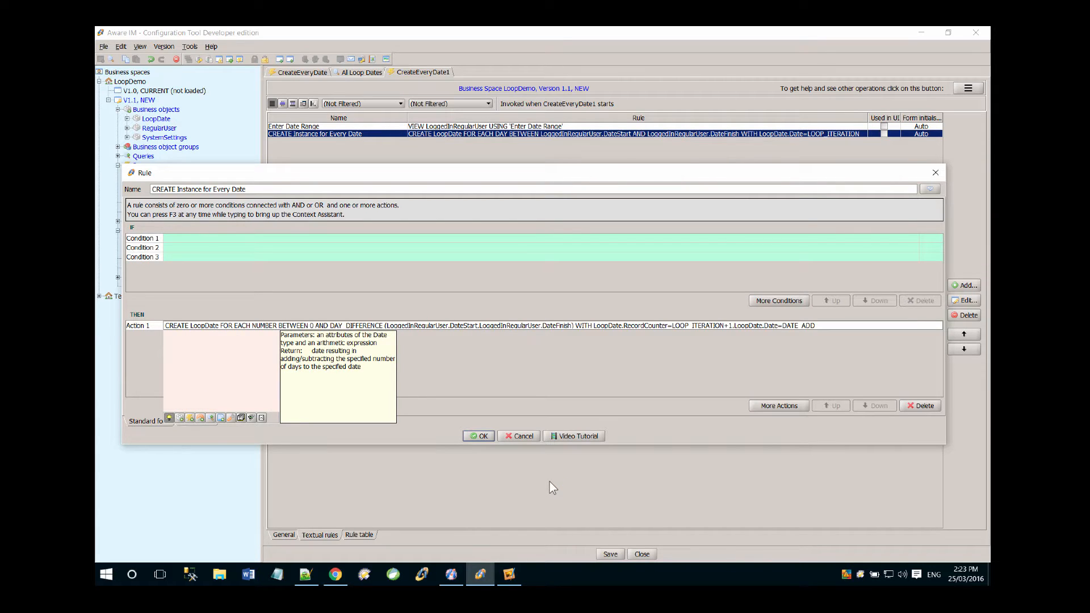
- Open DATE_ADD's arguments and enter LoggedInRegularUser.DateStart as the first one
text(()
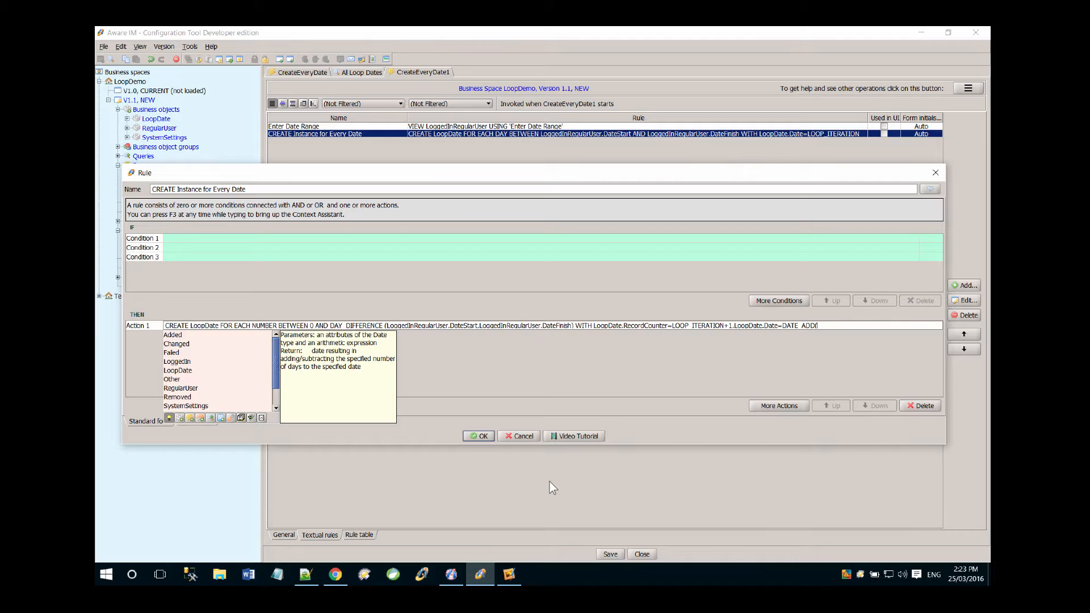
text(Lo)
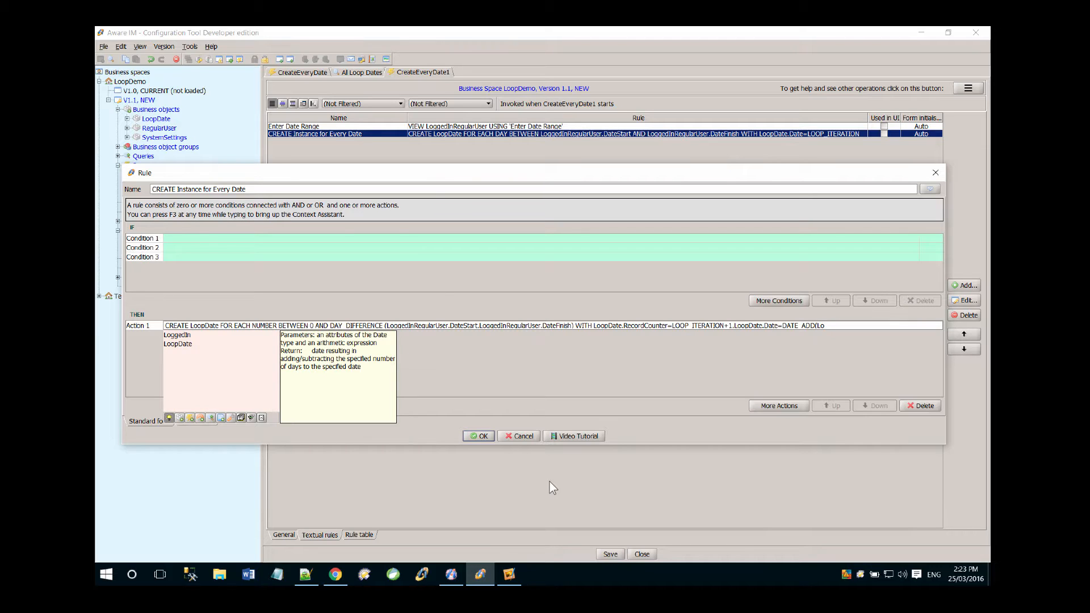
key(Down)
key(Return)
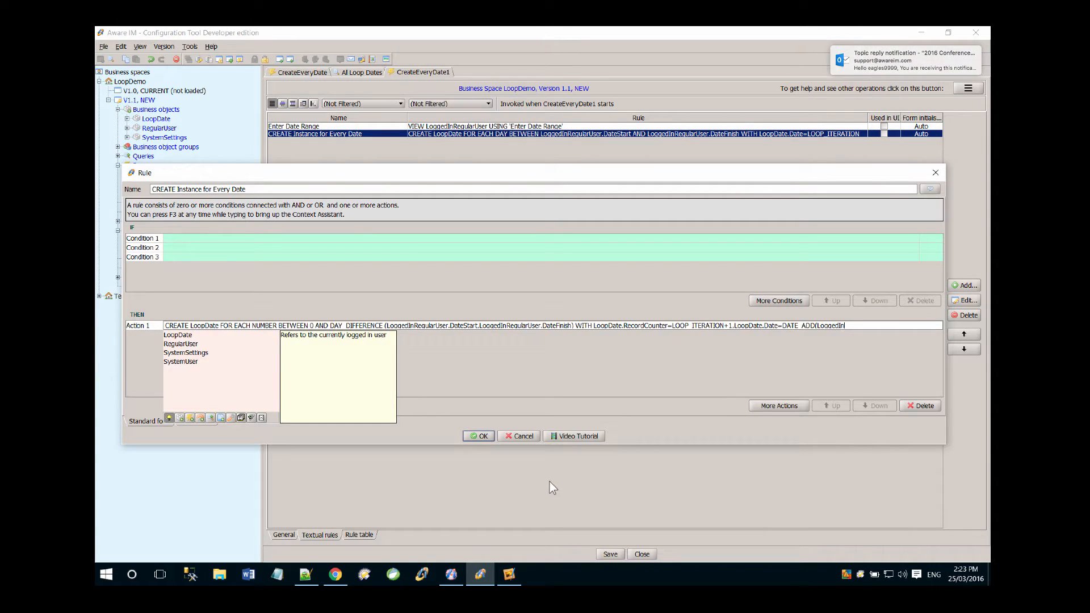
key(Down)
key(Down)
key(Return)
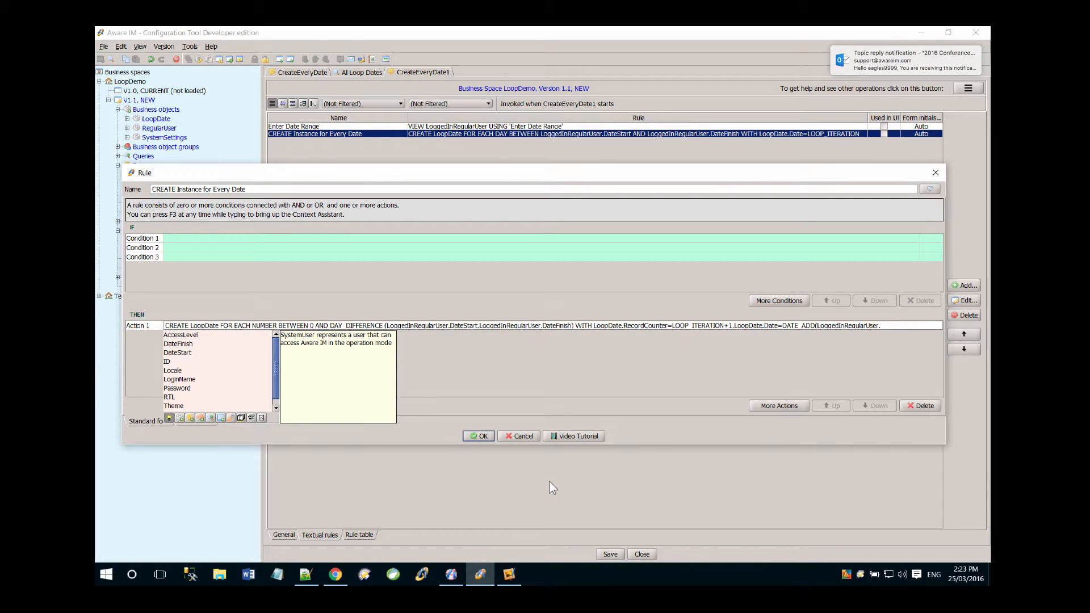
key(Down)
key(Down)
key(Down)
key(Return)
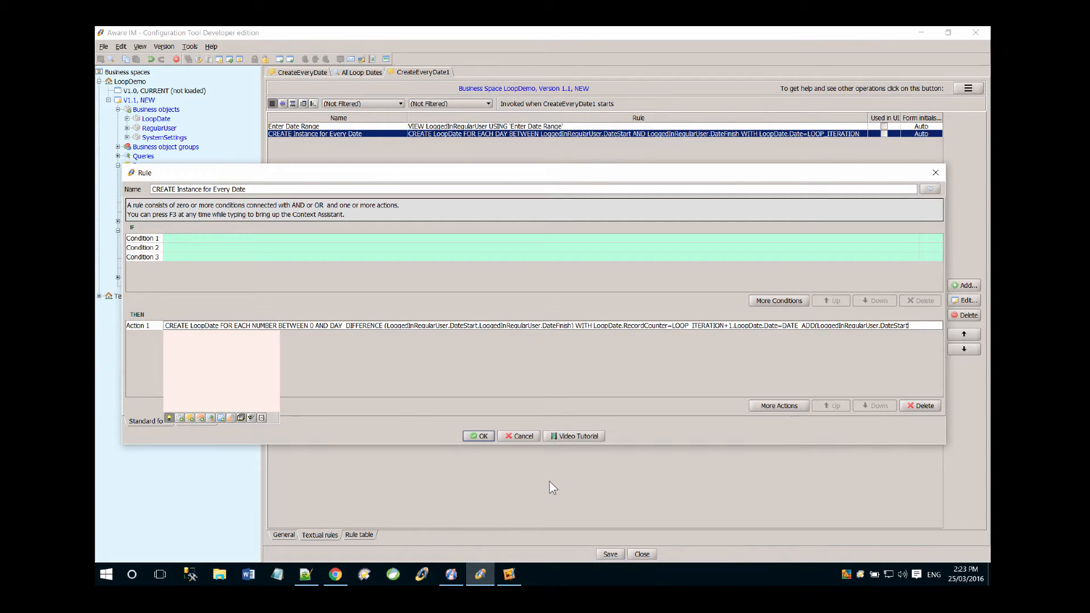
- Enter LOOP_ITERATION as DATE_ADD's second argument, close the parenthesis and confirm the rule
text(,)
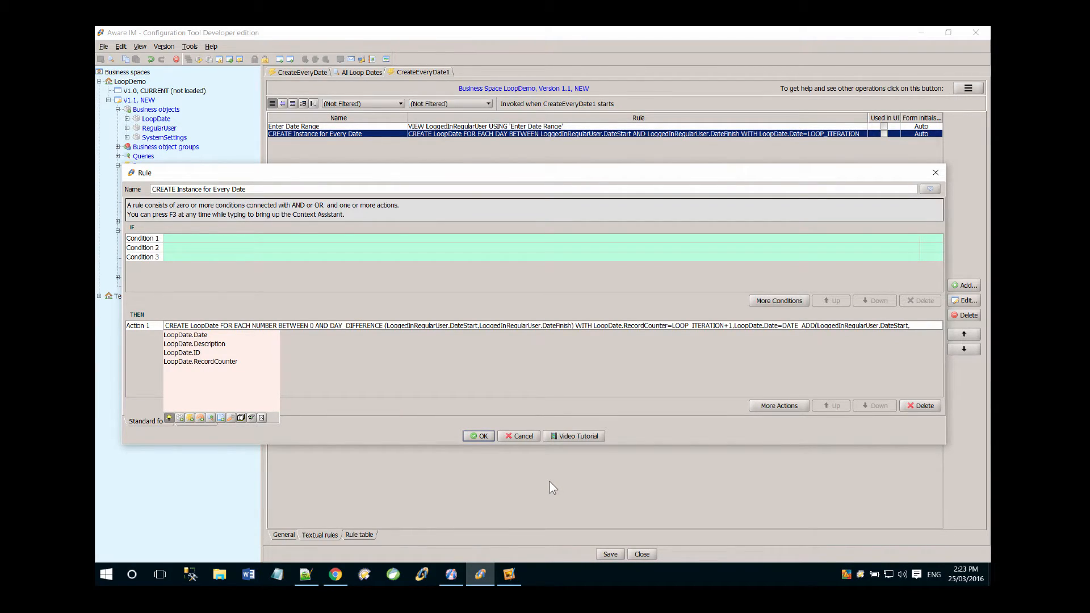
text(LOOP)
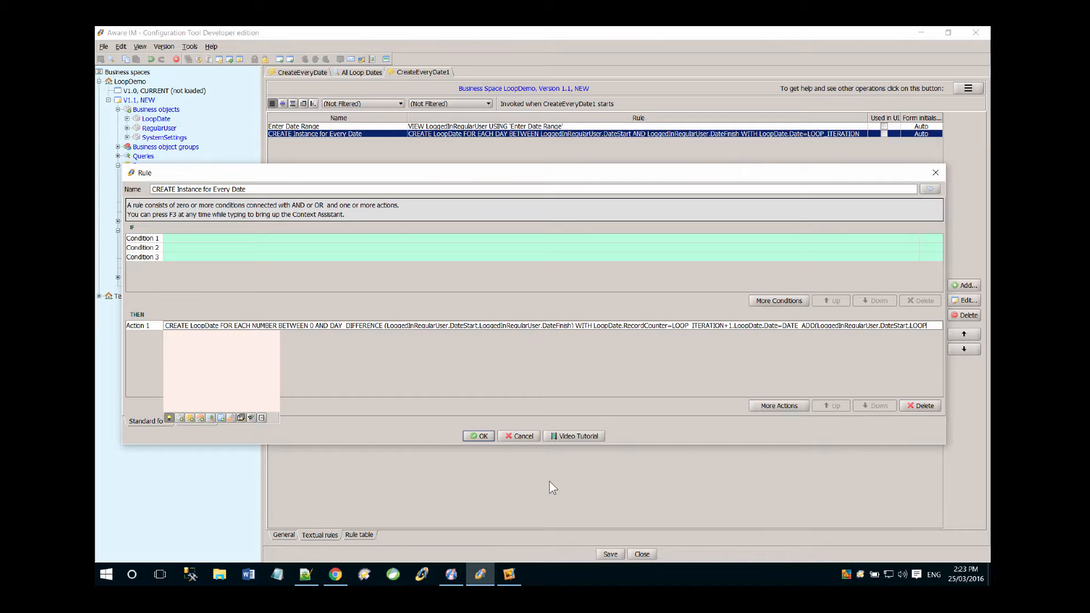
text(_ITERATION)
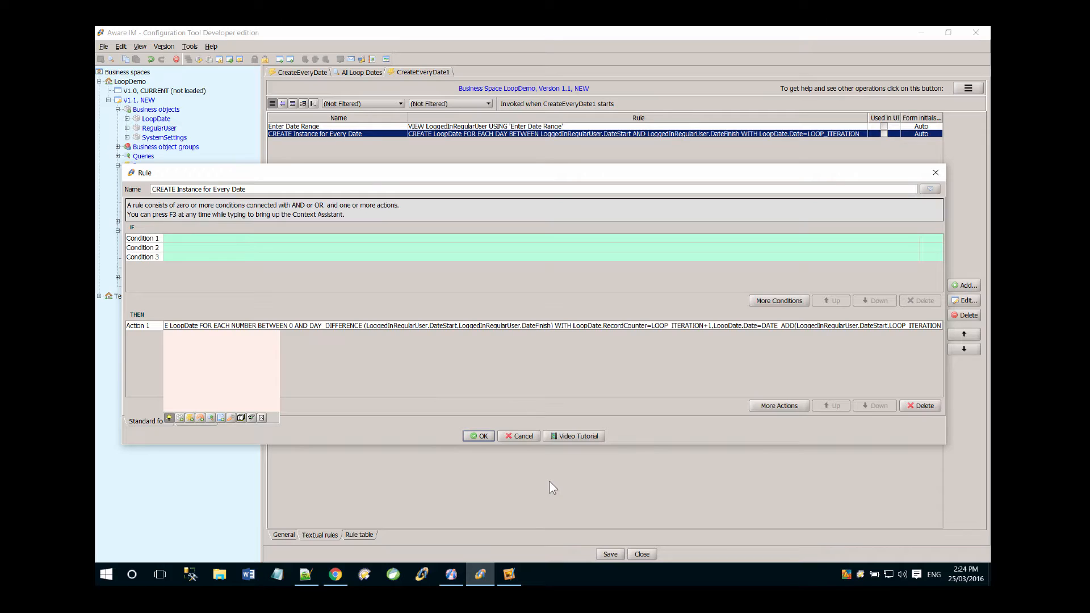
text())
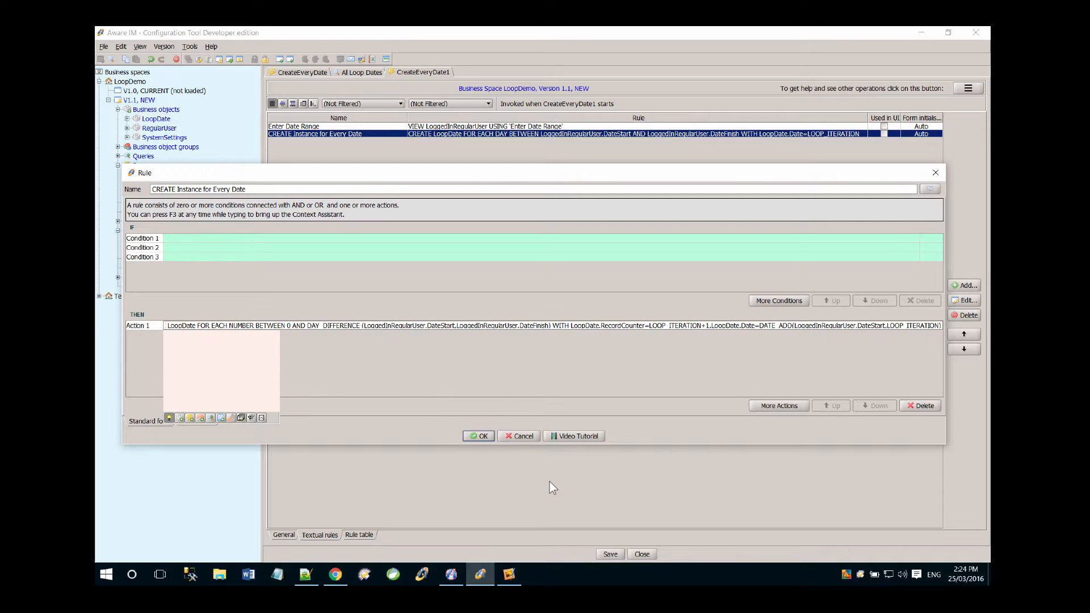
click(262, 190)
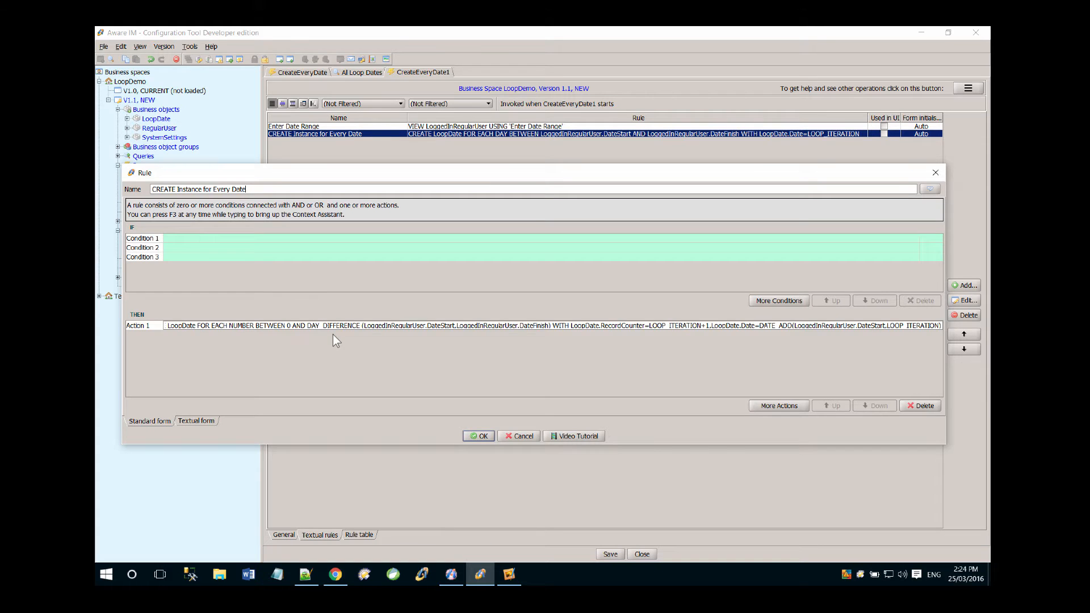
key(Return)
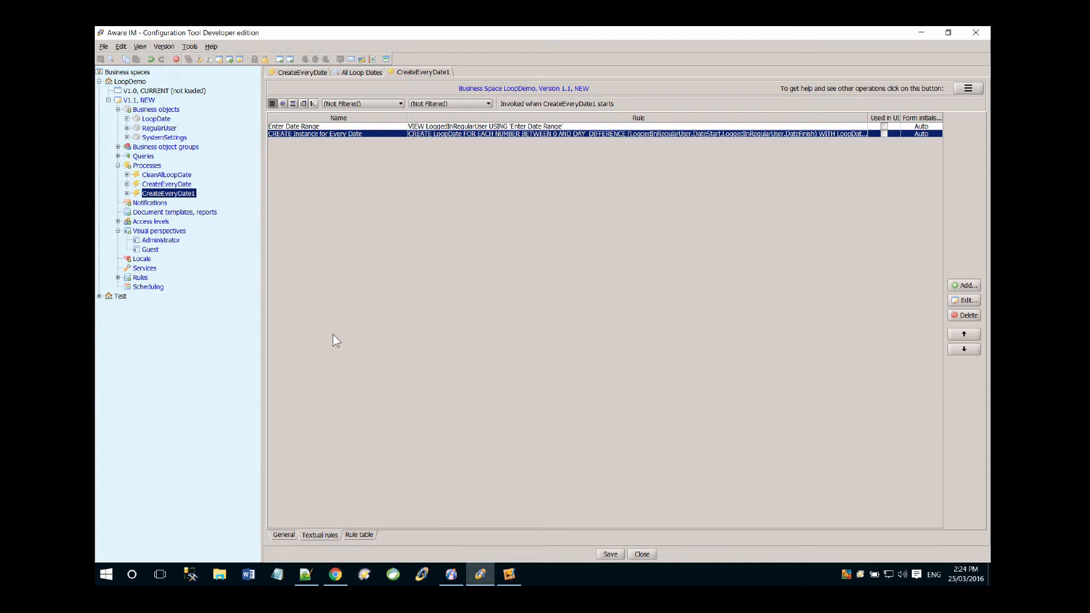
- Rename the CREATE rule "CREATE Instance for Every Date With Record Counter", confirm it and save the process
double_click(464, 134)
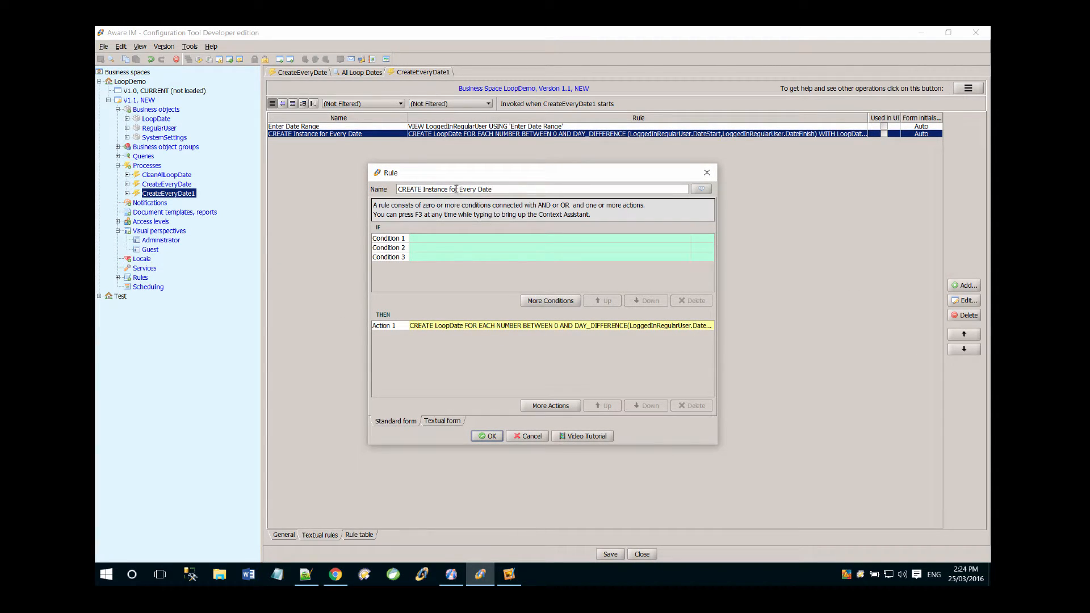
click(496, 190)
text(With Record Counter)
drag(719, 334, 982, 334)
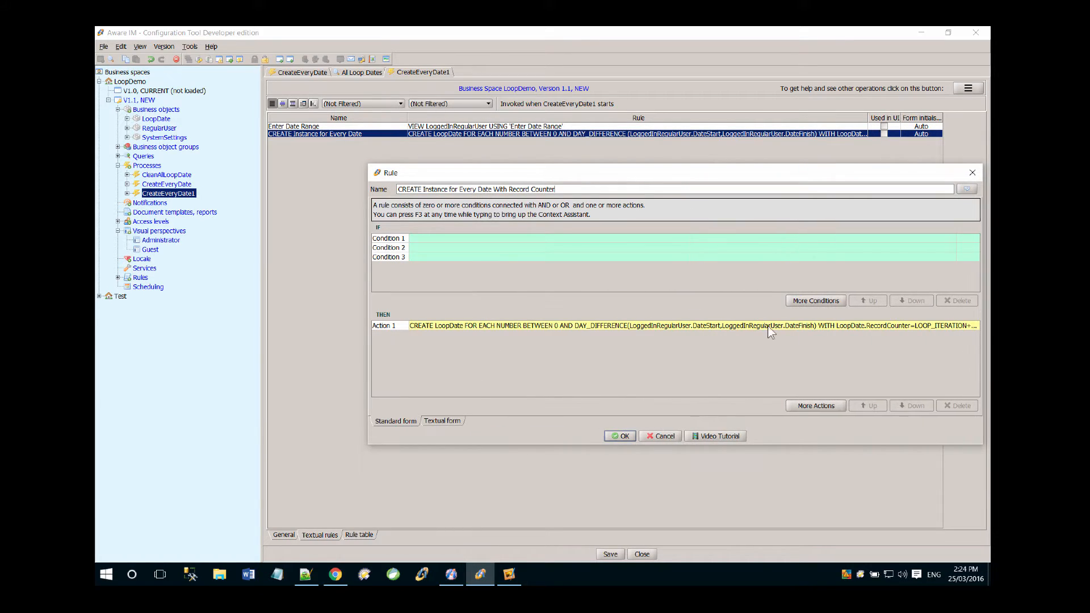
drag(367, 271, 110, 270)
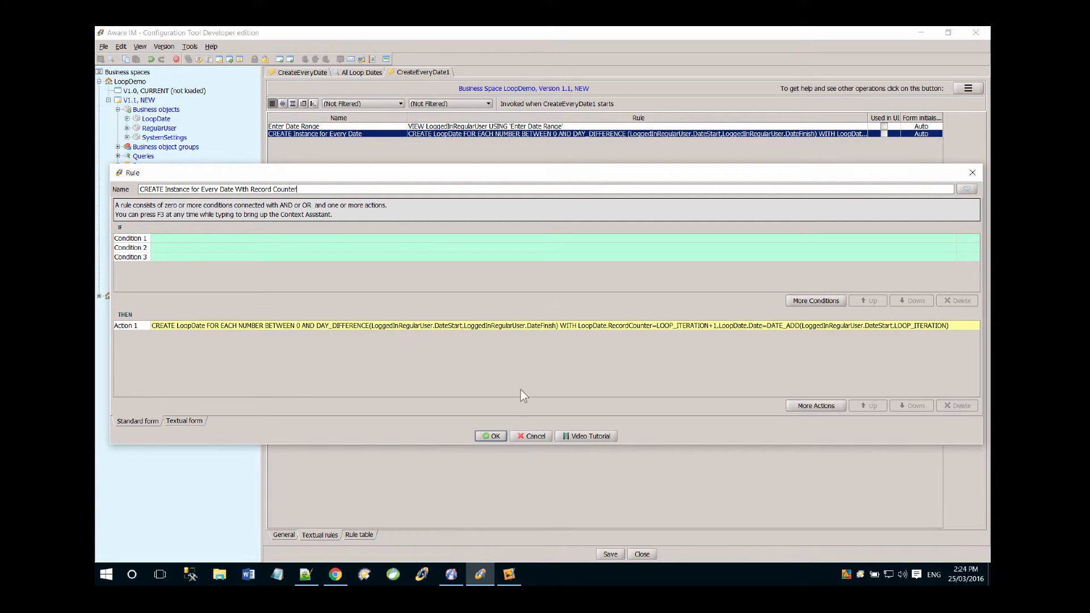
click(488, 436)
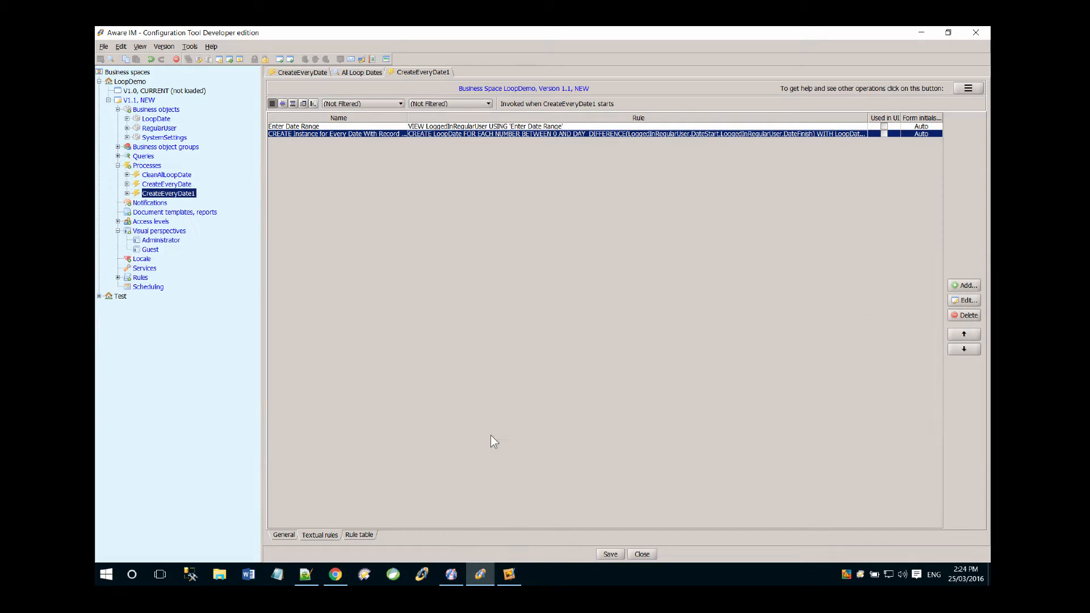
click(611, 555)
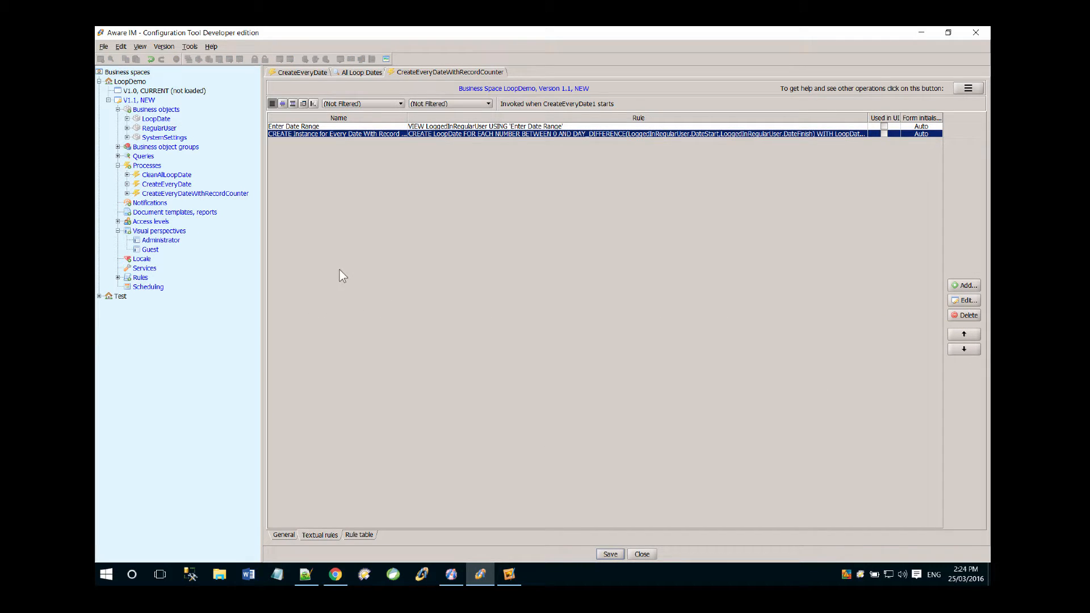
- In the All Loop Dates query's display settings, add a panel operation named "Every Day Wit Rec Counter"
click(361, 72)
click(497, 302)
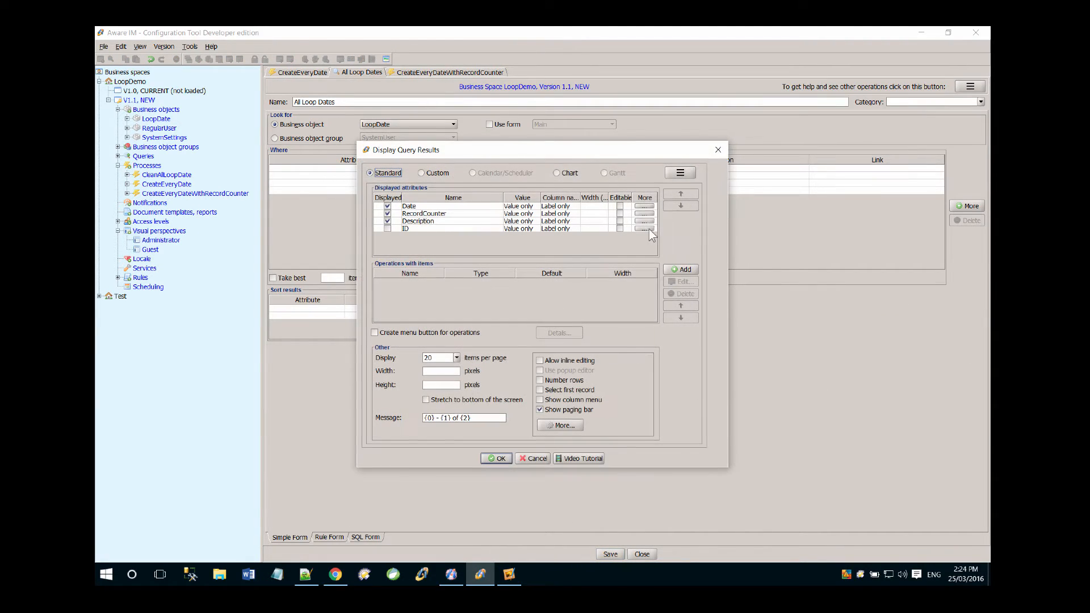
click(680, 172)
click(696, 182)
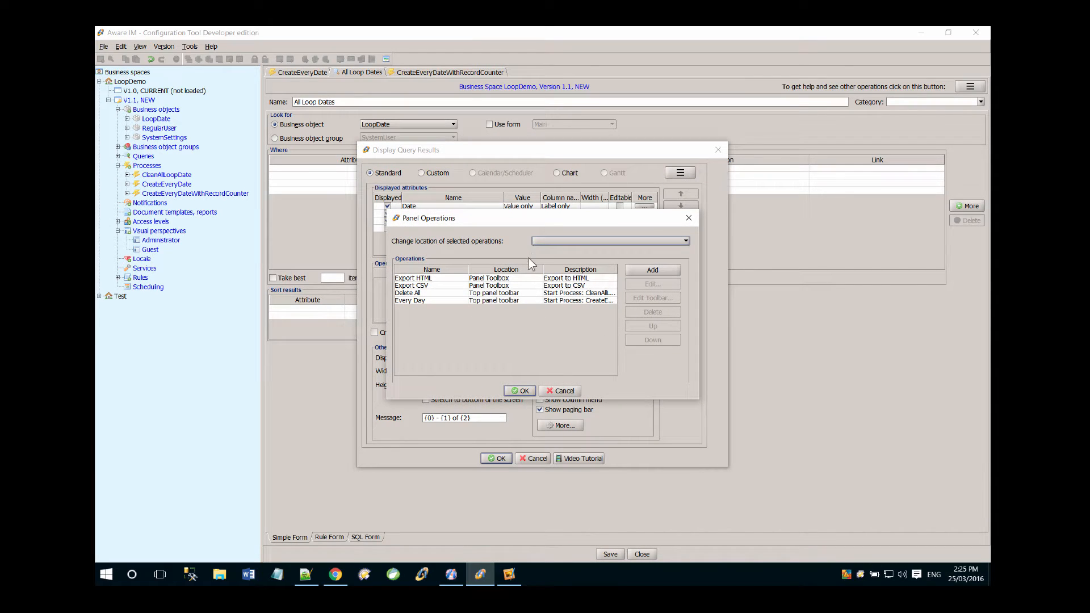
click(650, 271)
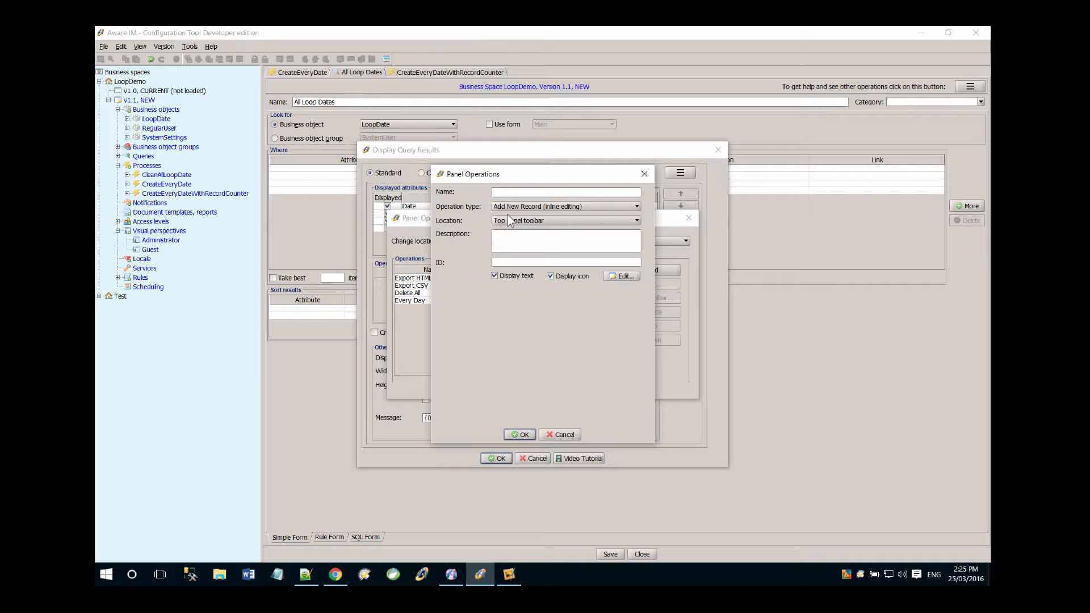
text(Every Day Wit Rec Counter)
- Make the new panel operation a Start Process operation that runs CreateEveryDateWithRecordCounter, and confirm it
click(513, 207)
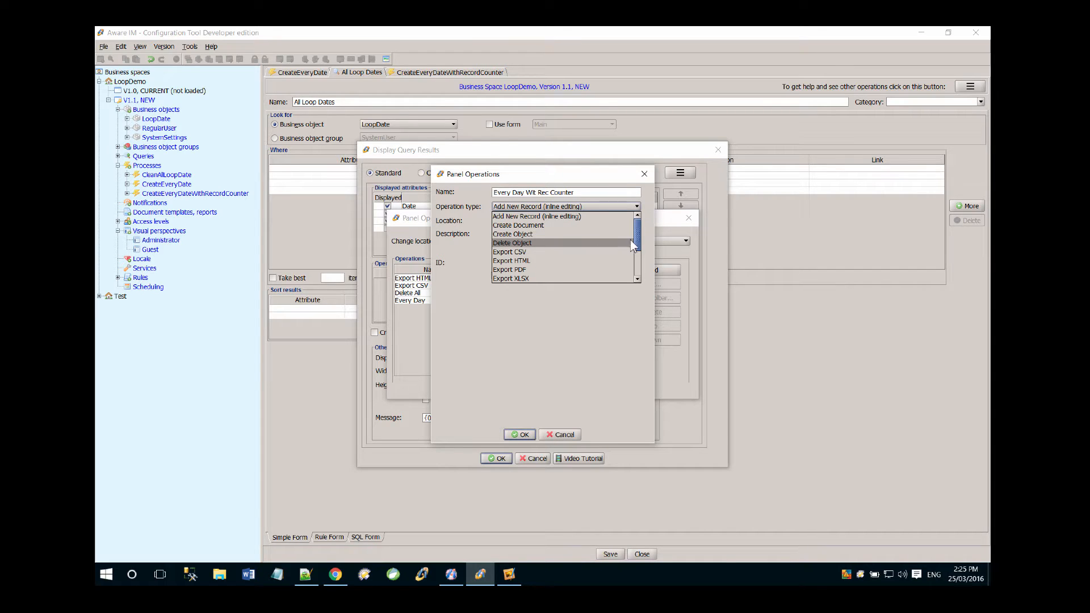
drag(634, 236, 632, 267)
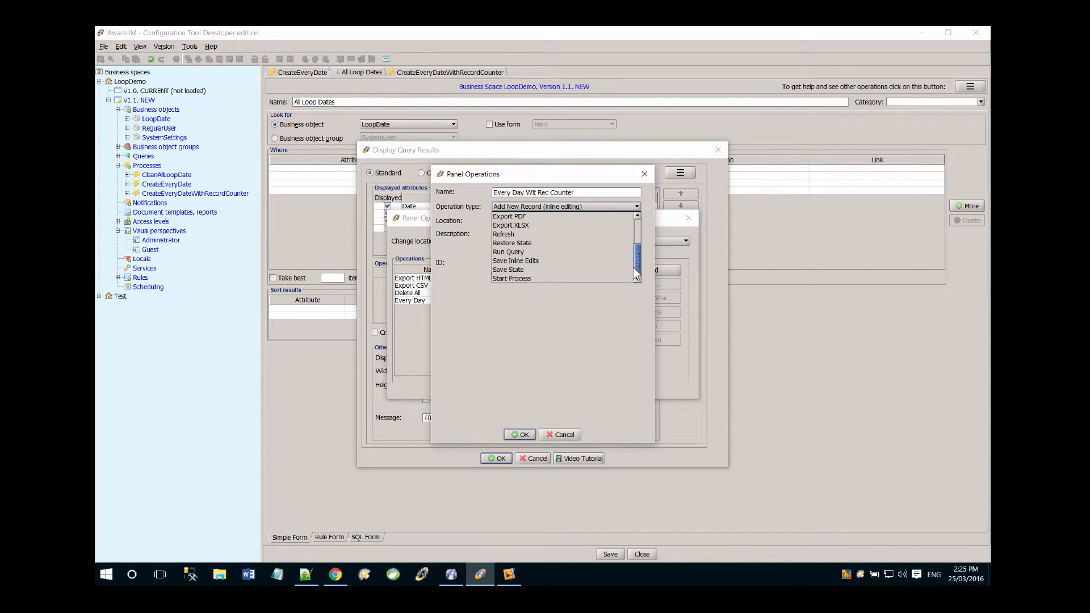
click(580, 279)
click(570, 291)
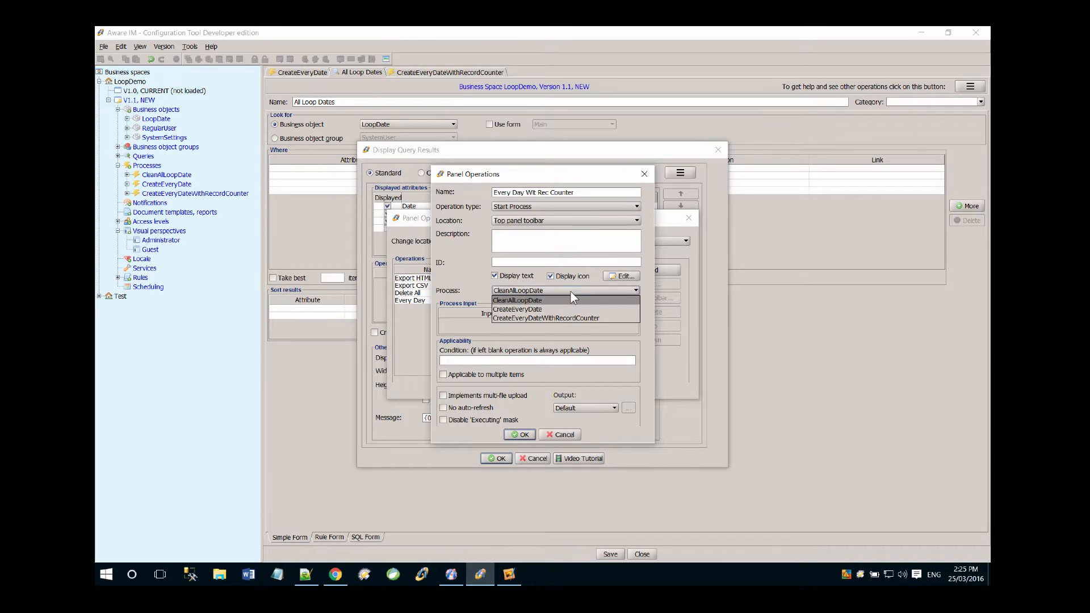
click(565, 318)
click(519, 435)
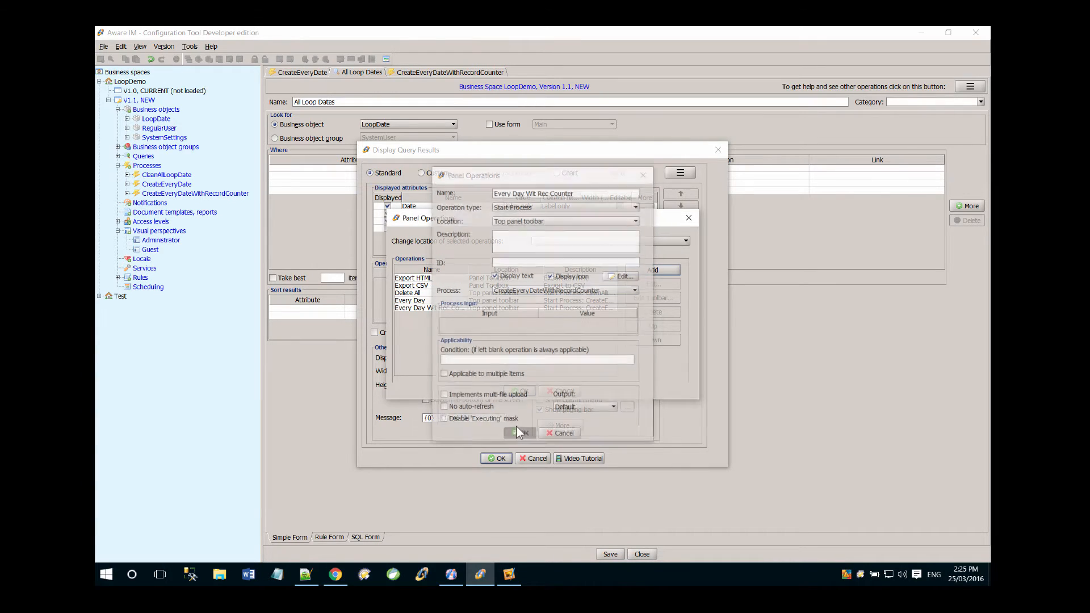
- Accept the panel operations and display settings, and save and close the All Loop Dates query
click(519, 391)
click(497, 458)
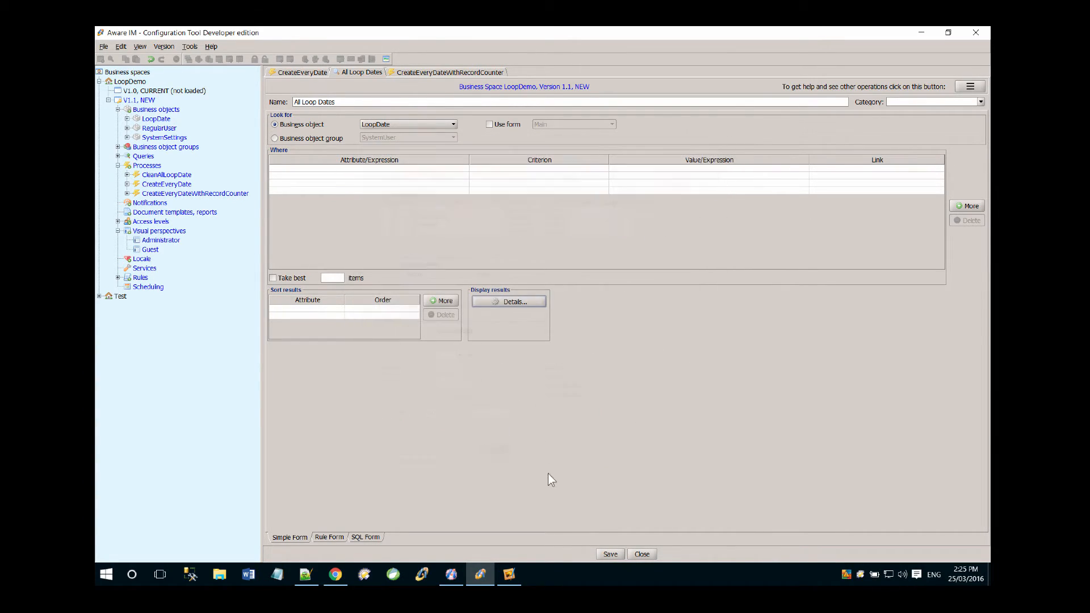
click(611, 554)
click(642, 556)
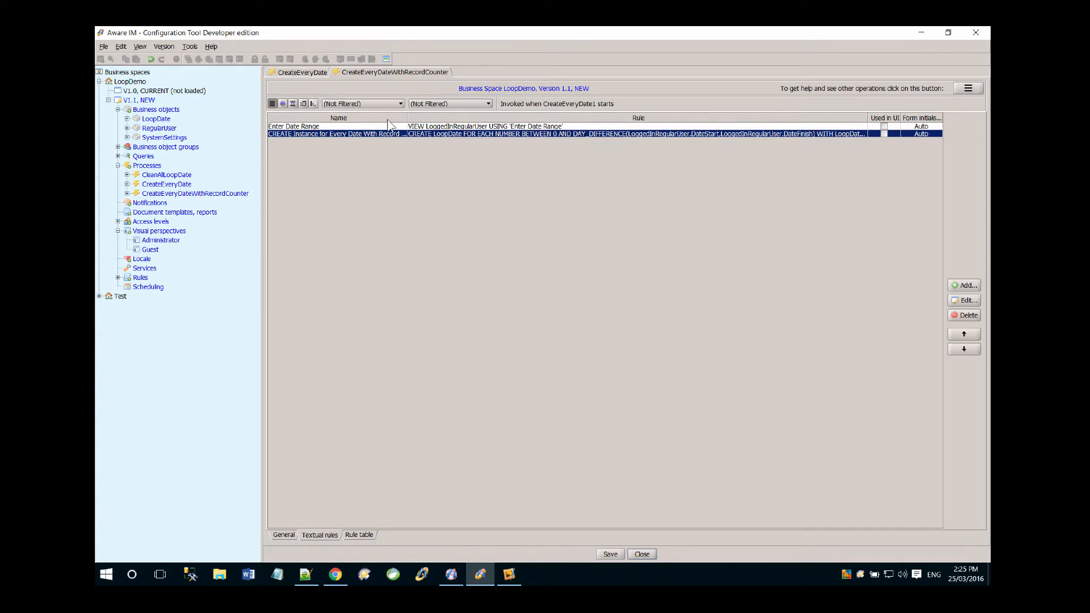
- Save and close the open processes, and put LoopDemo version 1.1 under test, accepting the business space version update
click(608, 553)
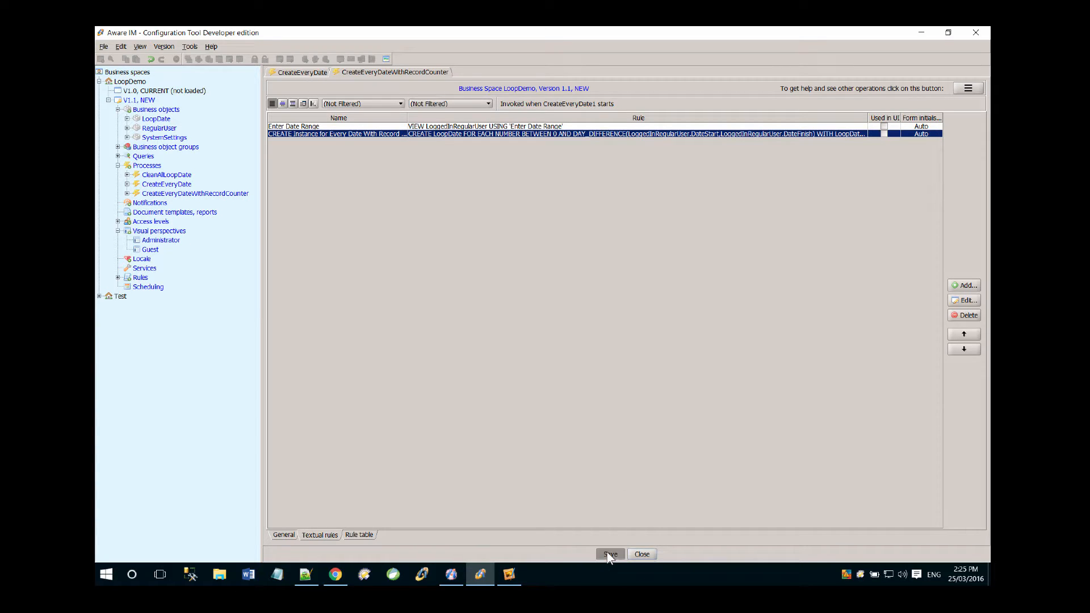
click(642, 554)
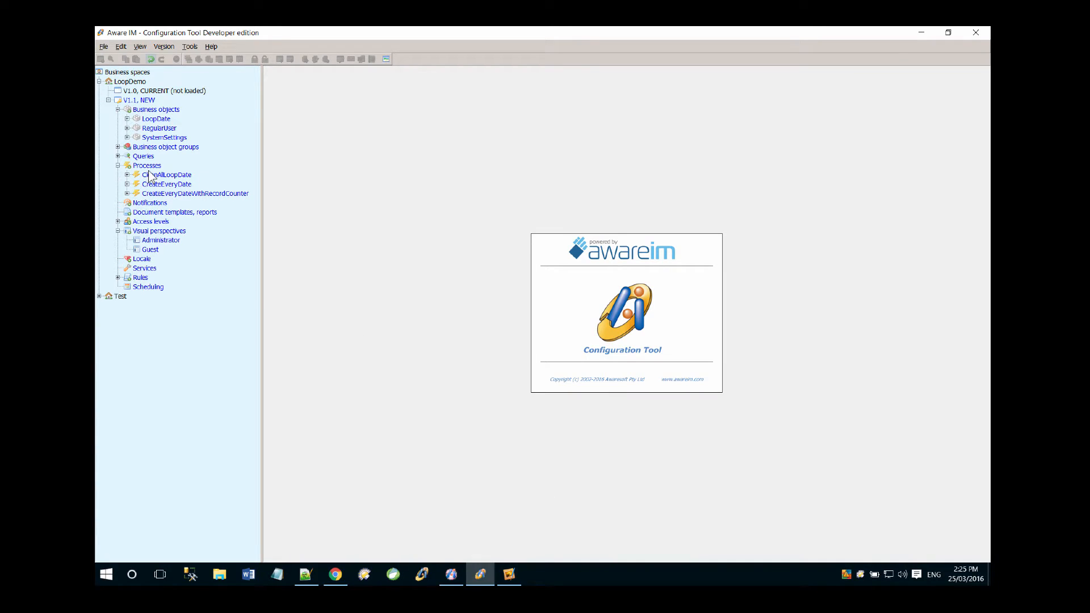
click(173, 174)
click(239, 60)
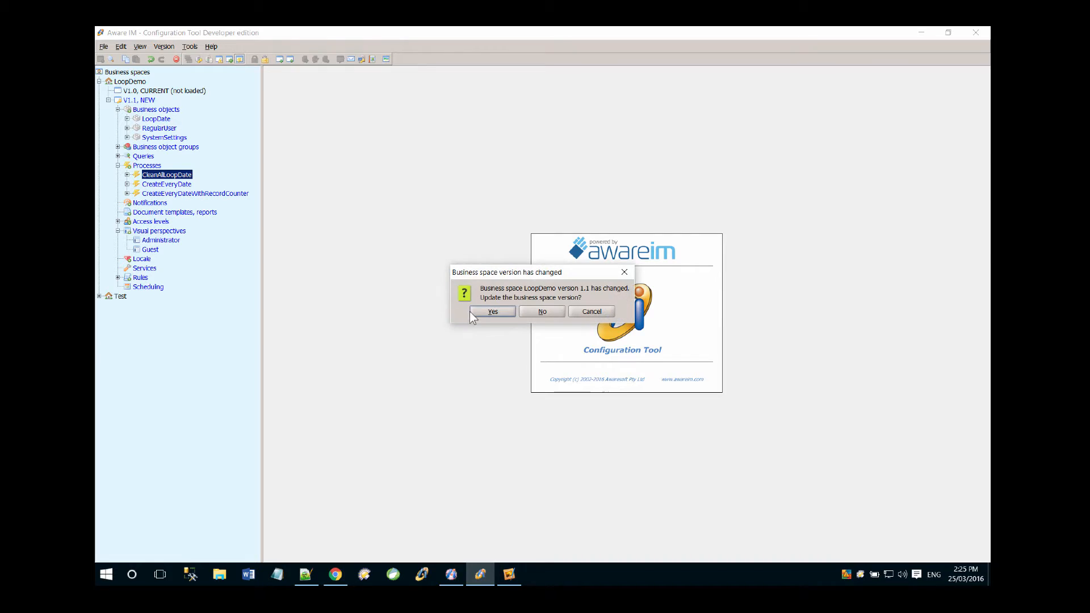
click(495, 312)
click(509, 349)
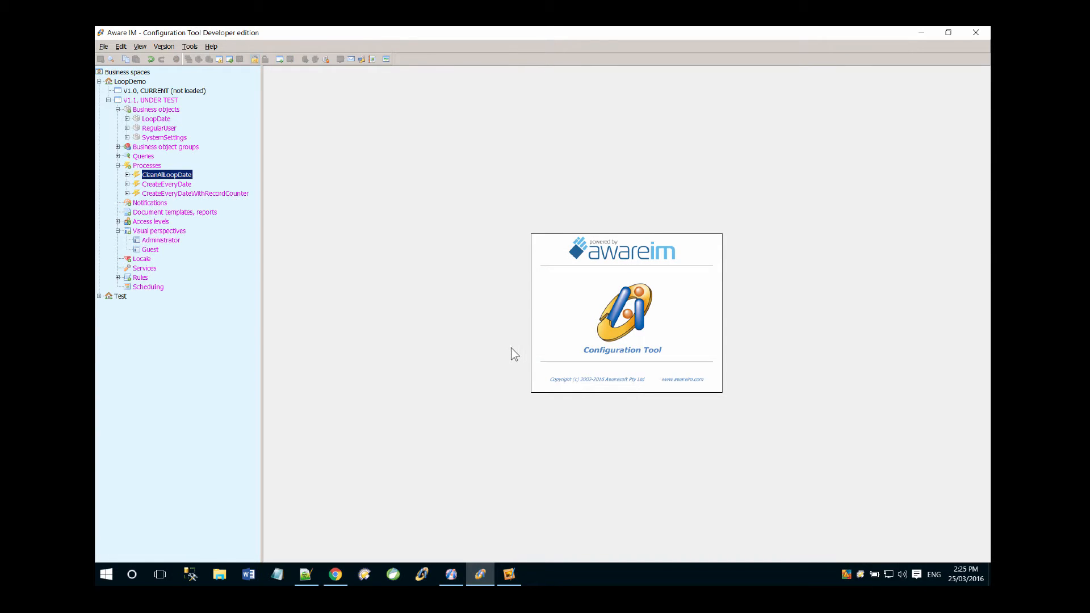
- Switch to Chrome and reload the LoopDemo page, allowing the form resubmission
click(335, 573)
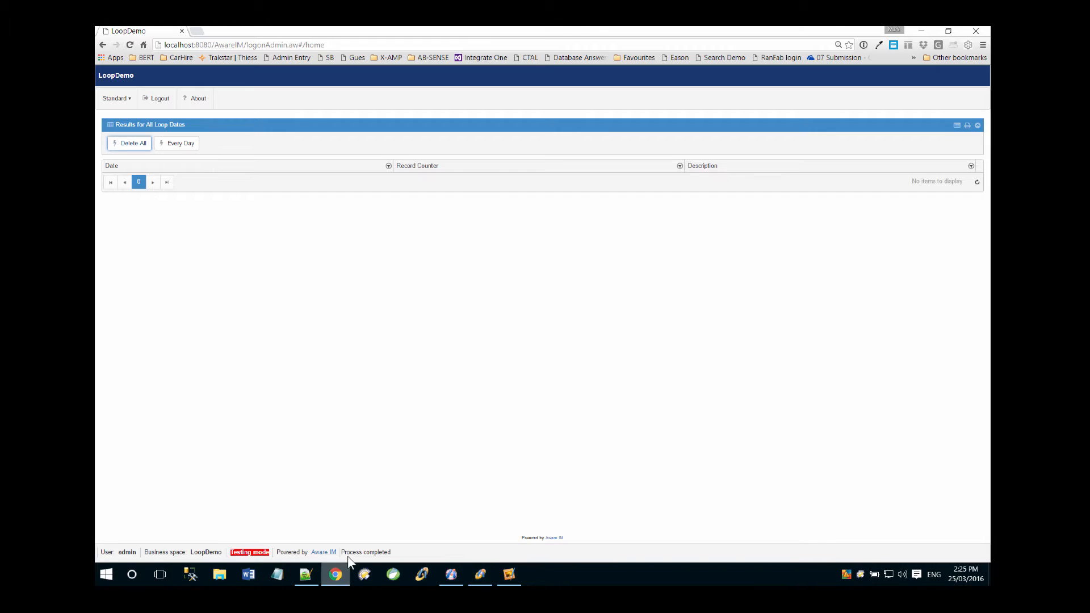
click(130, 44)
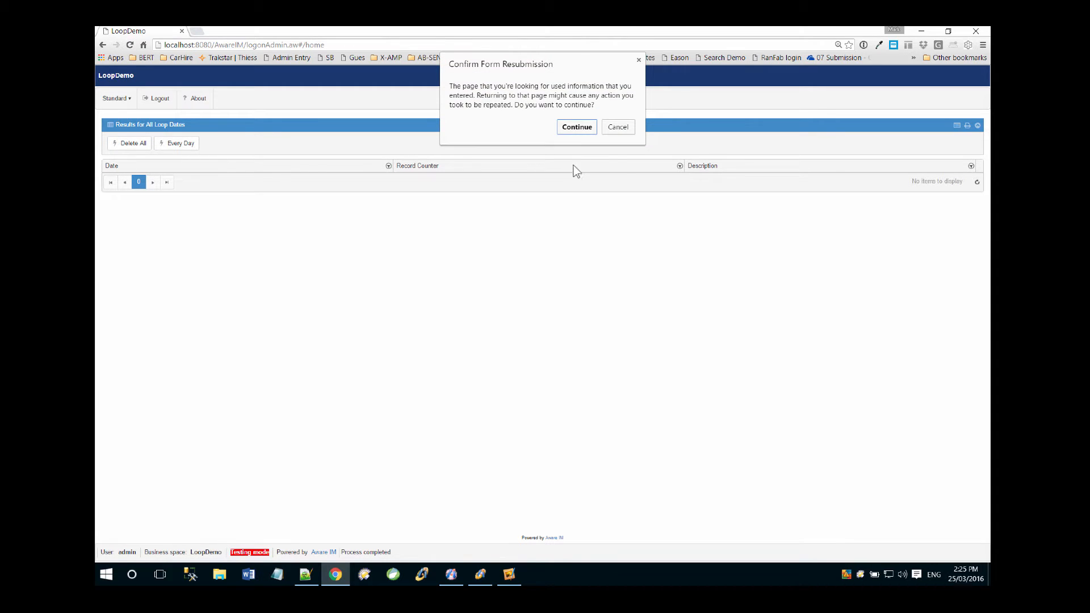
click(575, 127)
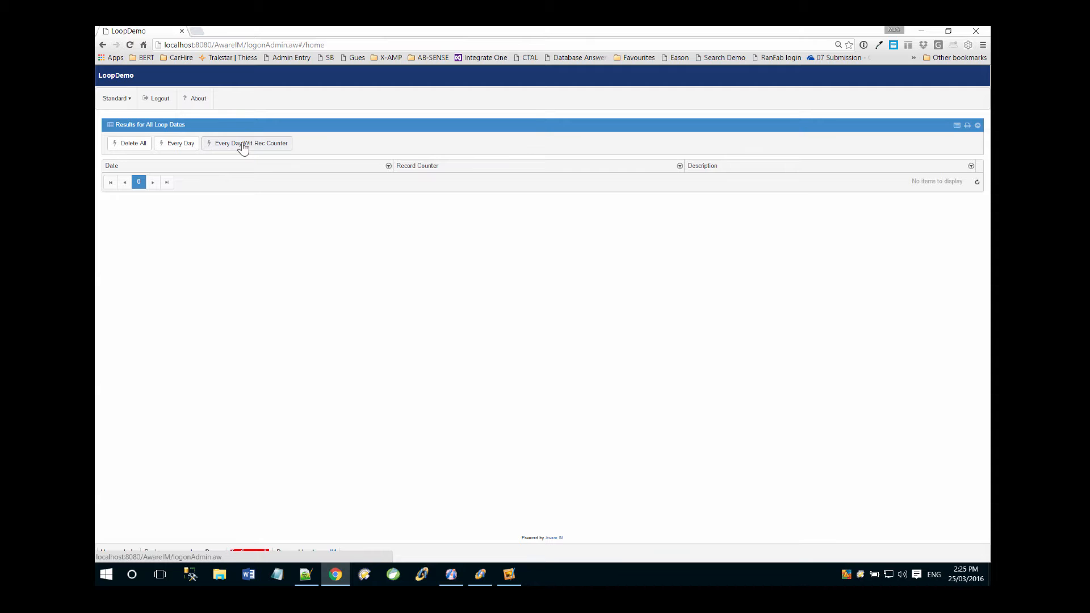
- Run Every Day Wit Rec Counter for 03/01/16 to 03/31/16 and check the created records on both result pages
click(243, 145)
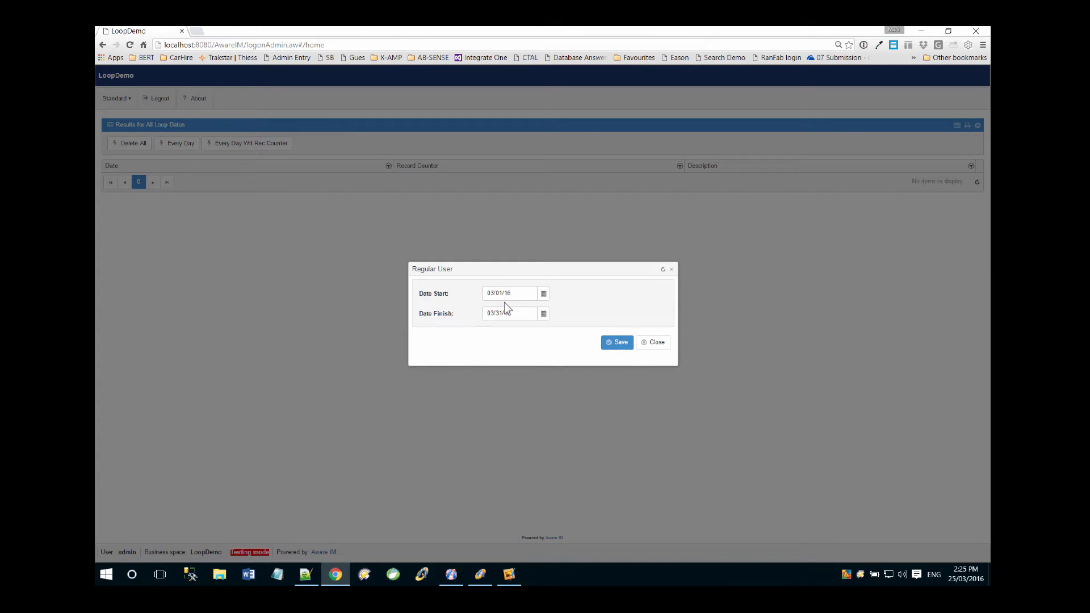
click(621, 343)
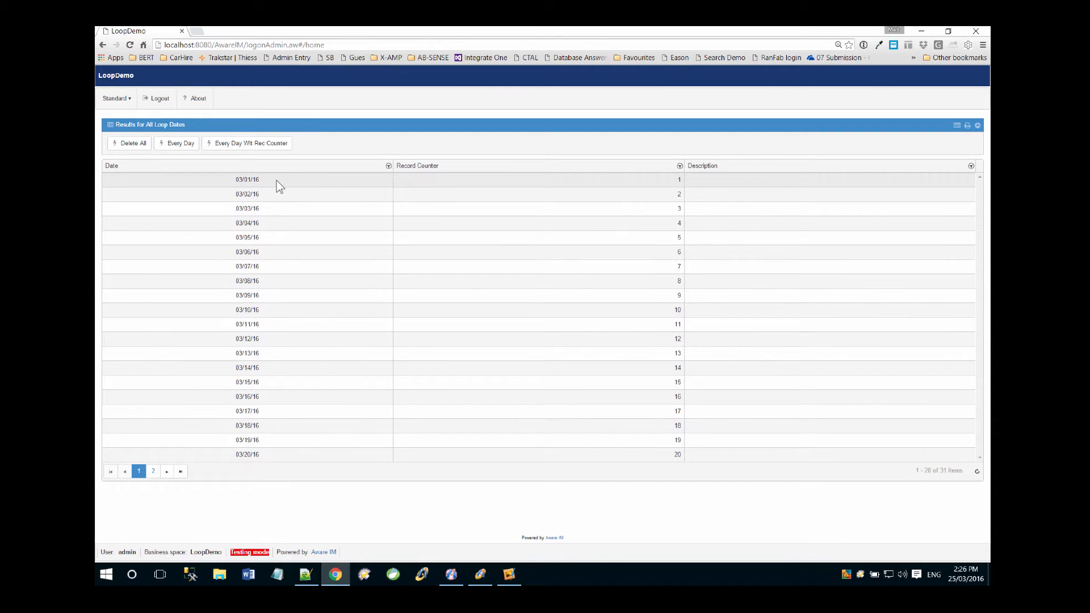
click(277, 181)
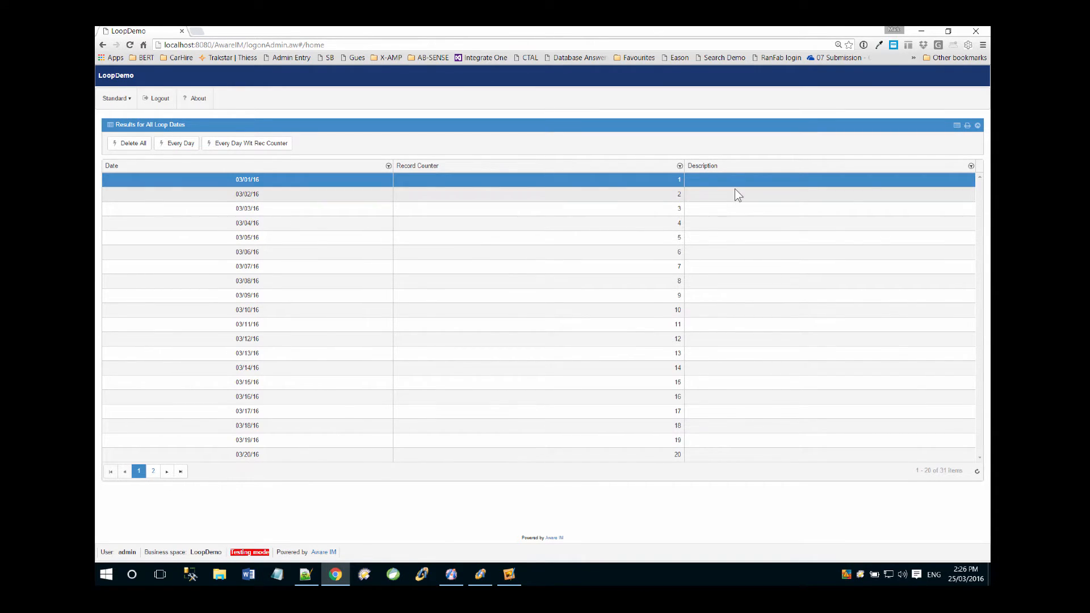
click(167, 471)
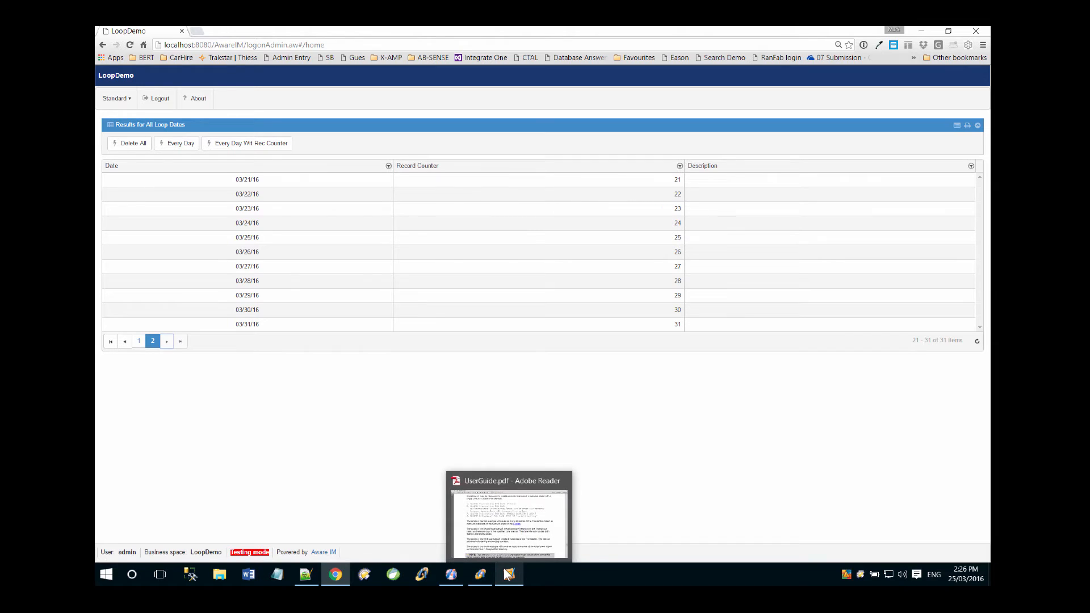
- Switch back to the Aware IM Configuration Tool, take version 1.1 out of testing, and duplicate the CreateEveryDateWithRecordCounter process
click(480, 575)
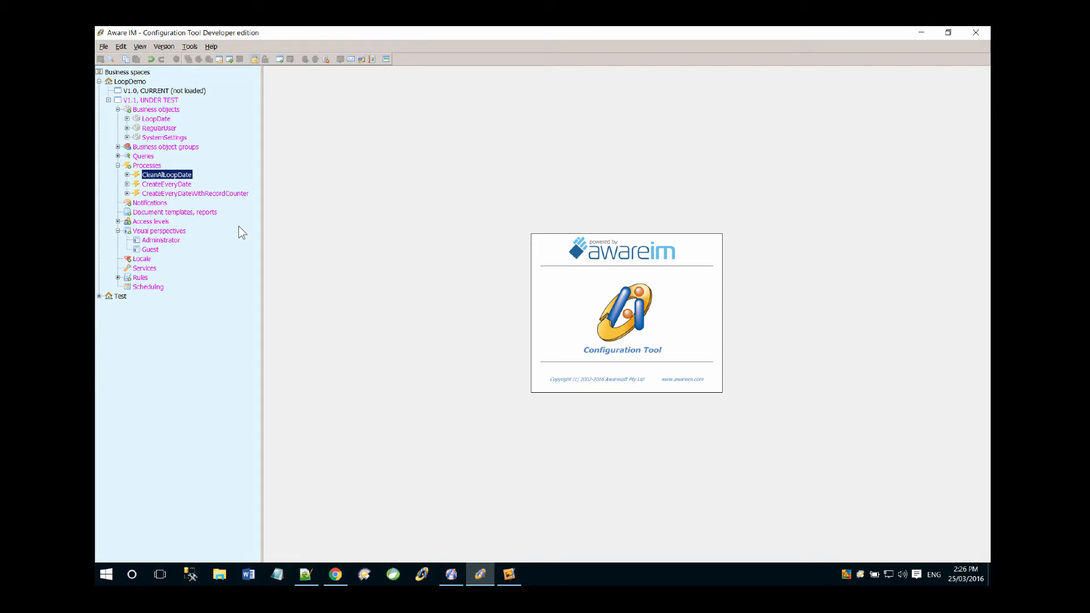
click(254, 57)
click(159, 195)
right_click(157, 193)
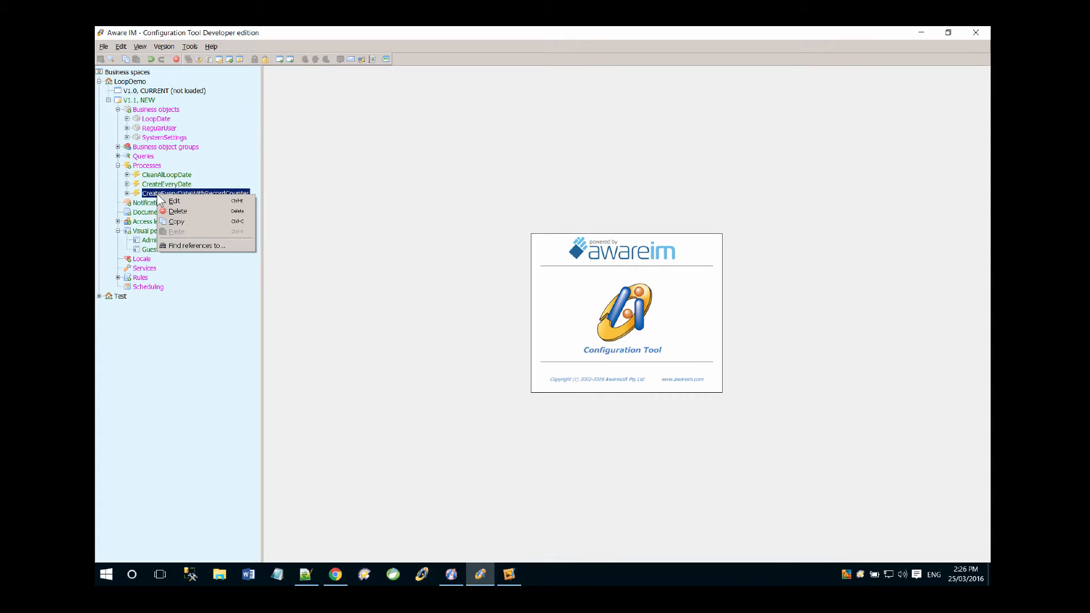
click(165, 217)
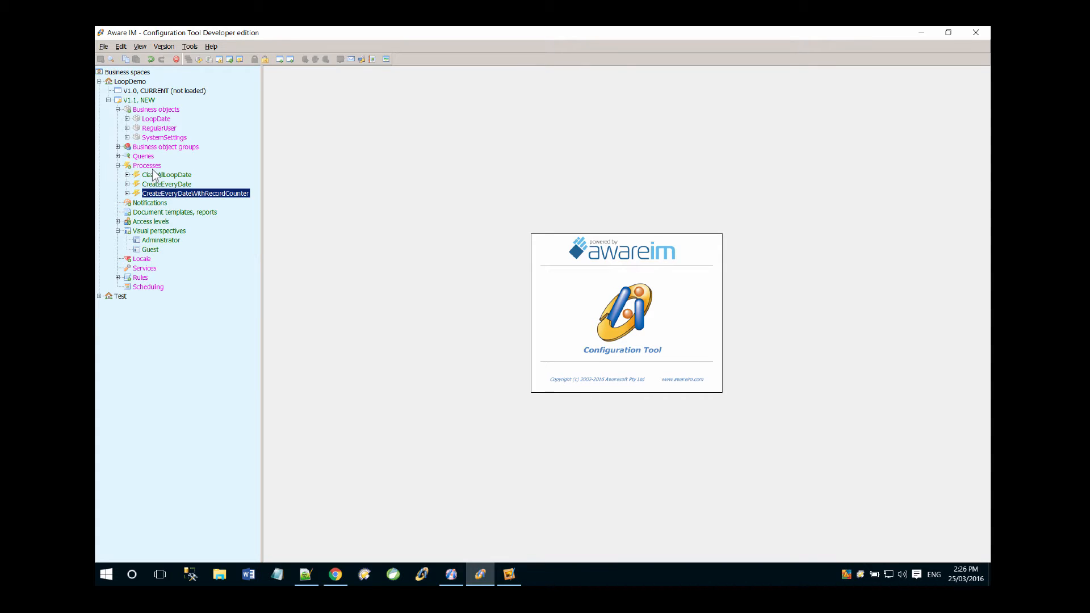
right_click(150, 166)
click(164, 216)
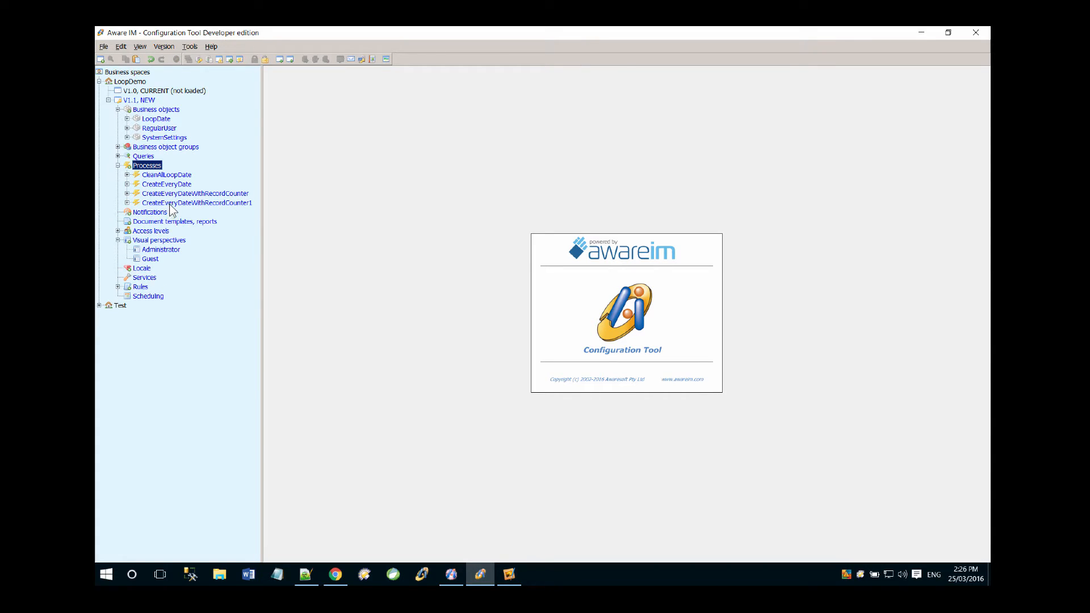
- Rename the duplicated process CreateEvery2ndDateWithRecordCounter and save it
double_click(169, 206)
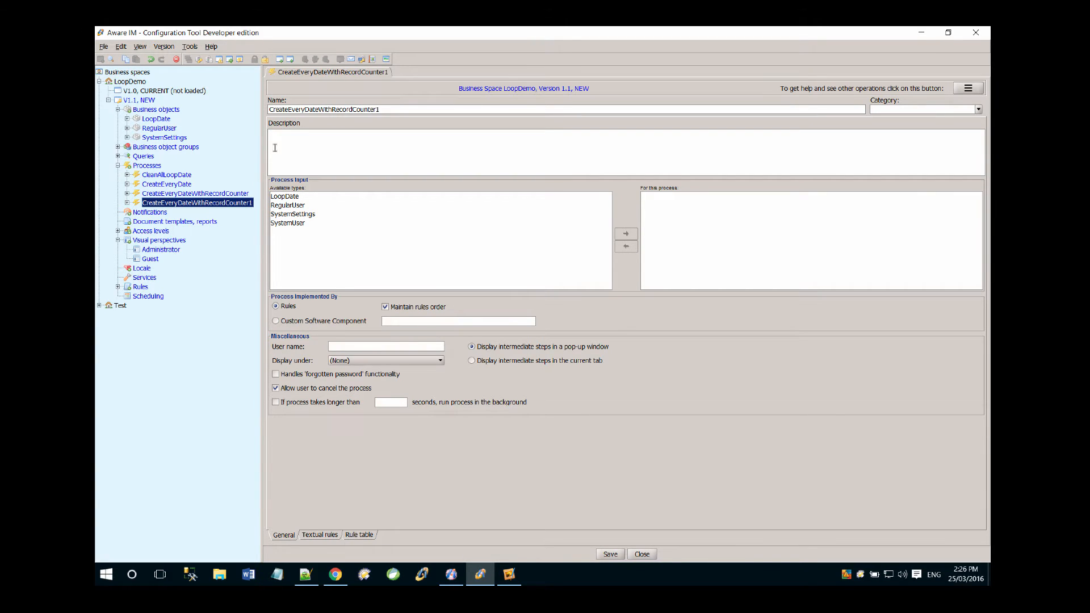
click(306, 109)
text(2nd)
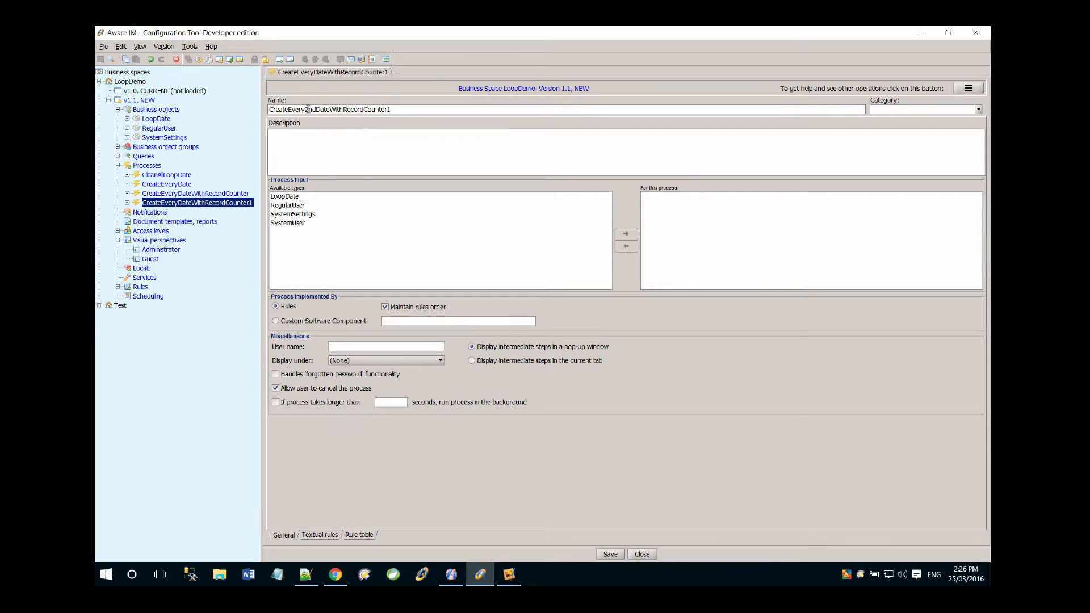
click(407, 110)
key(BackSpace)
click(610, 557)
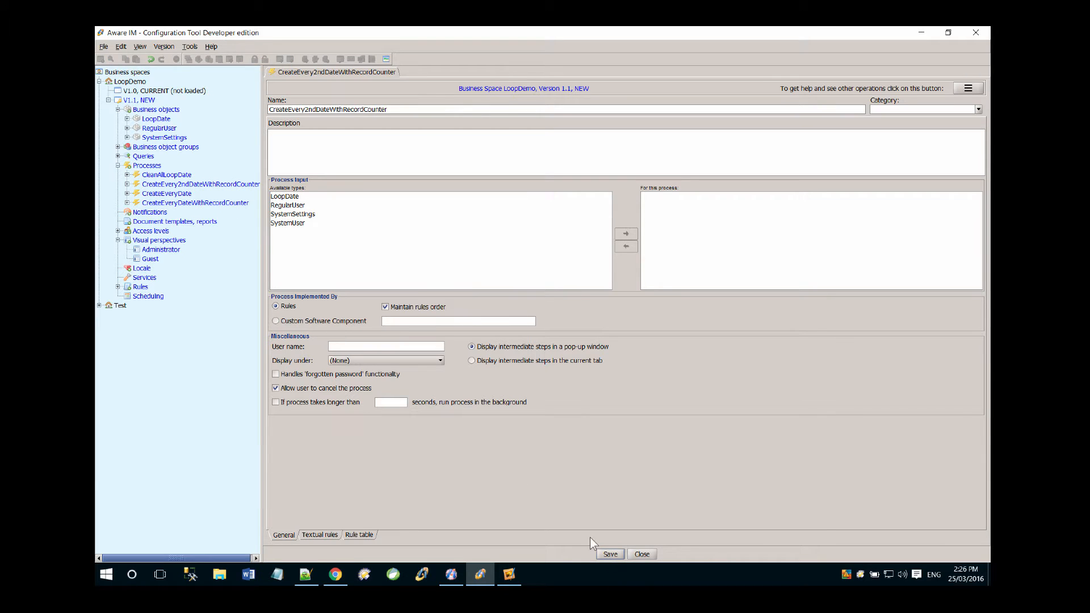
- Open the process's CREATE rule for editing in its textual form, with the Rule dialog widened to show the full expression
click(319, 535)
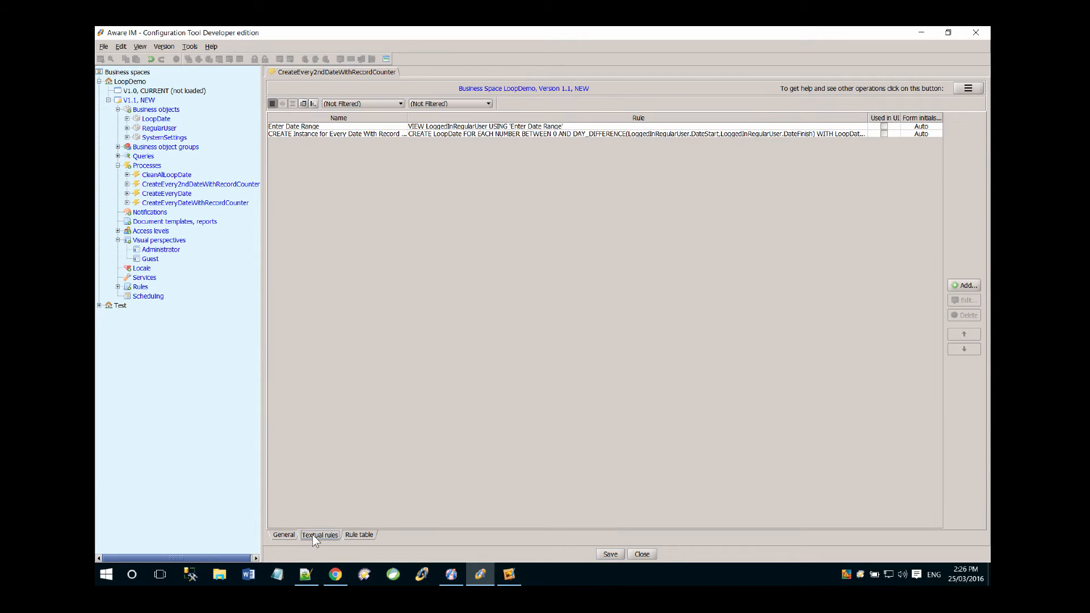
click(432, 126)
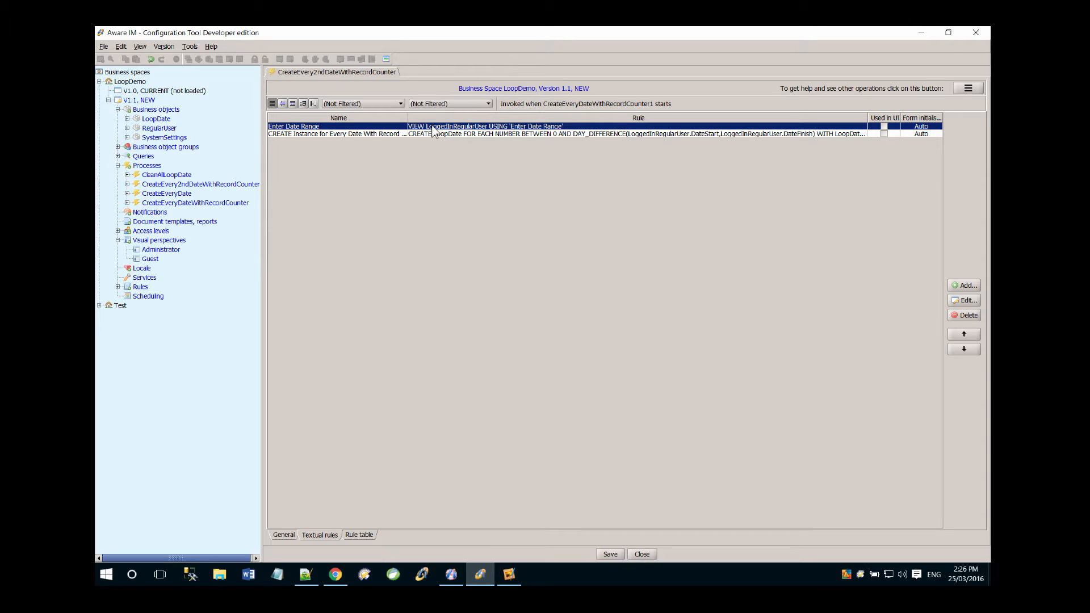
click(404, 134)
double_click(430, 134)
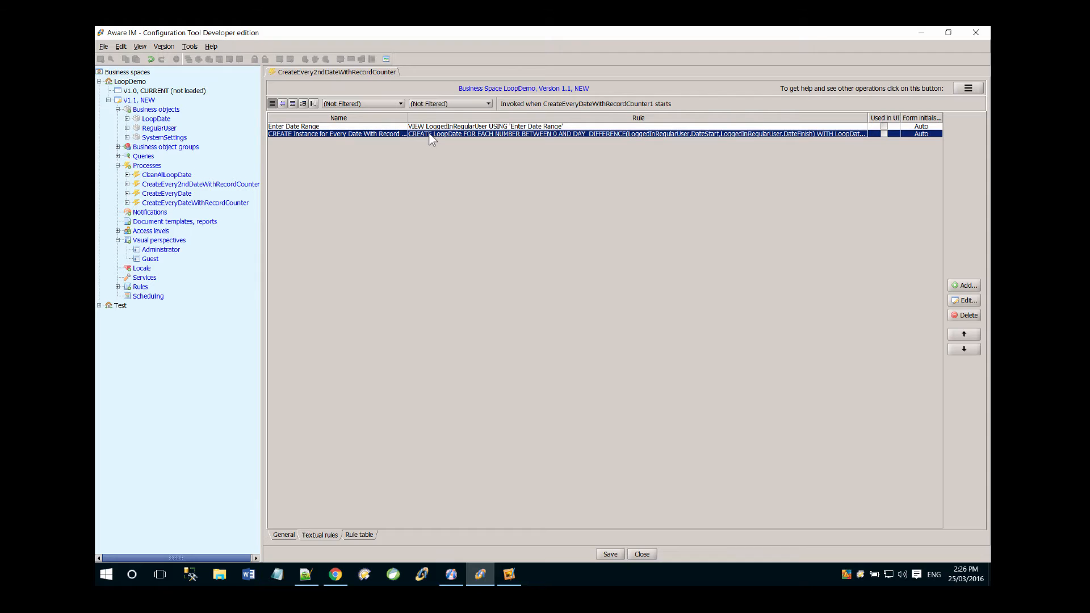
drag(373, 232, 95, 233)
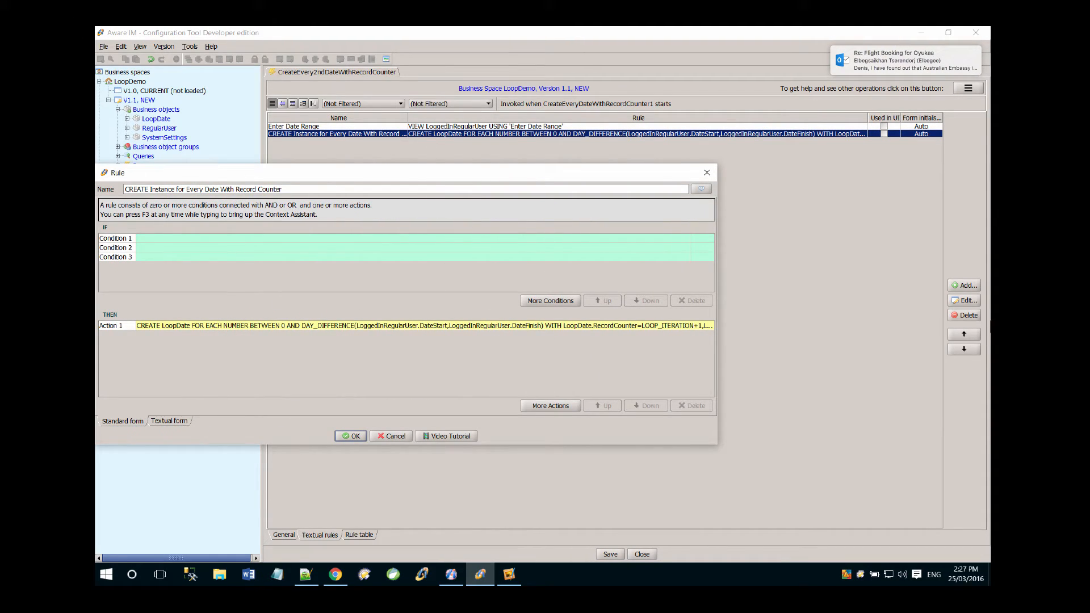
drag(719, 263, 987, 263)
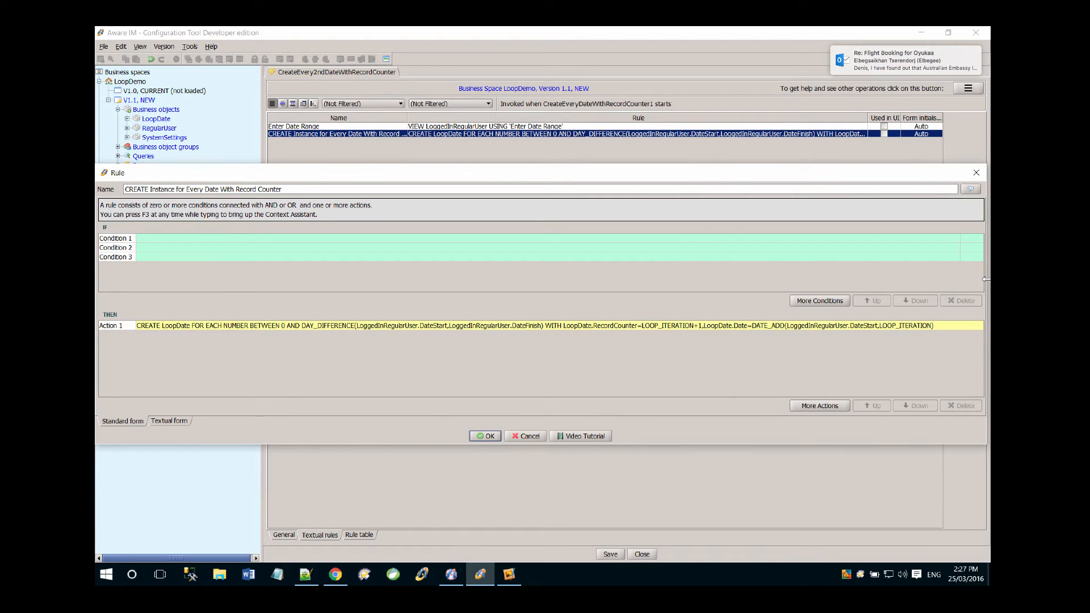
click(183, 419)
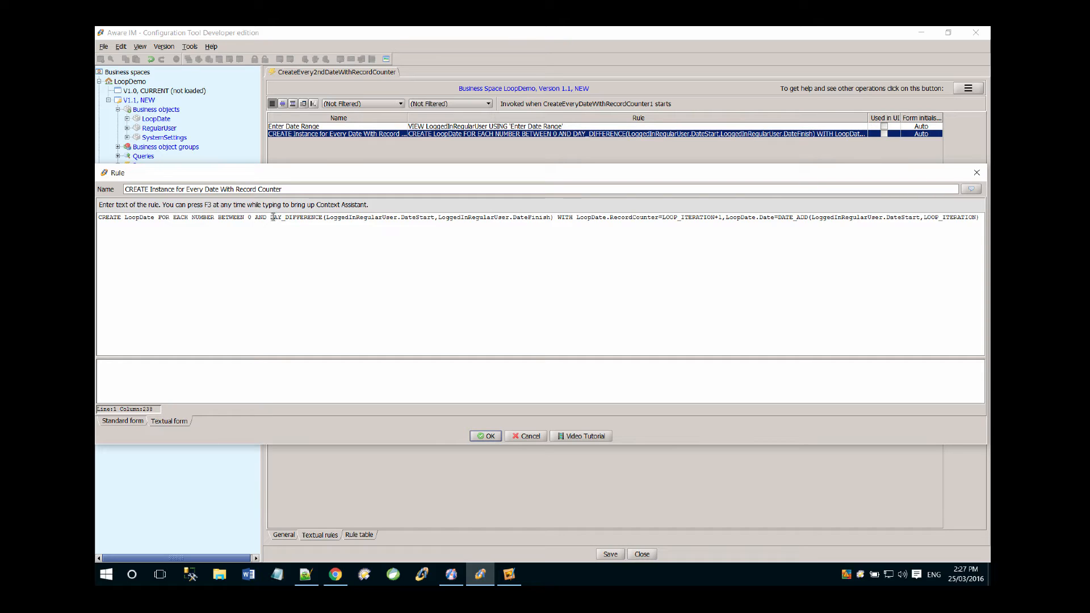
- Divide the rule's DAY_DIFFERENCE upper limit by 2 by appending /2 to it
drag(272, 217, 555, 218)
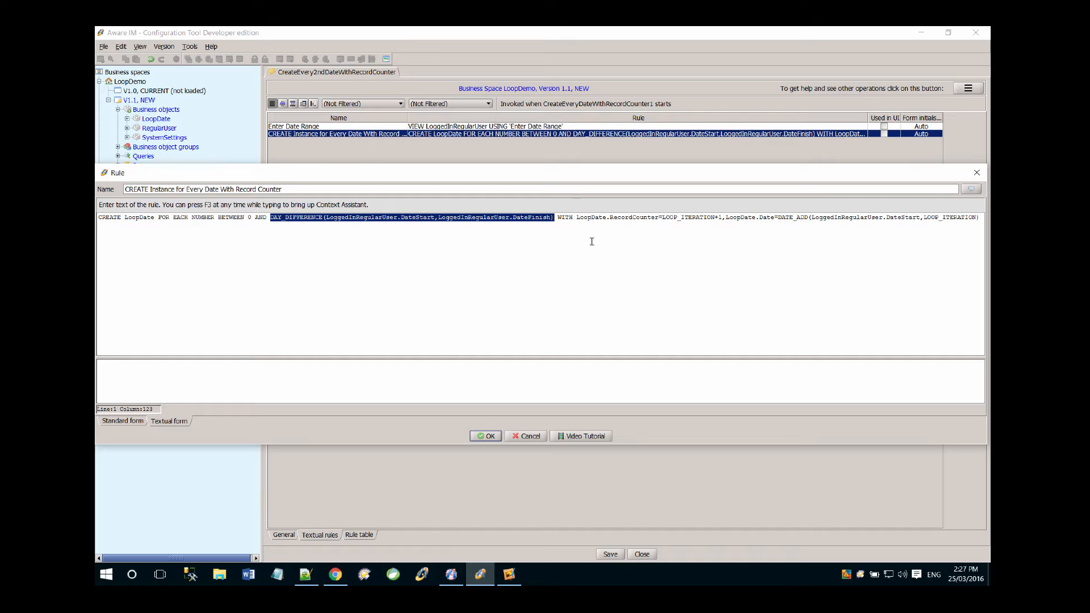
click(555, 218)
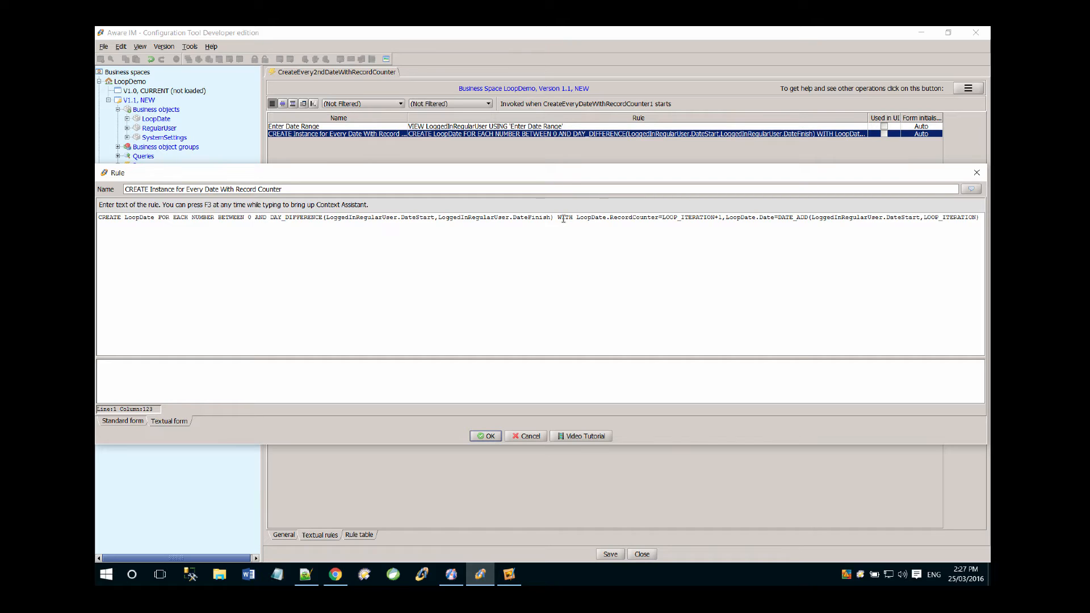
text(/2)
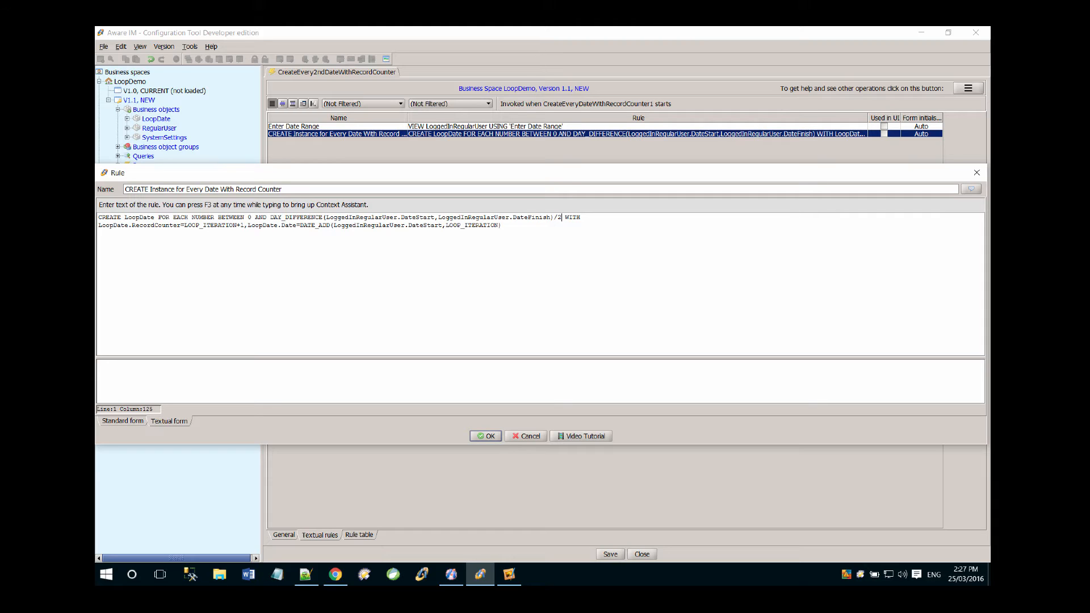
- Change the DATE_ADD offset to LOOP_ITERATION*2, remove +1 from the RecordCounter value, confirm the rule and save the process
click(337, 226)
click(505, 227)
text(*2)
click(245, 226)
key(BackSpace)
key(BackSpace)
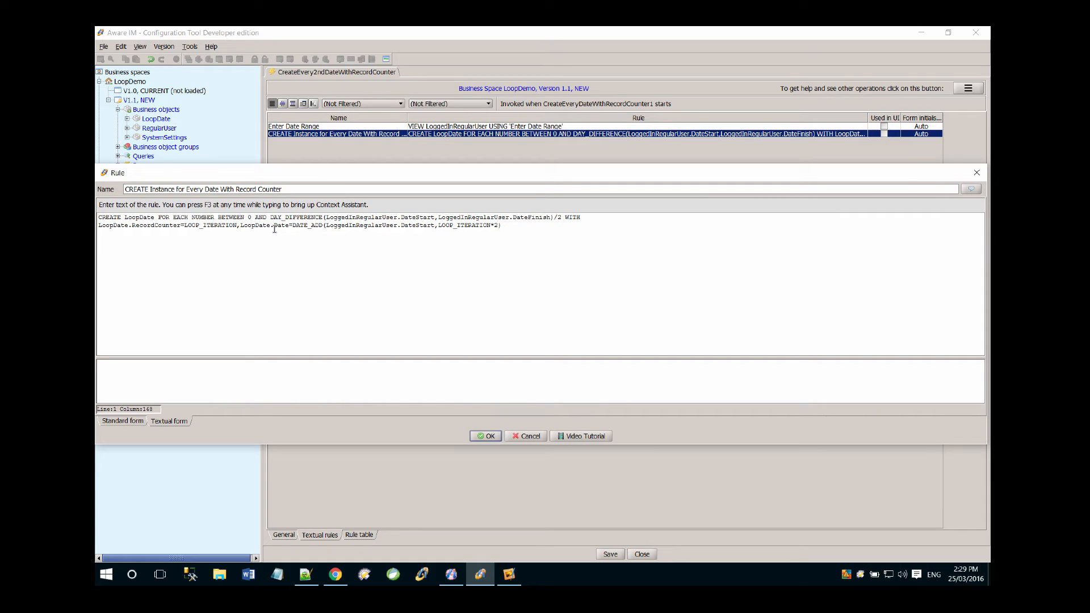
click(486, 435)
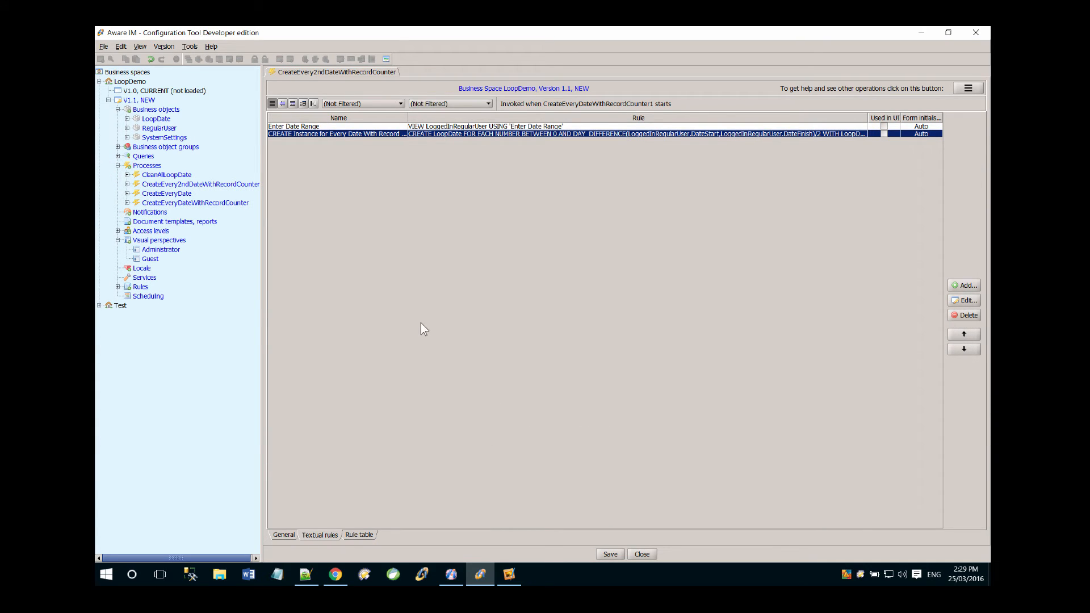
click(615, 555)
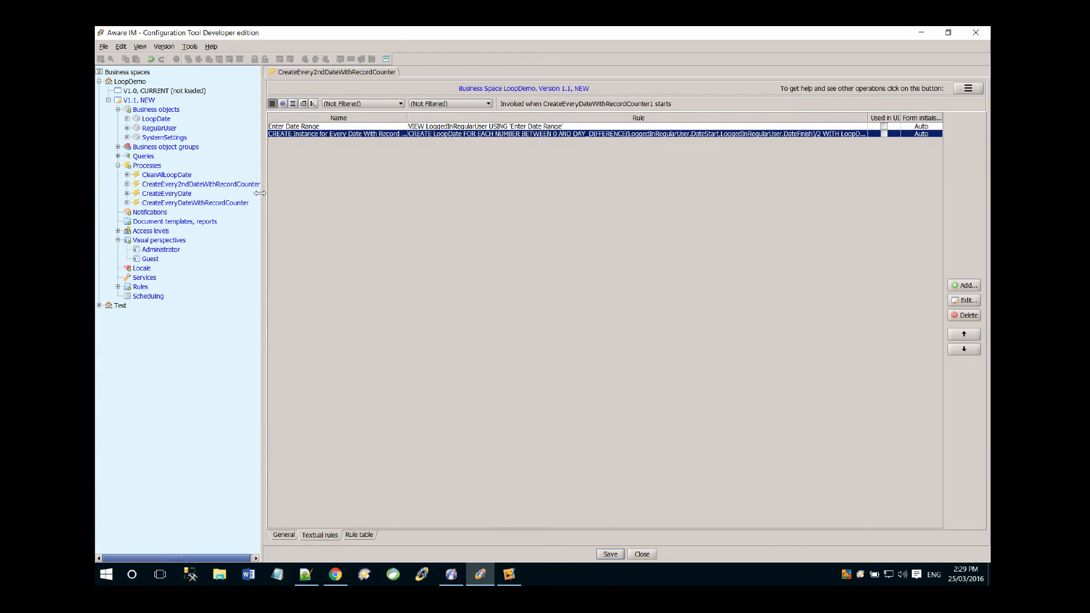
- Open the panel operations in the display settings of the All Loop Dates query
click(118, 156)
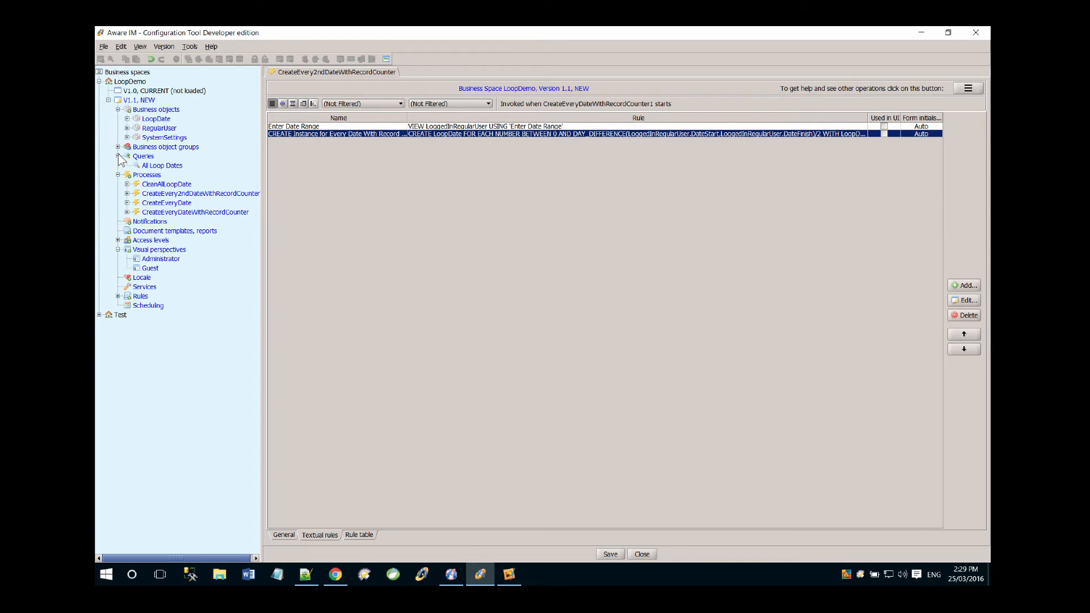
double_click(147, 166)
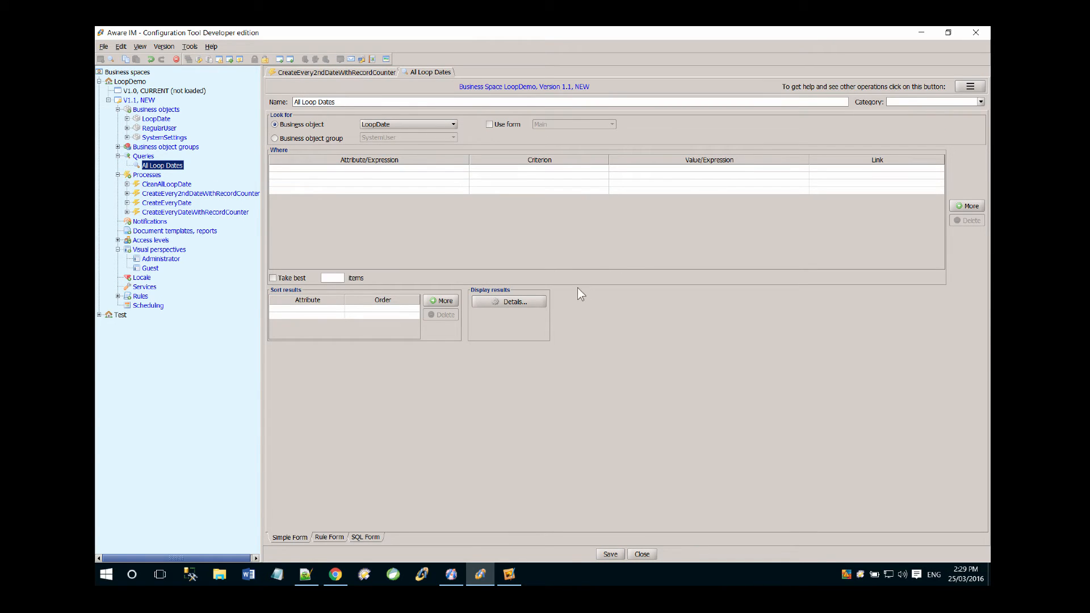
click(529, 301)
click(680, 172)
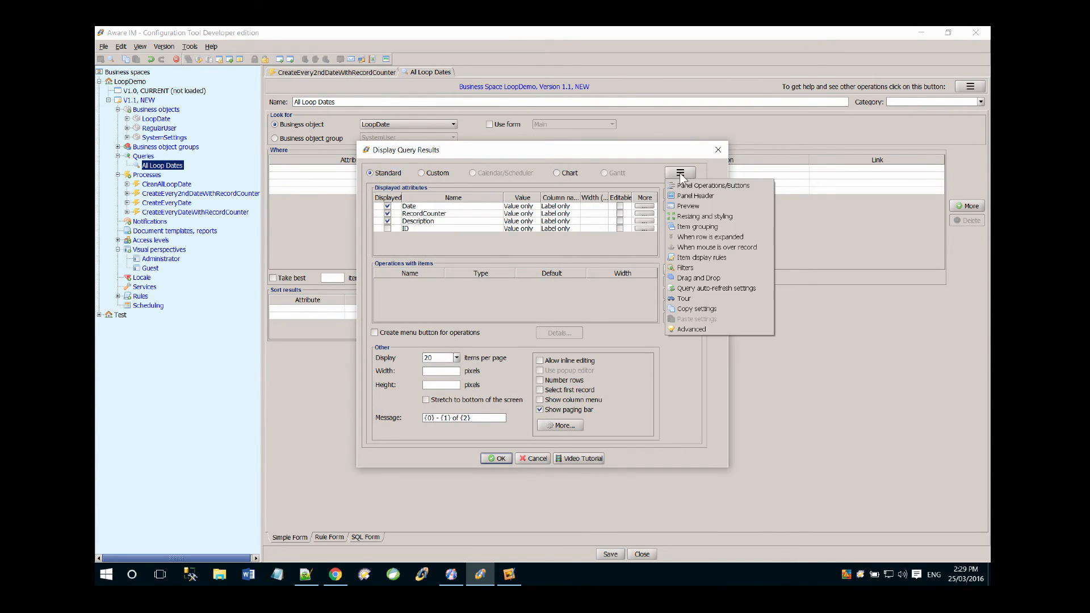
click(687, 185)
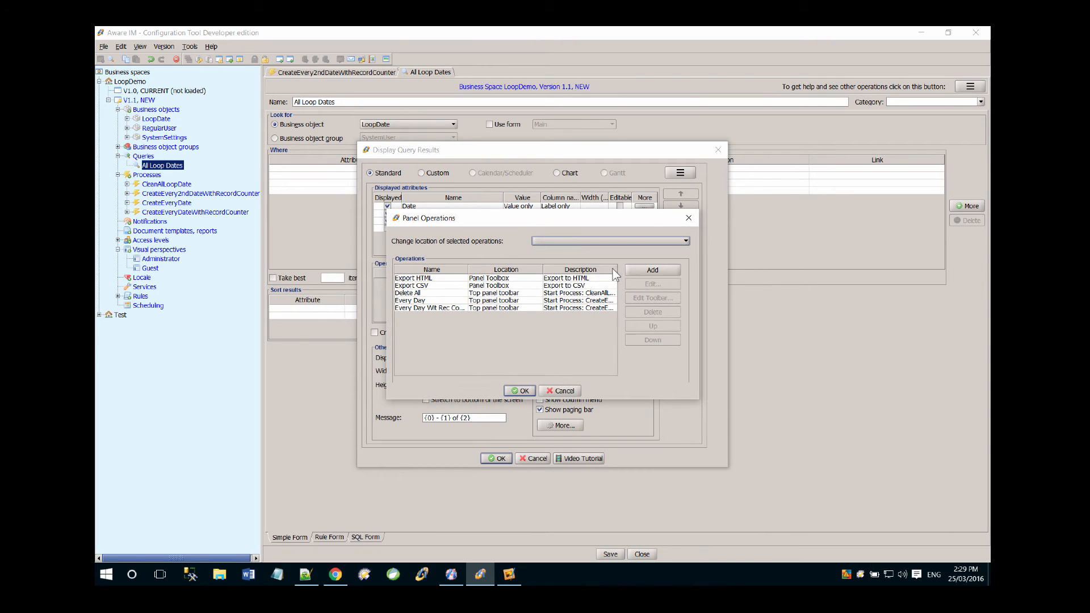
- Add a panel operation named Every 2nd Day that starts the process CreateEvery2ndDateWithRecordCounter from the top panel toolbar
click(631, 270)
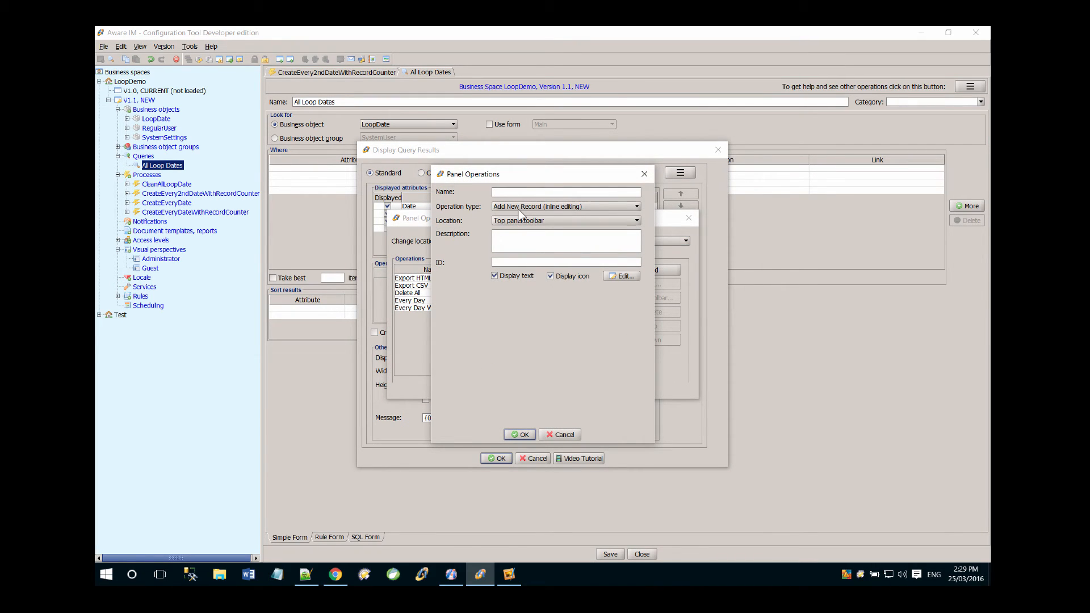
text(Every 2nd Day)
click(519, 206)
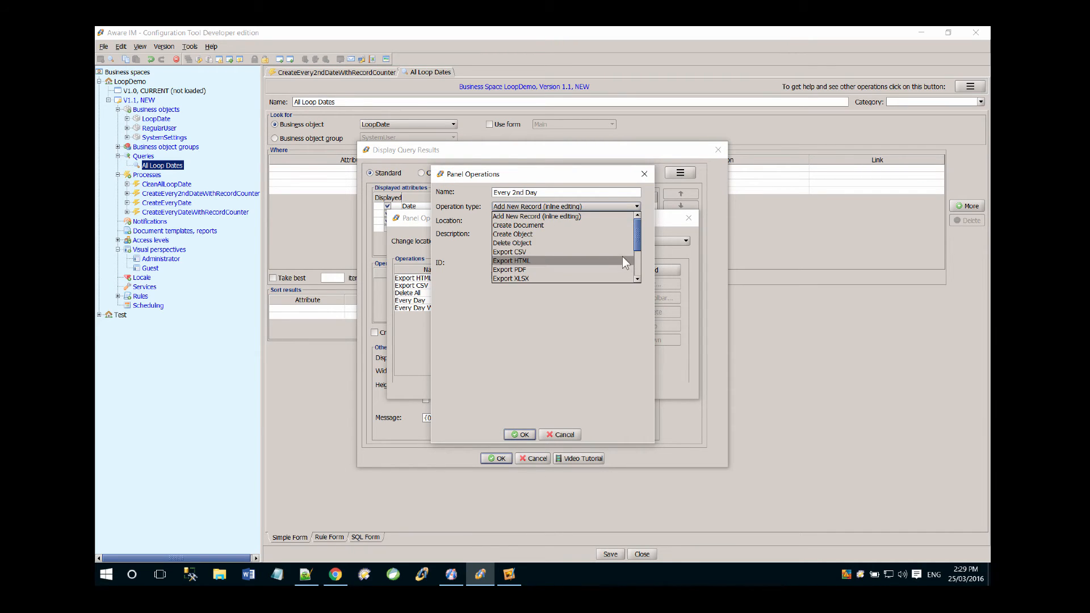
drag(635, 244, 589, 278)
click(585, 279)
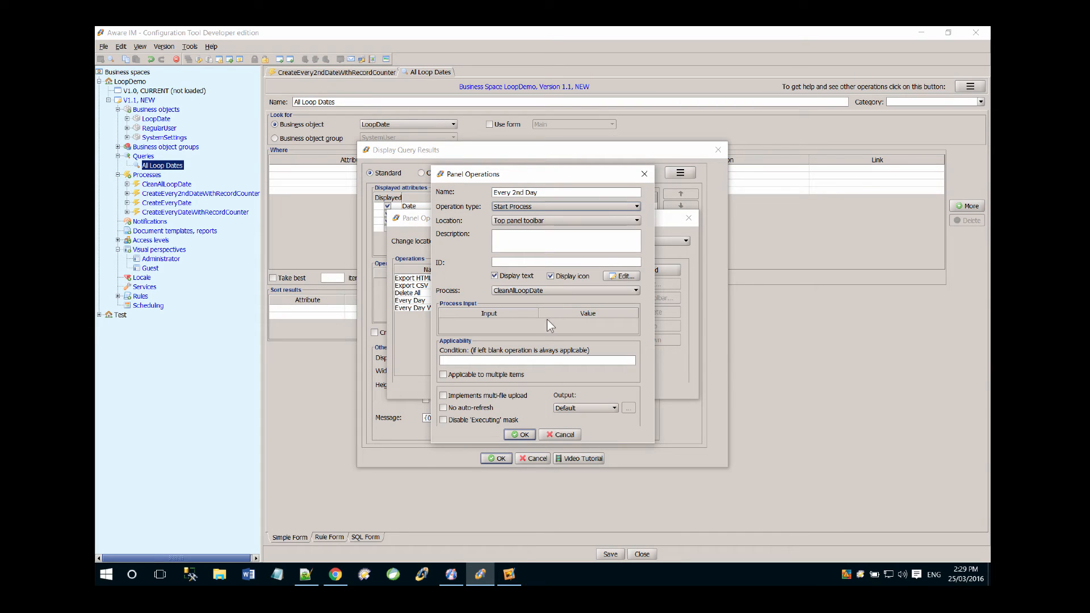
click(543, 290)
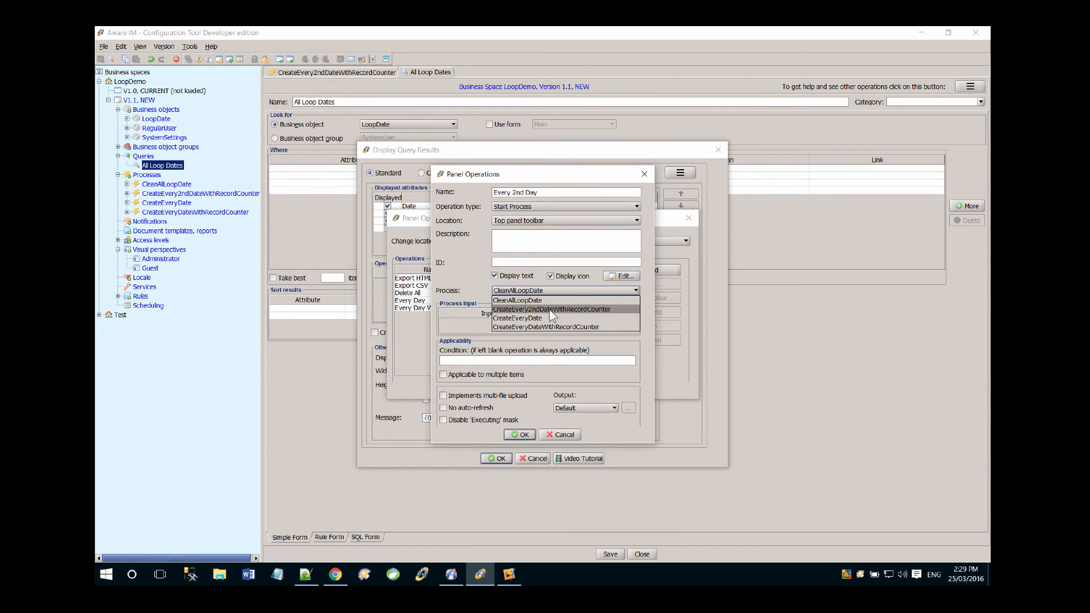
click(552, 309)
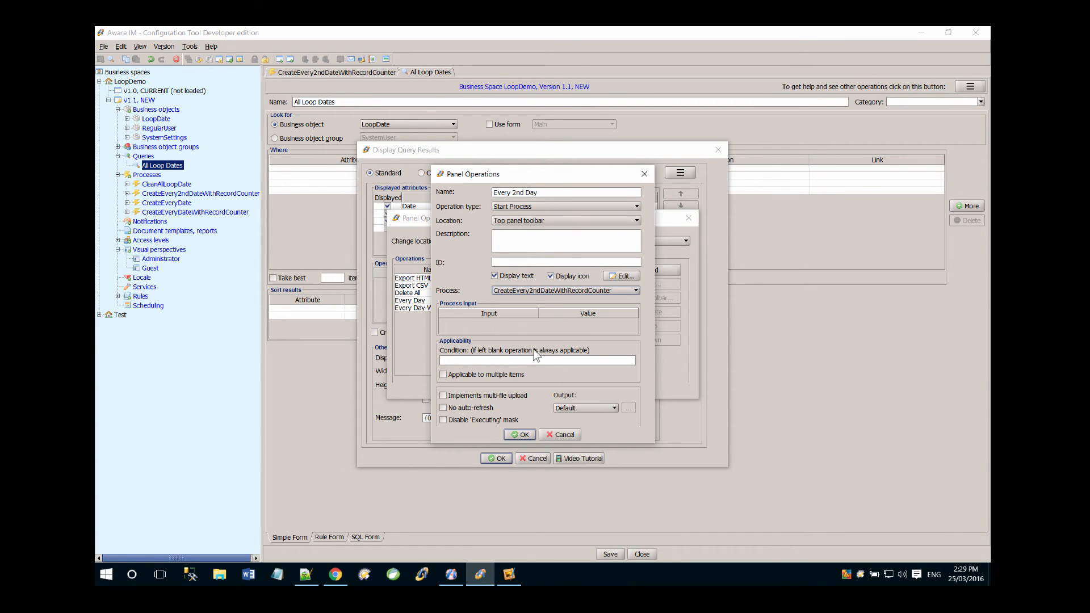
click(519, 435)
- Confirm the panel operations and query display settings, and close the query and process editors
click(520, 391)
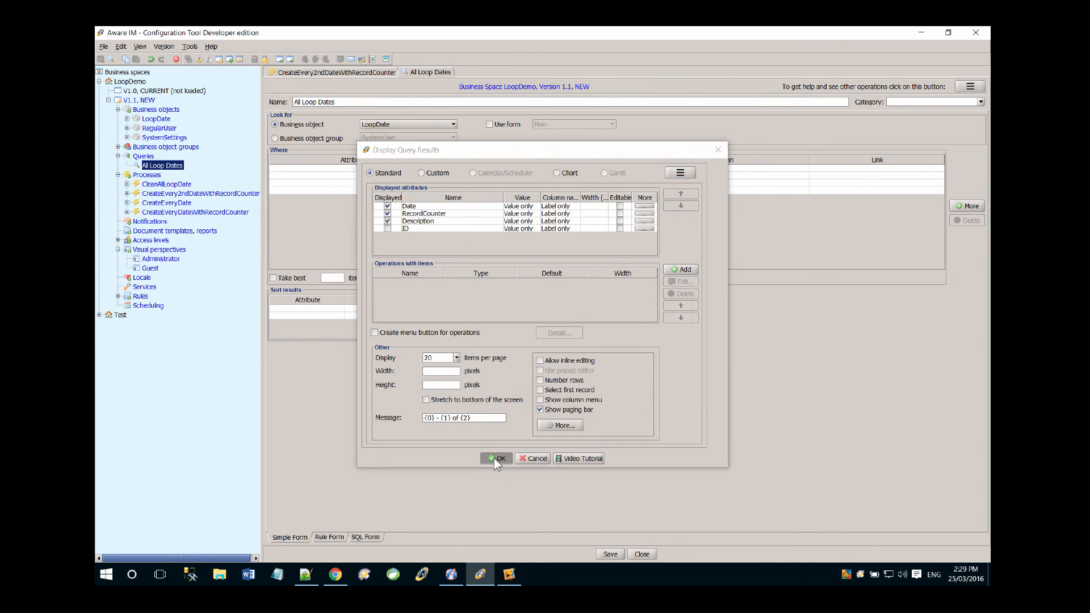
click(494, 459)
click(638, 556)
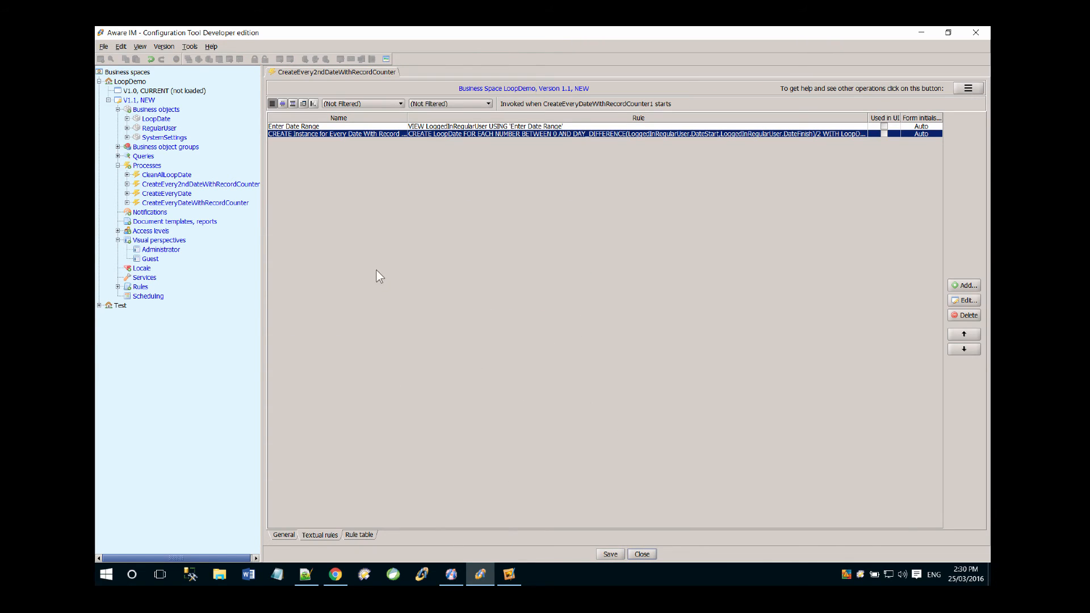
click(642, 554)
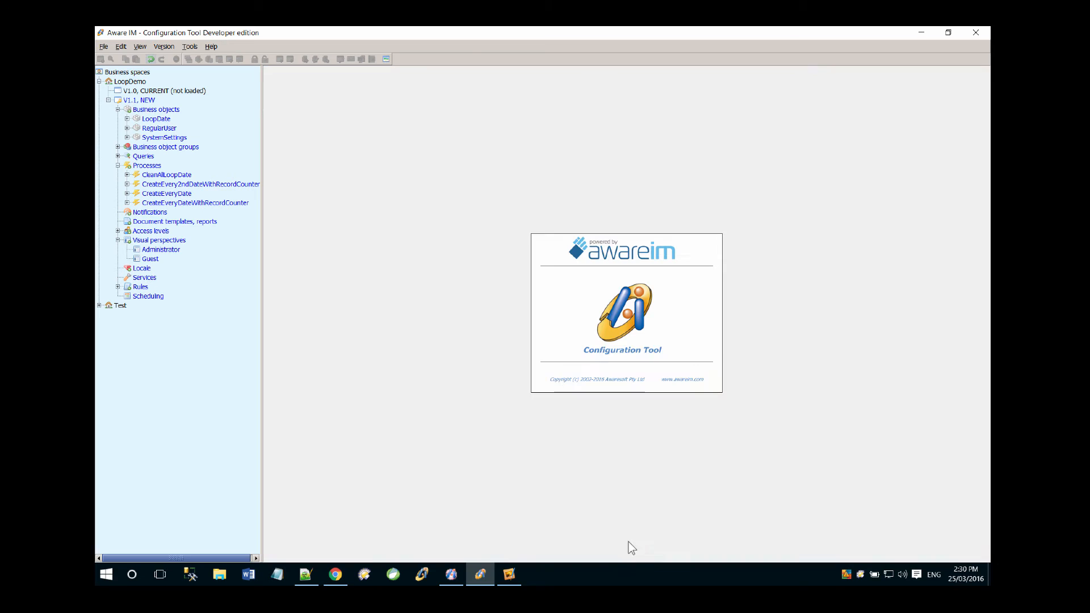
- Put LoopDemo version 1.1 under test using existing data from the previous test version, with the integrity check enabled
click(189, 176)
click(240, 59)
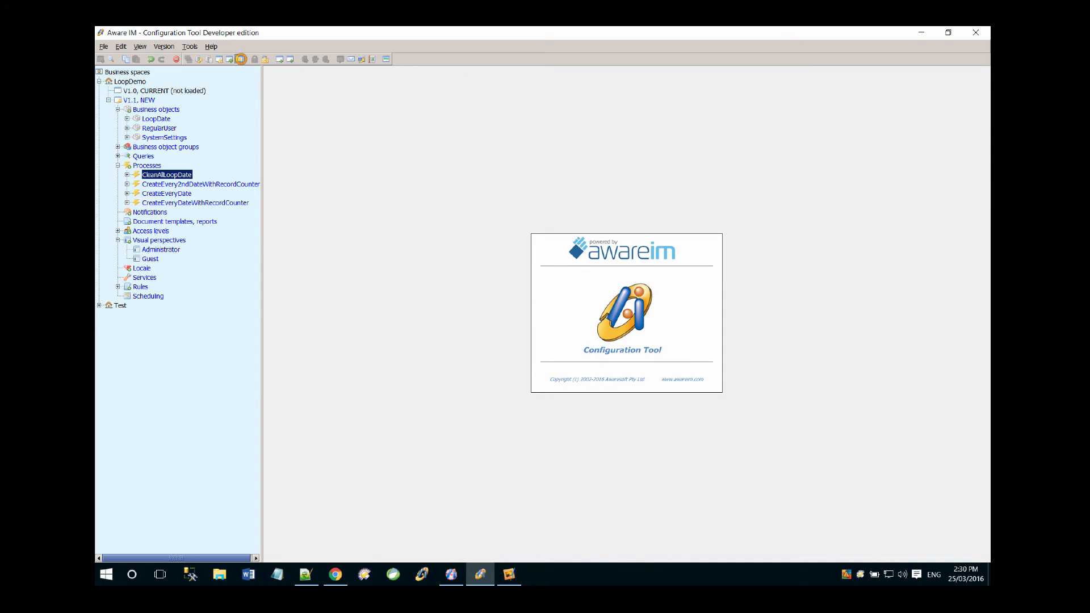
click(489, 309)
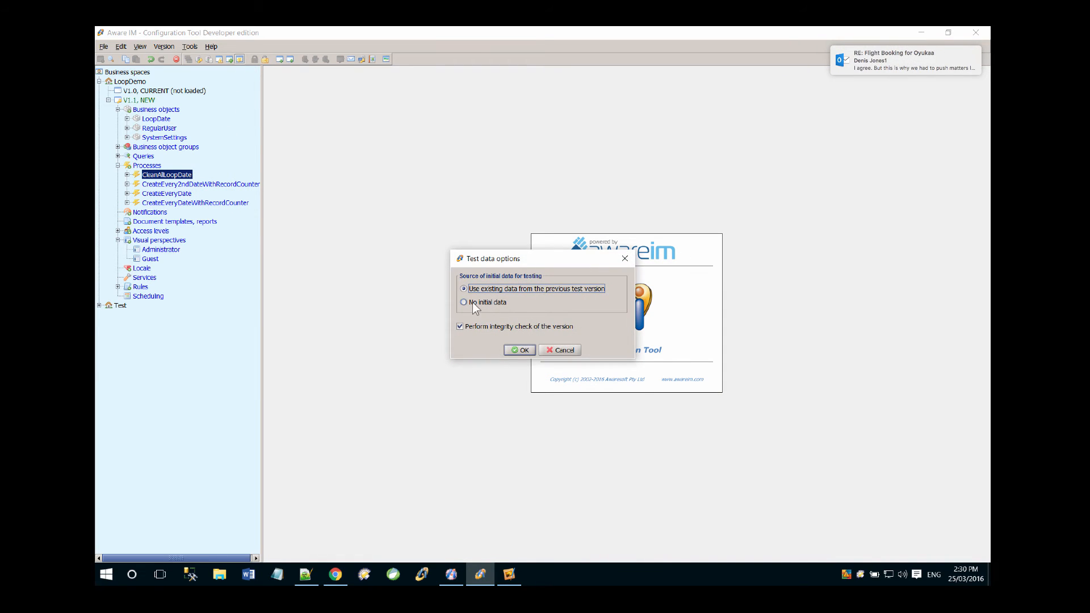
click(515, 350)
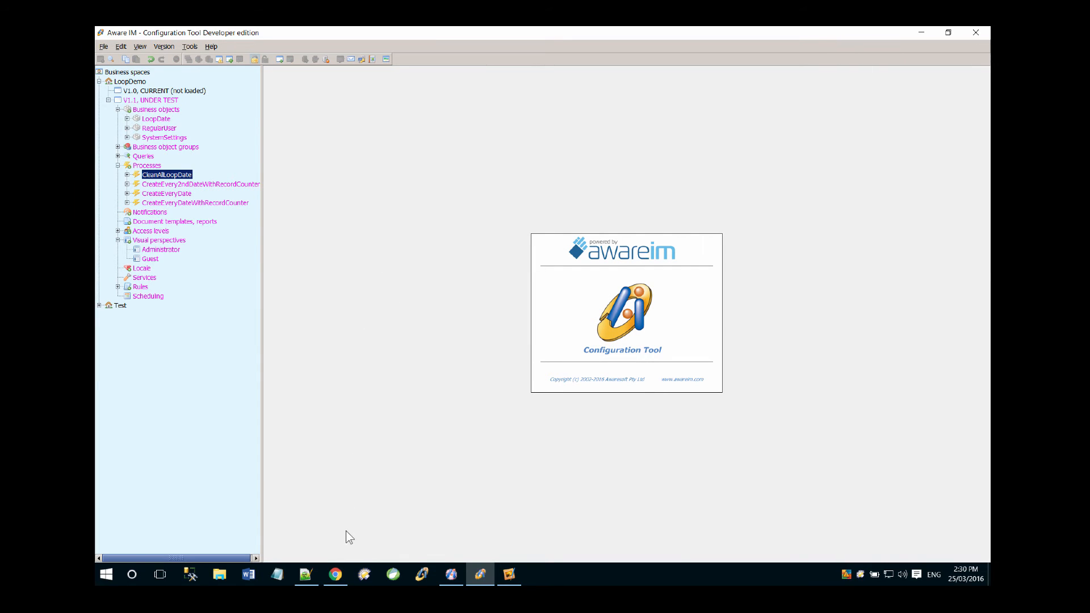
- Switch to Chrome, reload the LoopDemo application and delete all existing loop date records
click(339, 569)
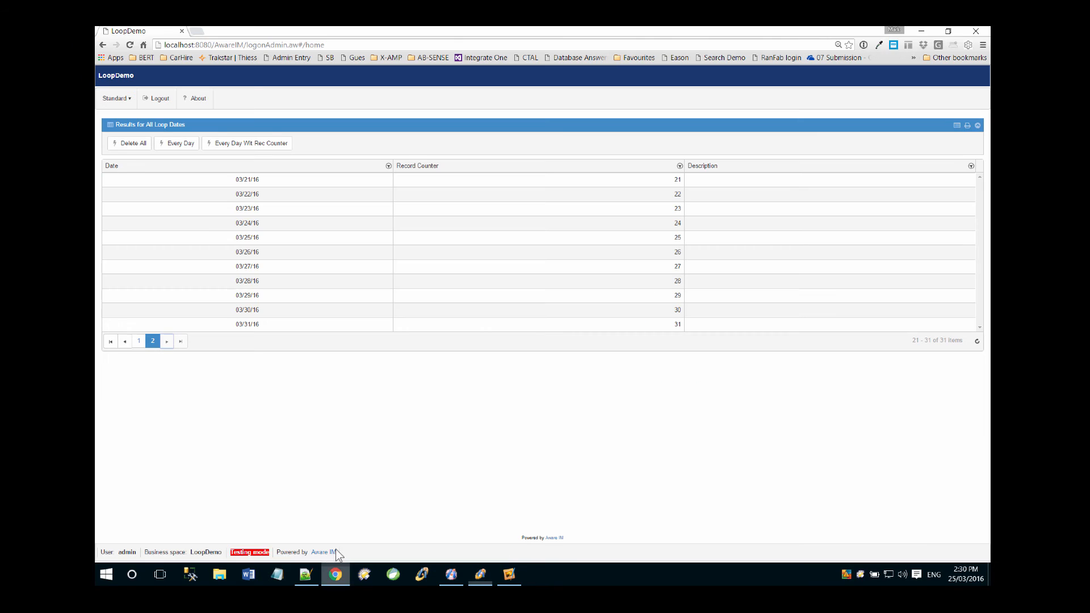
click(130, 46)
click(577, 129)
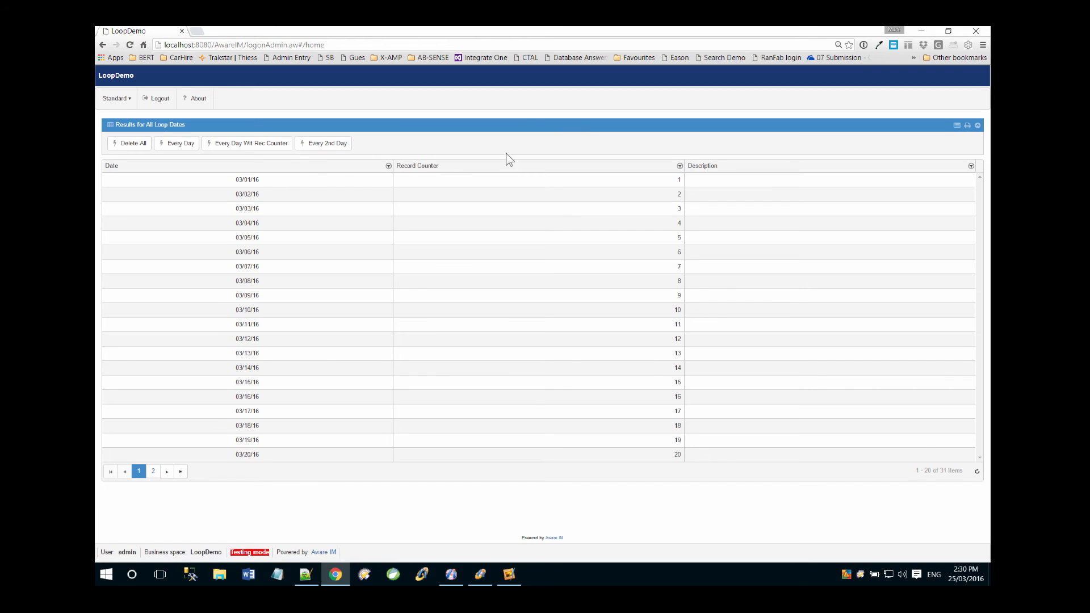
click(134, 144)
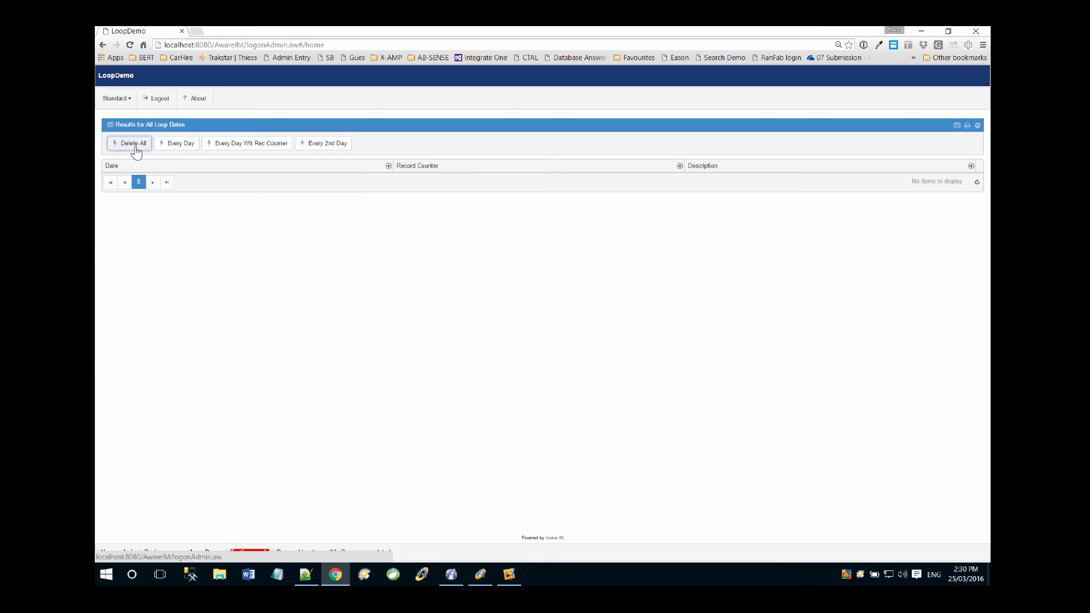
- Run the Every 2nd Day operation for 03/01/16 to 03/31/16 and delete all the records it creates
click(339, 147)
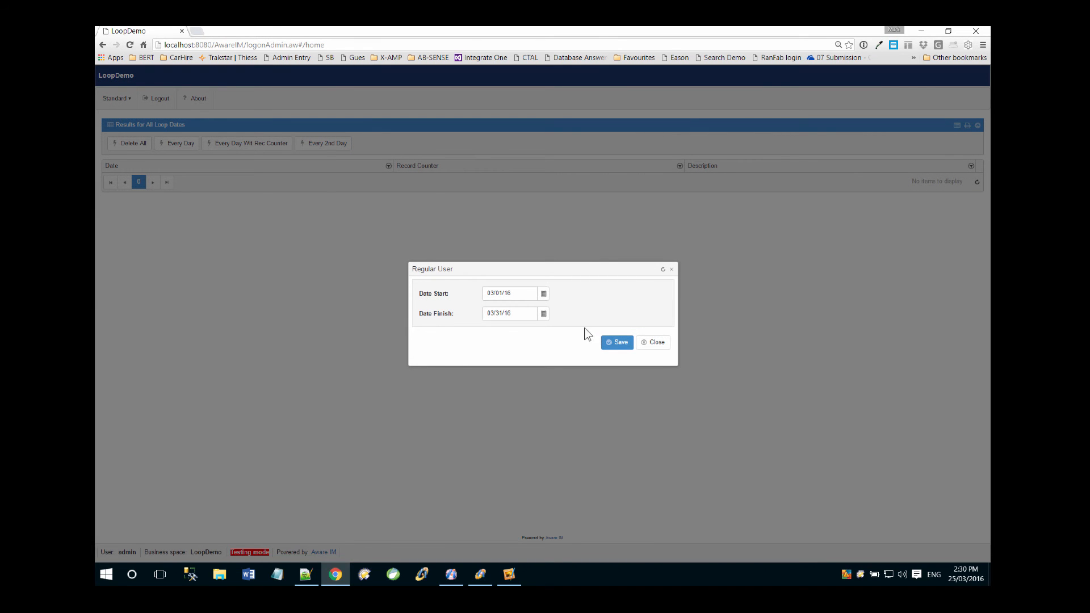
click(624, 346)
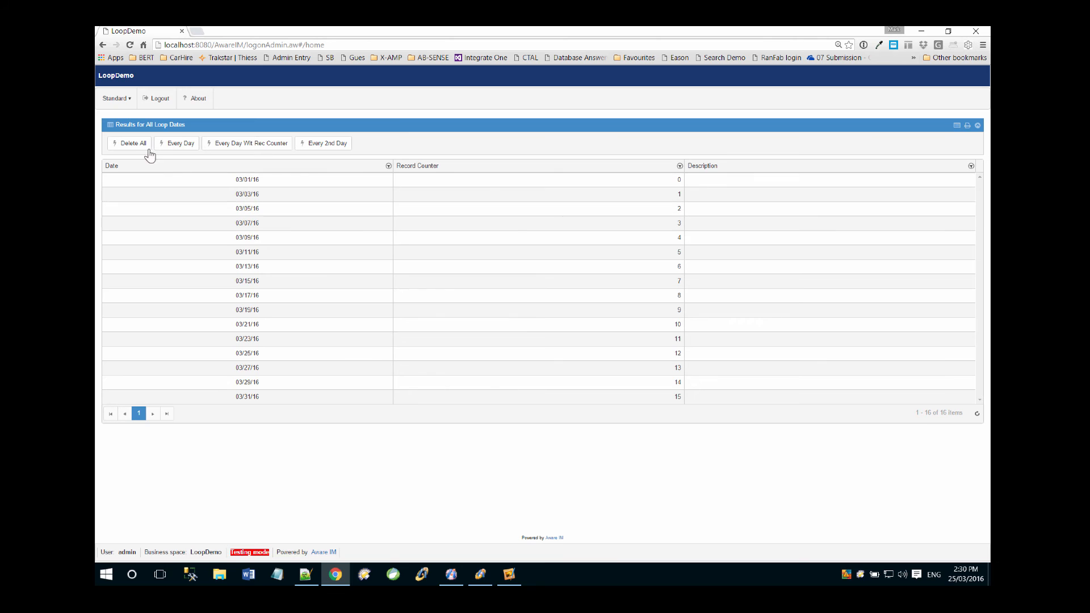
click(129, 143)
- Switch back to the Configuration Tool, take version 1.1 out of testing, and open the CREATE rule of CreateEvery2ndDateWithRecordCounter for editing
click(481, 575)
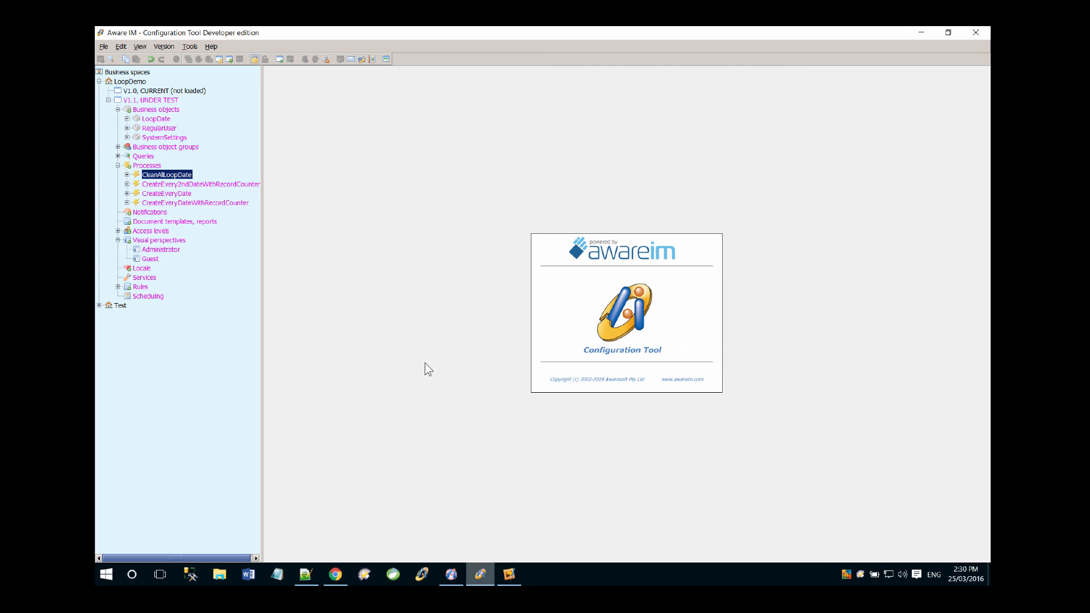
click(254, 59)
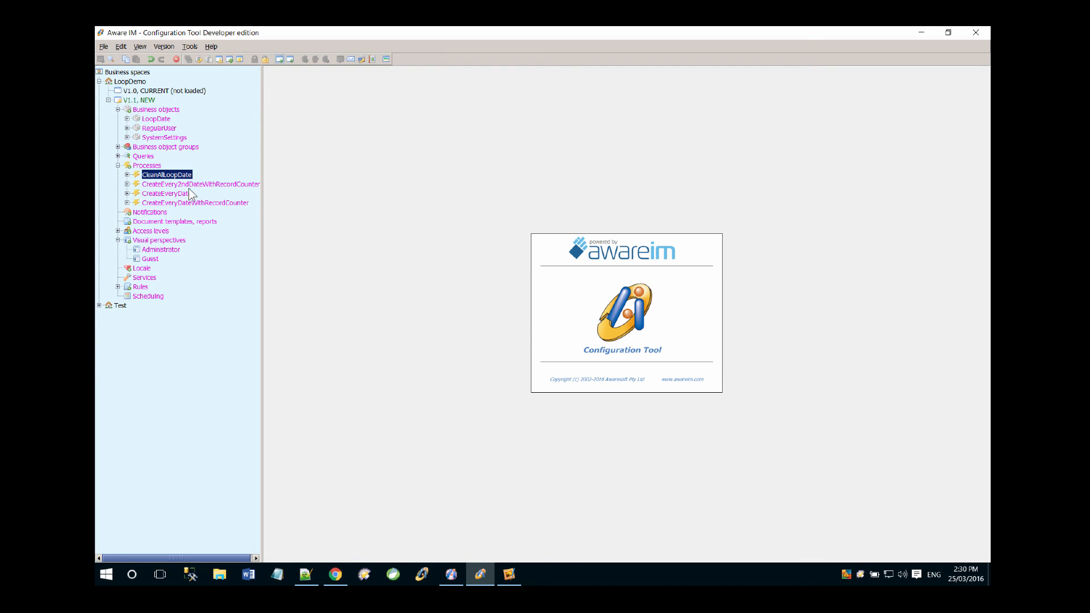
double_click(191, 185)
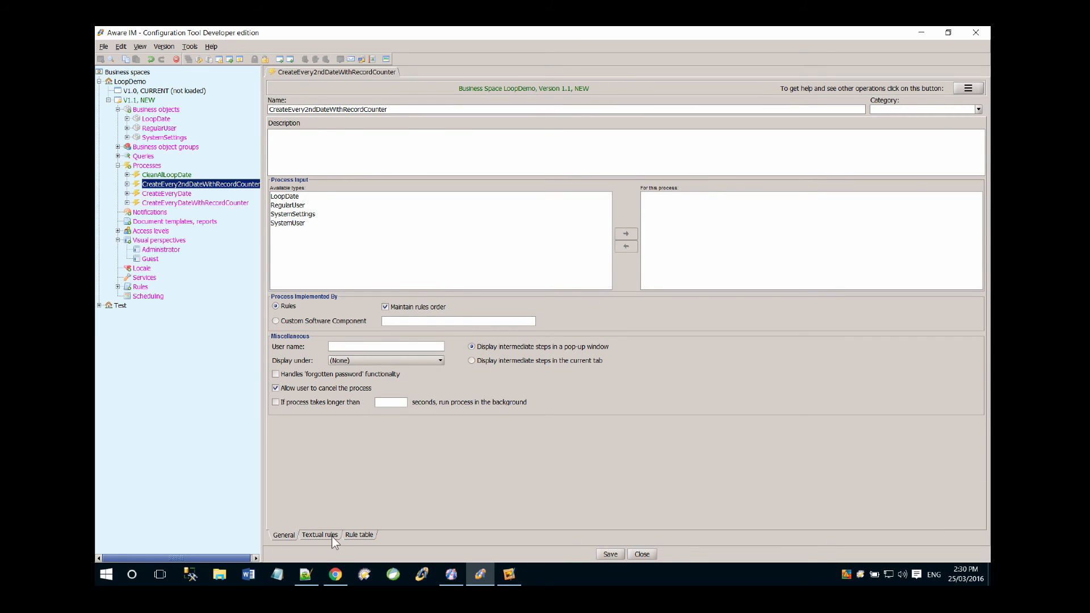
click(319, 535)
double_click(485, 135)
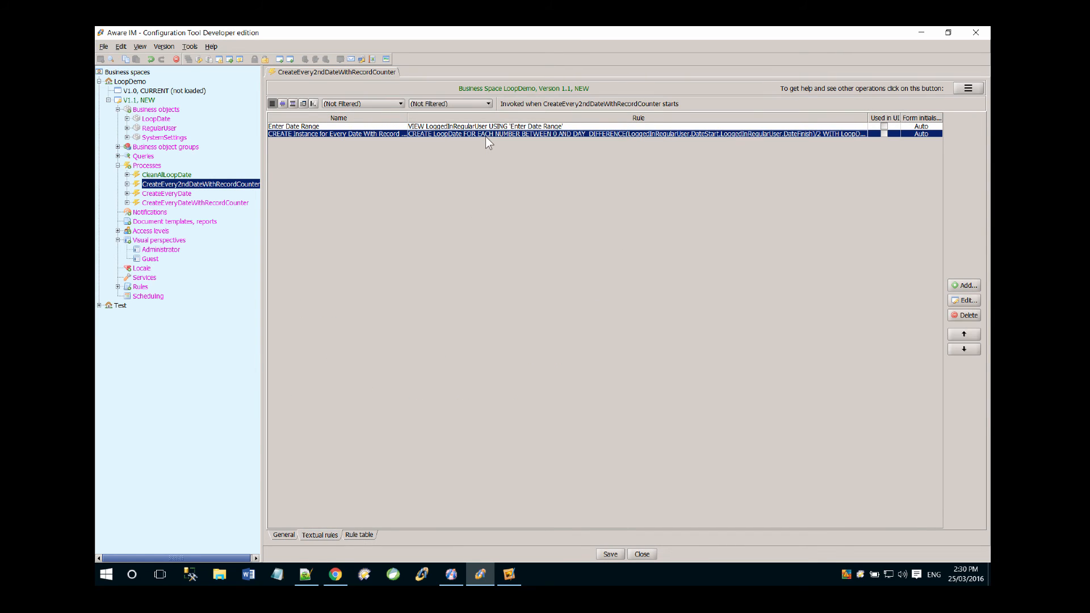
click(479, 309)
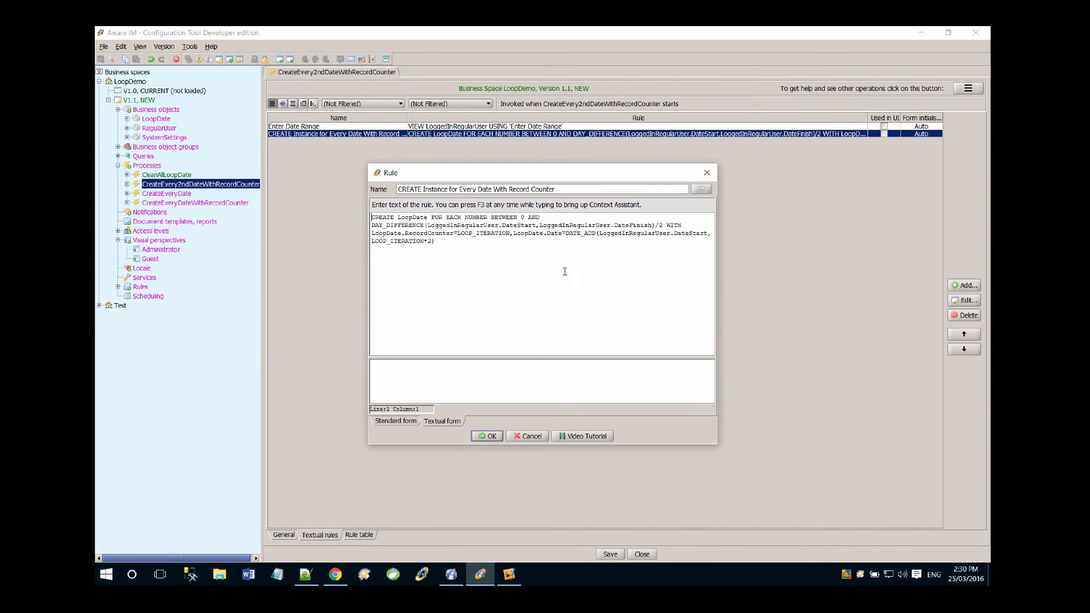
- Change the rule's RecordCounter value to LOOP_ITERATION+1, confirm the rule and save the process
click(508, 234)
text(+1)
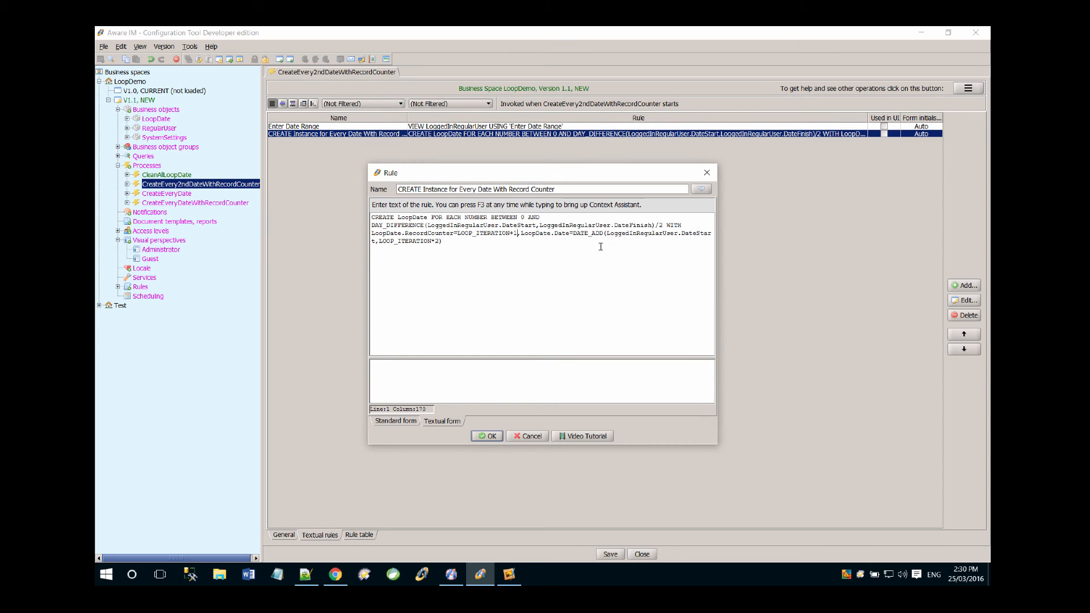
click(492, 436)
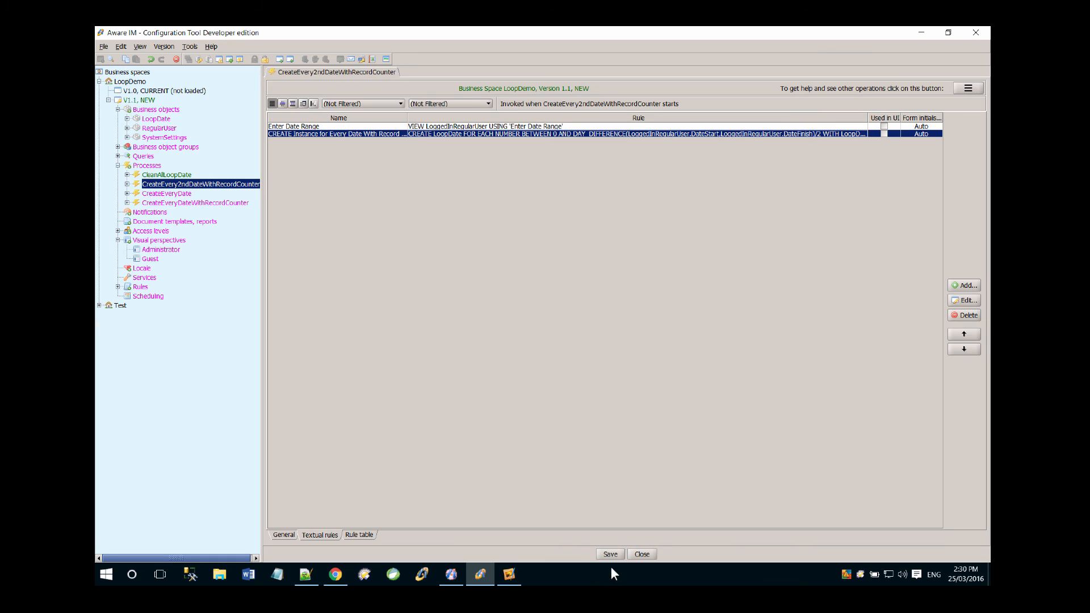
click(611, 556)
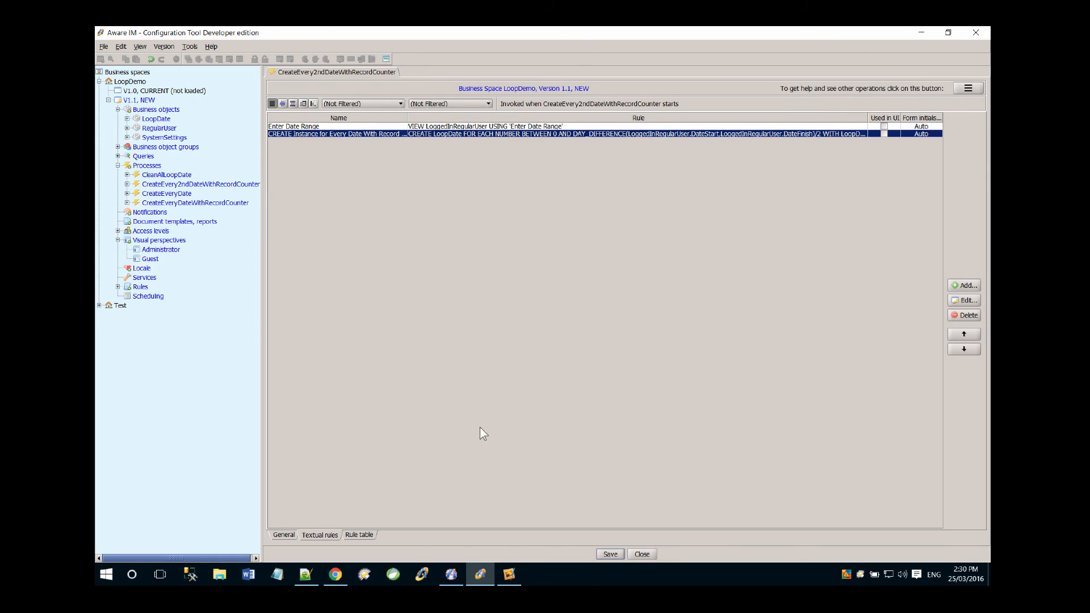
- Put the changed LoopDemo version 1.1 under test again, updating the business space version
click(209, 185)
click(240, 61)
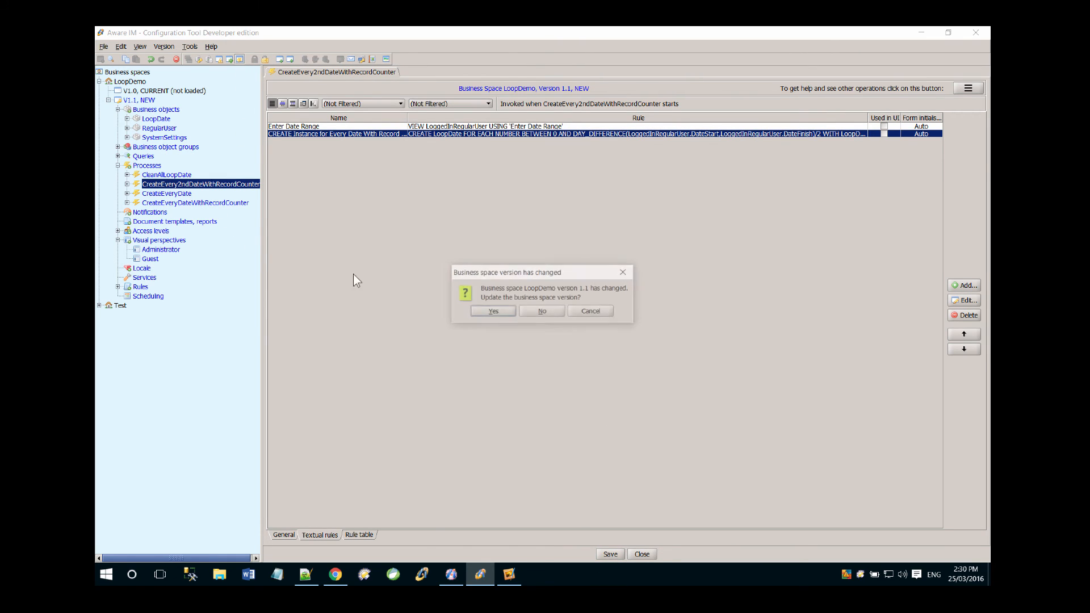
click(486, 312)
click(510, 347)
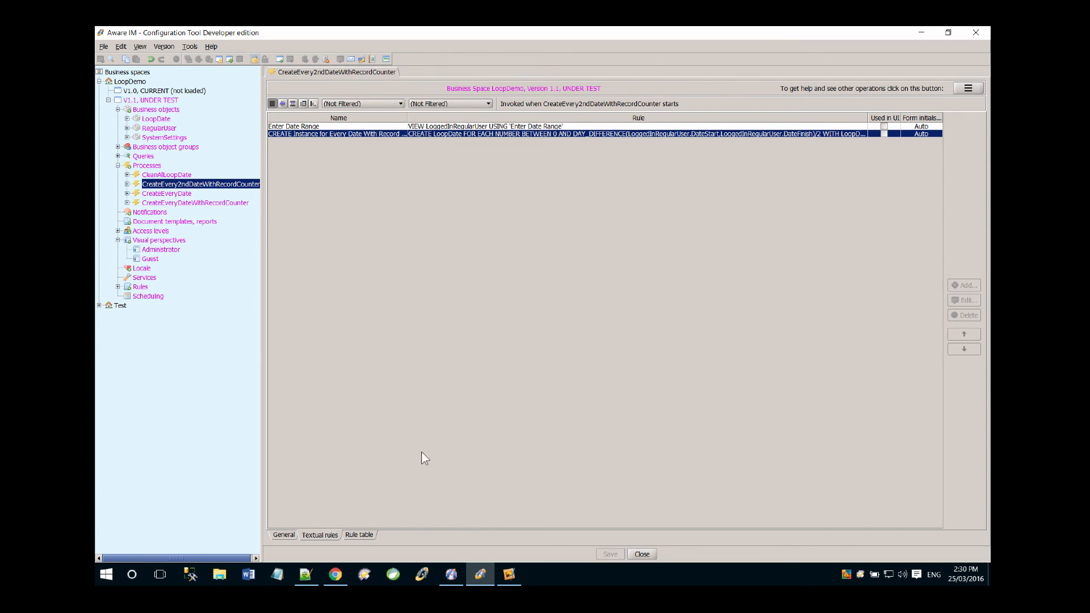
- Switch to Chrome, reload LoopDemo and run the Every 2nd Day operation for 03/01/16 to 03/31/16
click(336, 572)
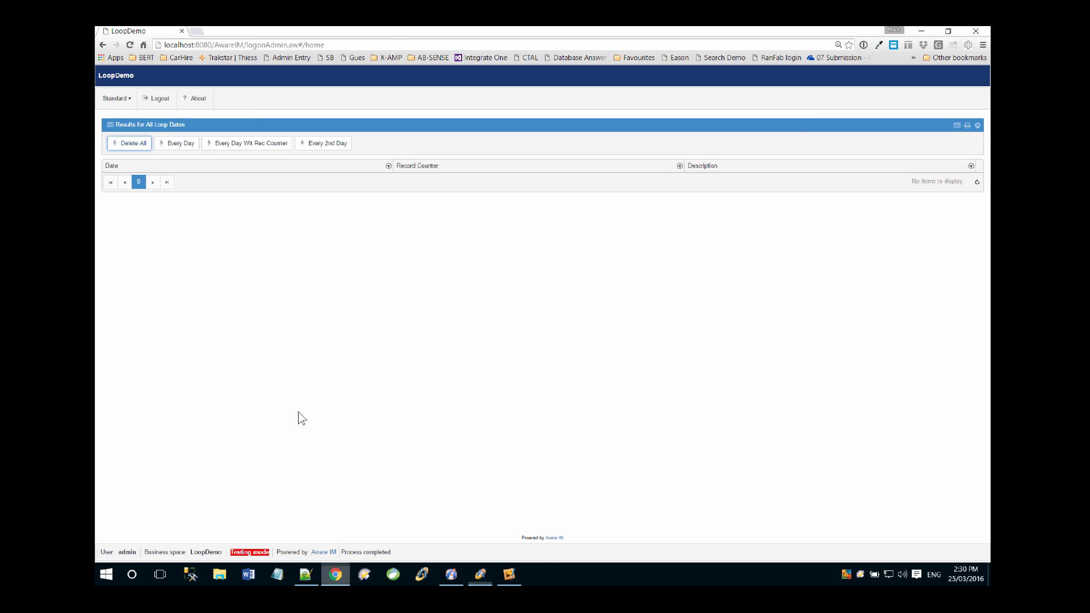
click(130, 45)
click(572, 130)
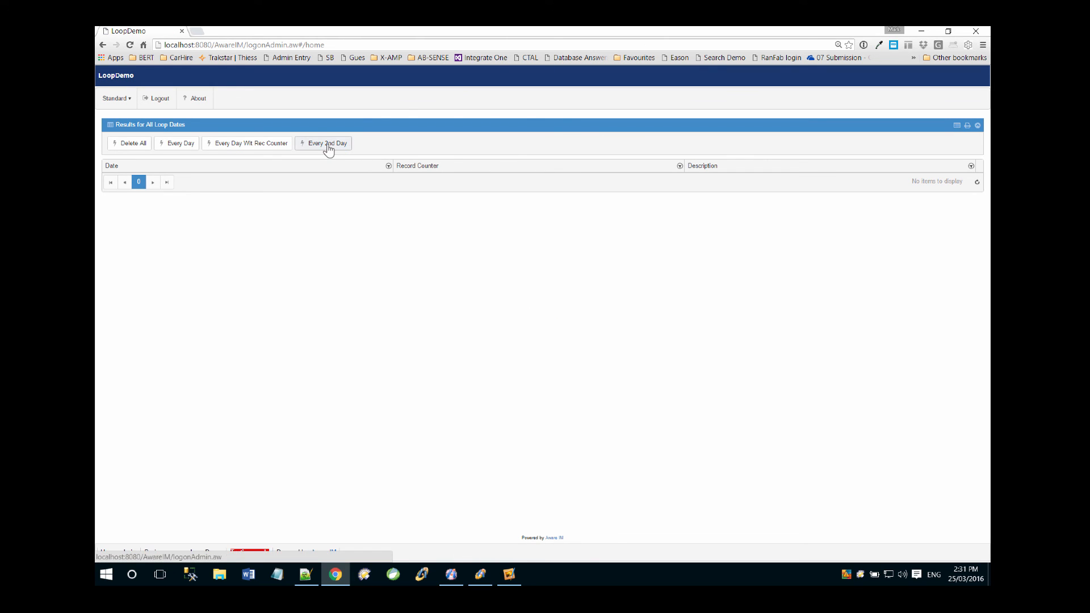
click(328, 145)
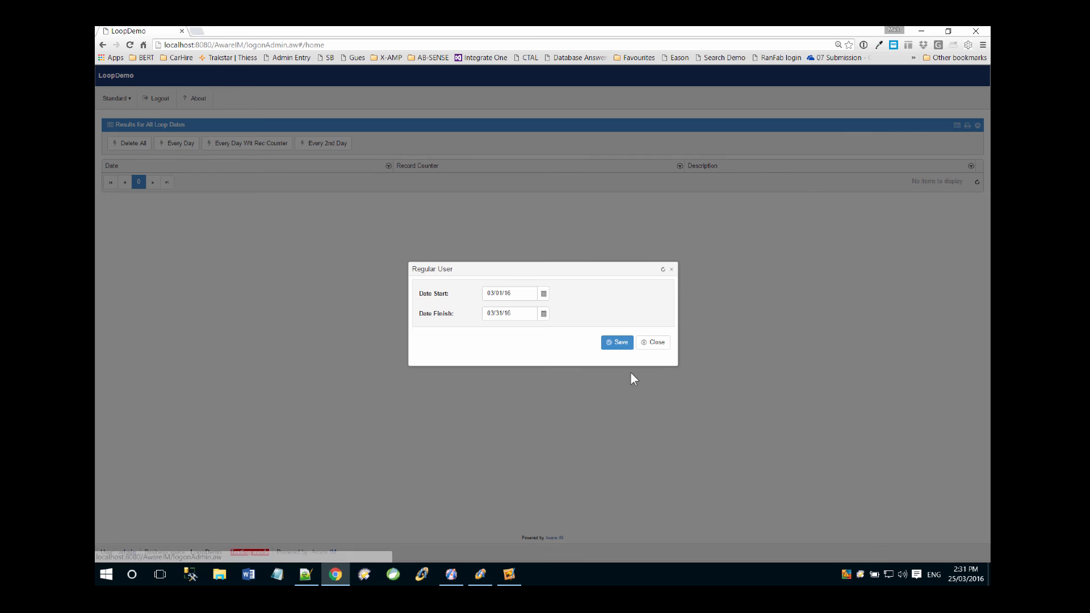
click(604, 342)
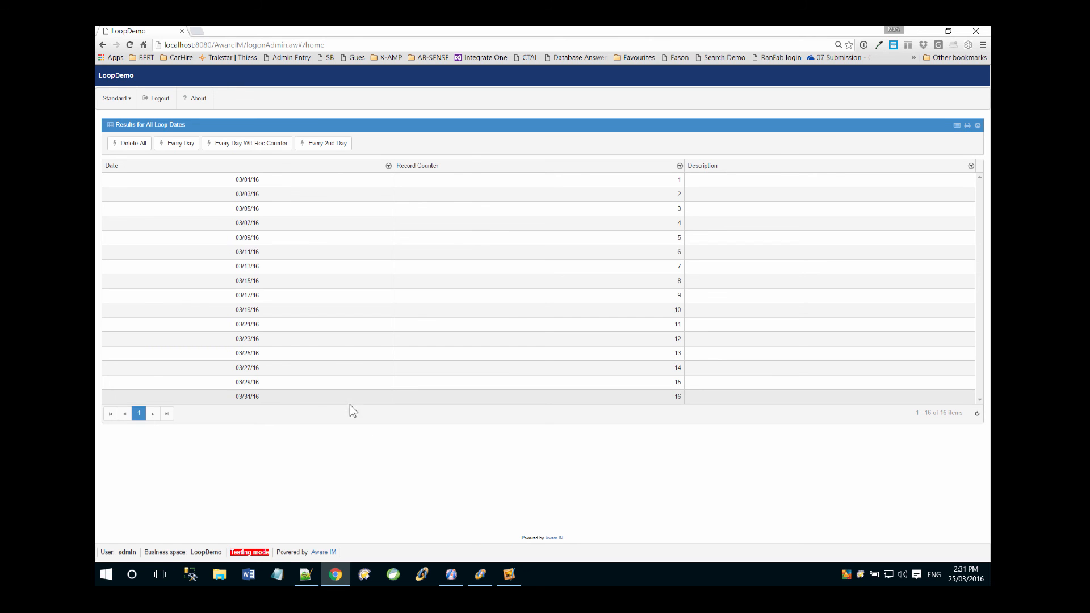
- Return to the Configuration Tool, end testing of version 1.1 and reopen the process's CREATE rule in its textual form
click(480, 572)
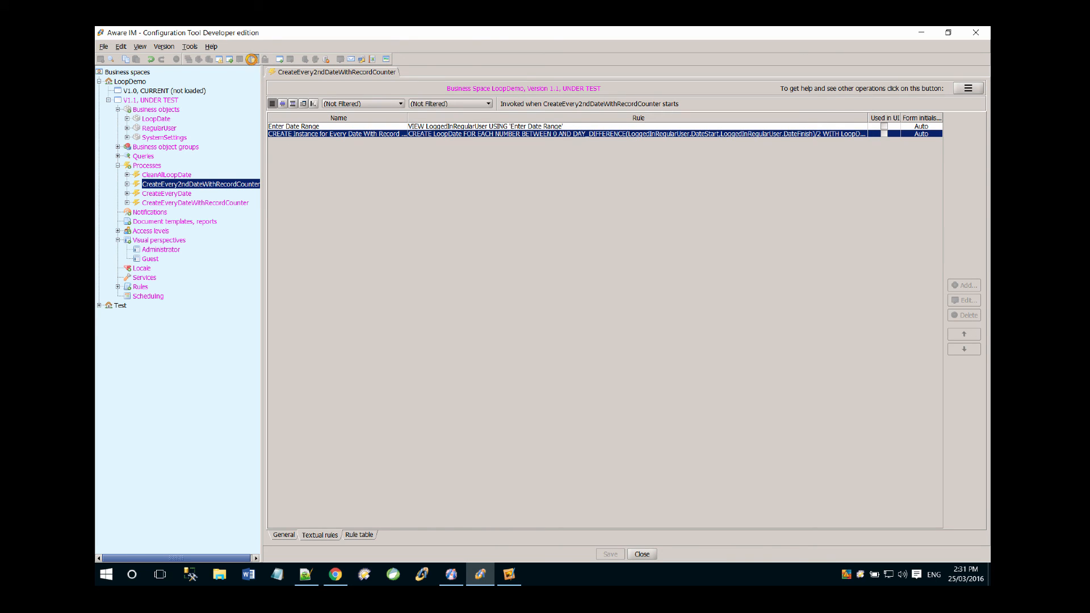
click(251, 59)
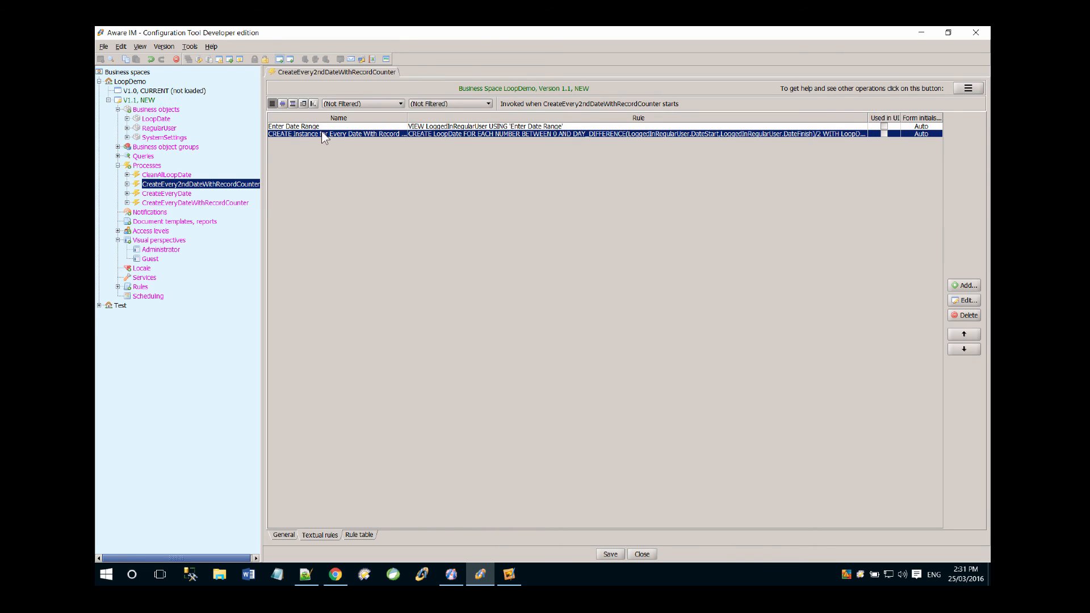
double_click(417, 134)
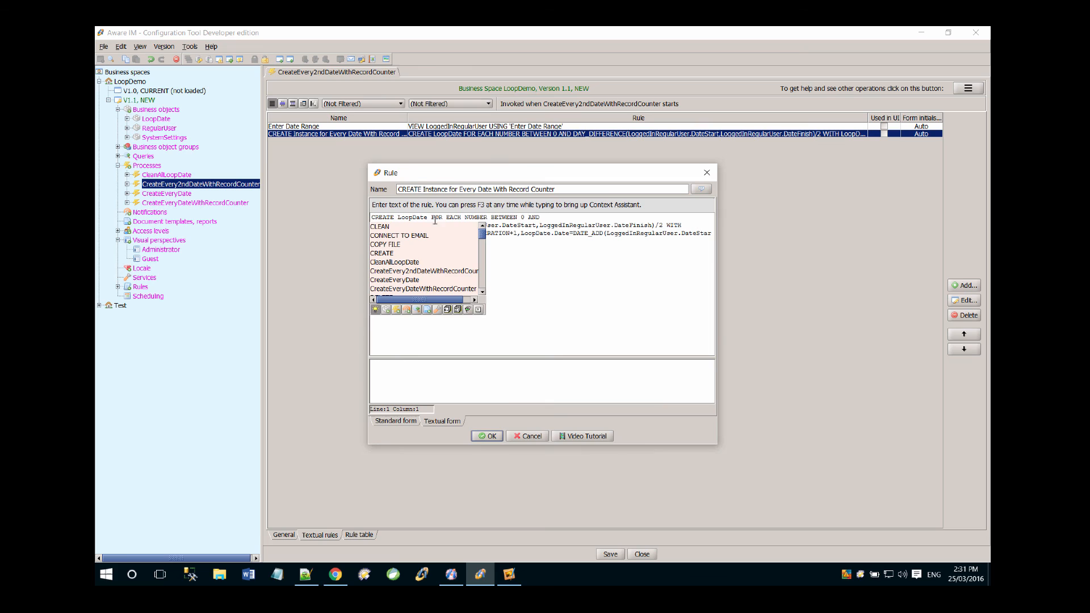
click(478, 310)
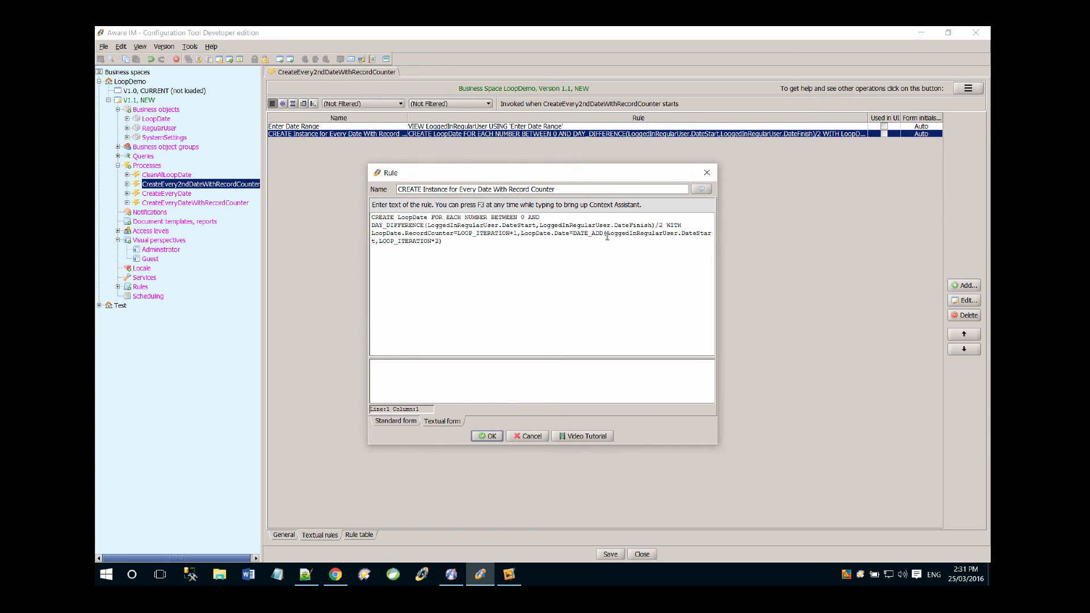